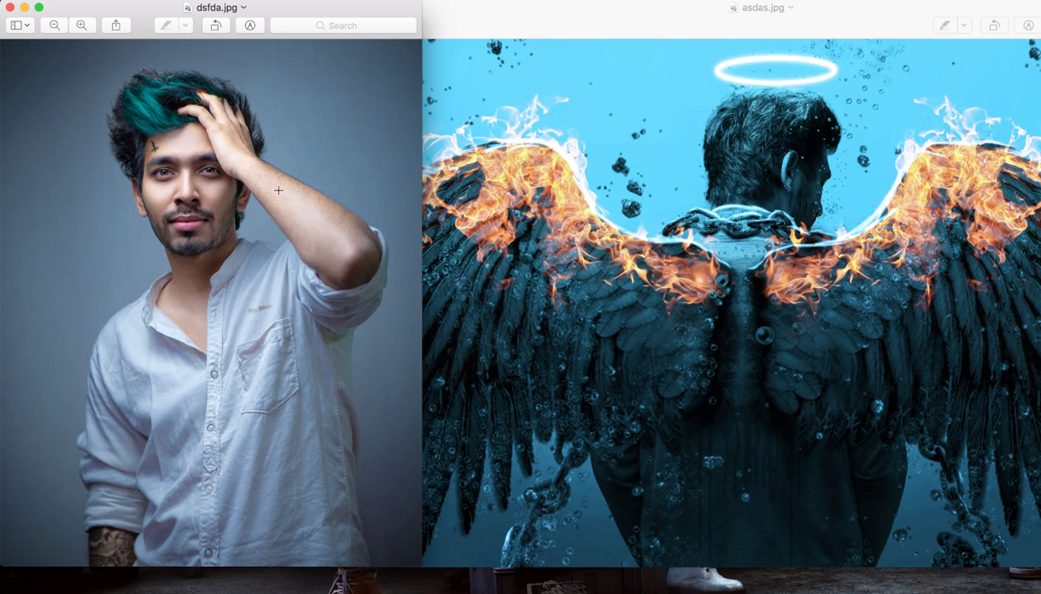
Compare the portrait dsfda.jpg with the finished wings artwork asdas.jpg, and close both images
left_click(553, 281)
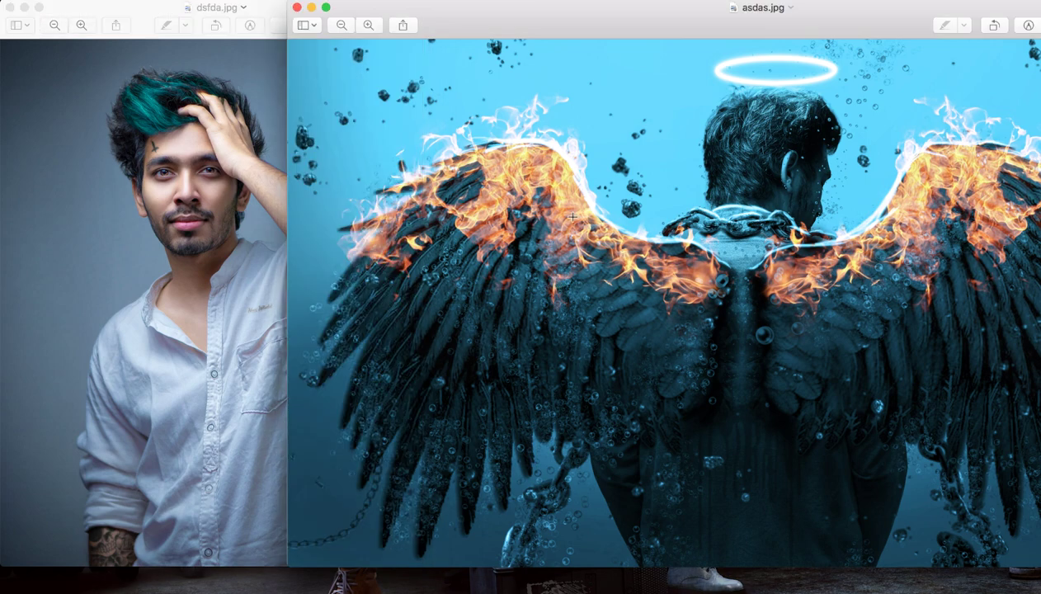
left_click_drag(655, 28, 525, 6)
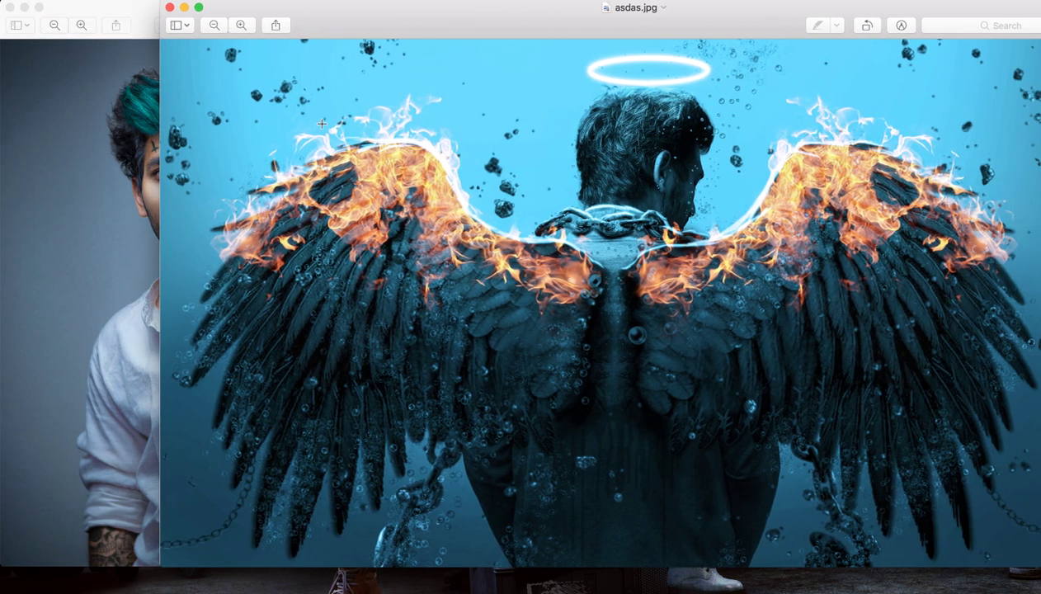
left_click(104, 162)
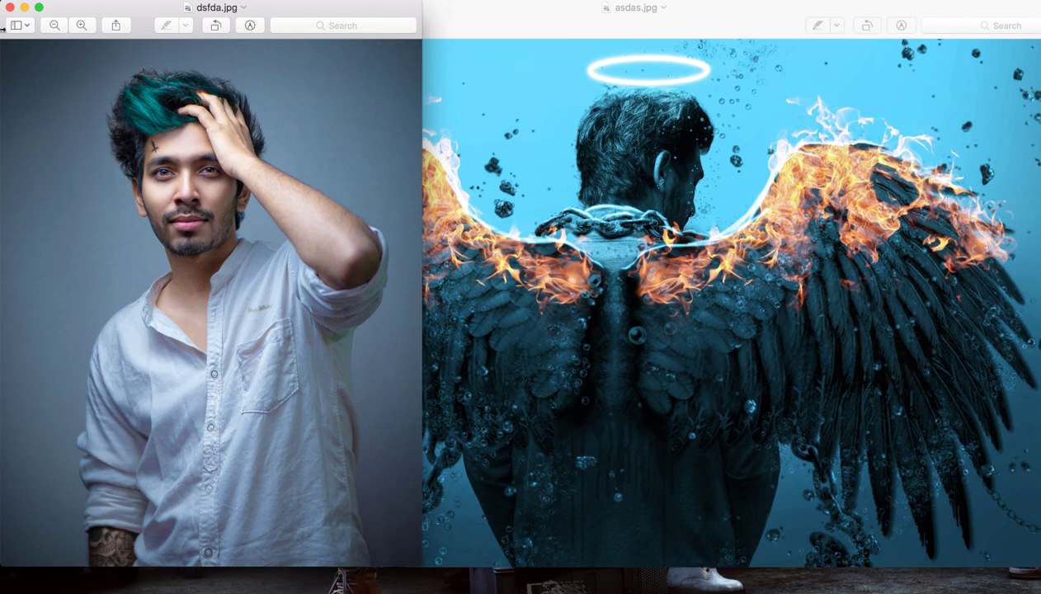
left_click(11, 7)
left_click_drag(490, 20, 367, 6)
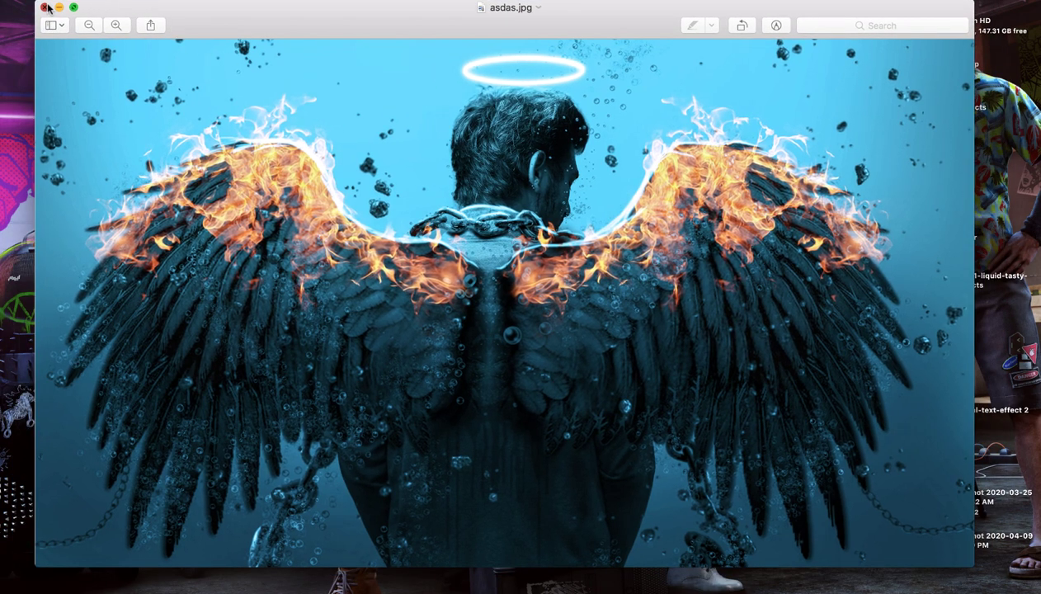
left_click(44, 7)
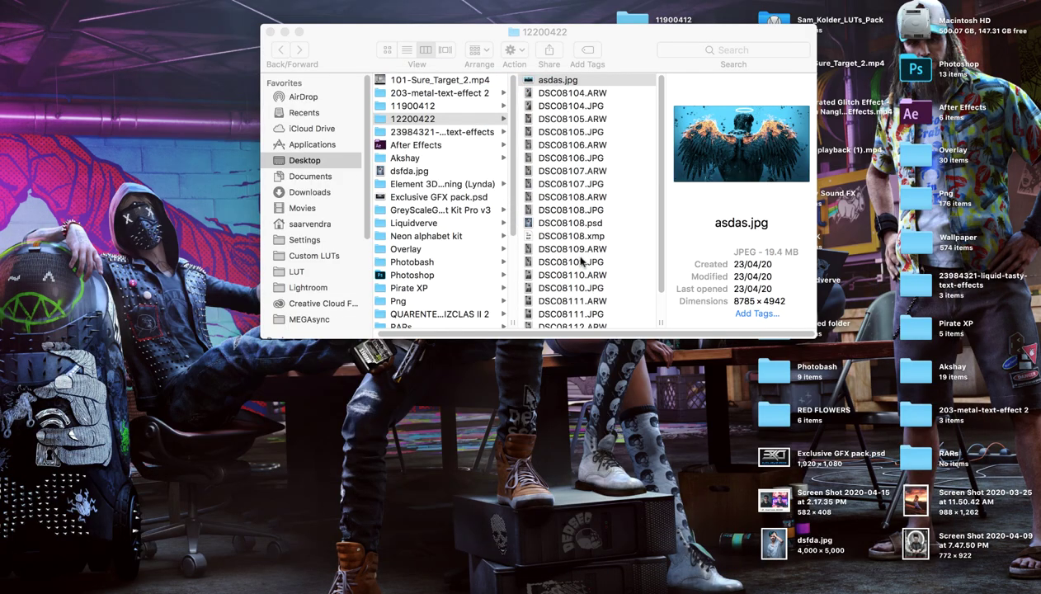
Preview the source photo DSC08112.JPG in the 12200422 folder
scroll(581, 261, "down", 3)
left_click(578, 312)
key("space")
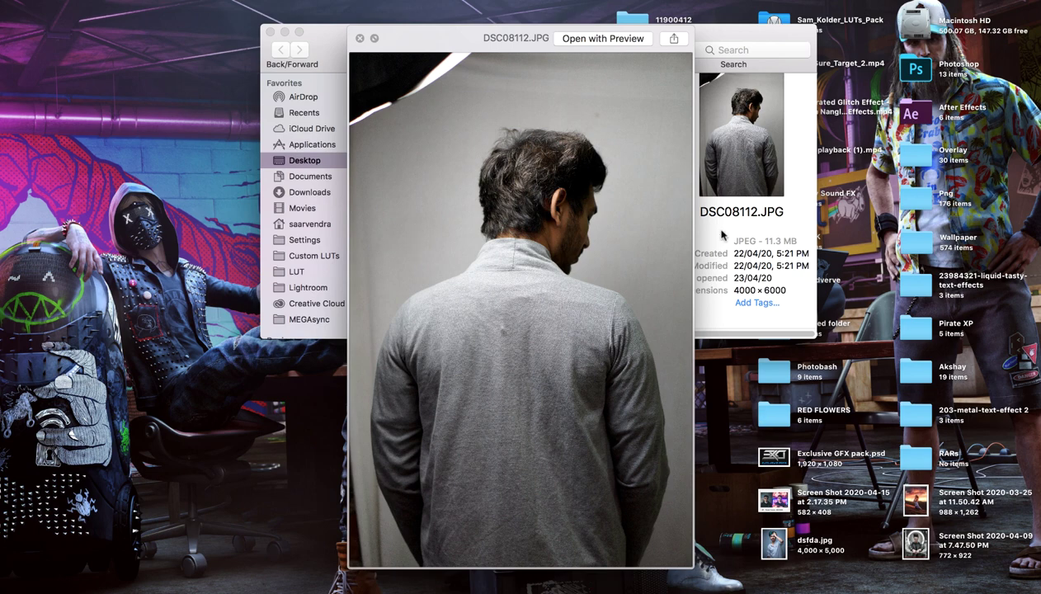
key("space")
Open DSC08112.psd in Photoshop and close the floating Selective Tool panel
left_click(569, 321)
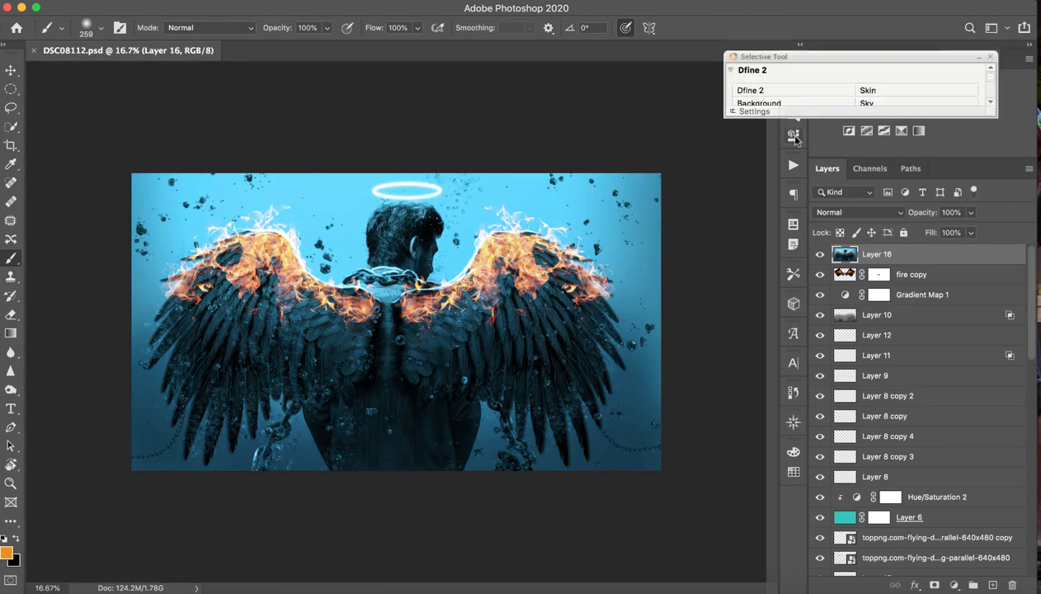
left_click(991, 57)
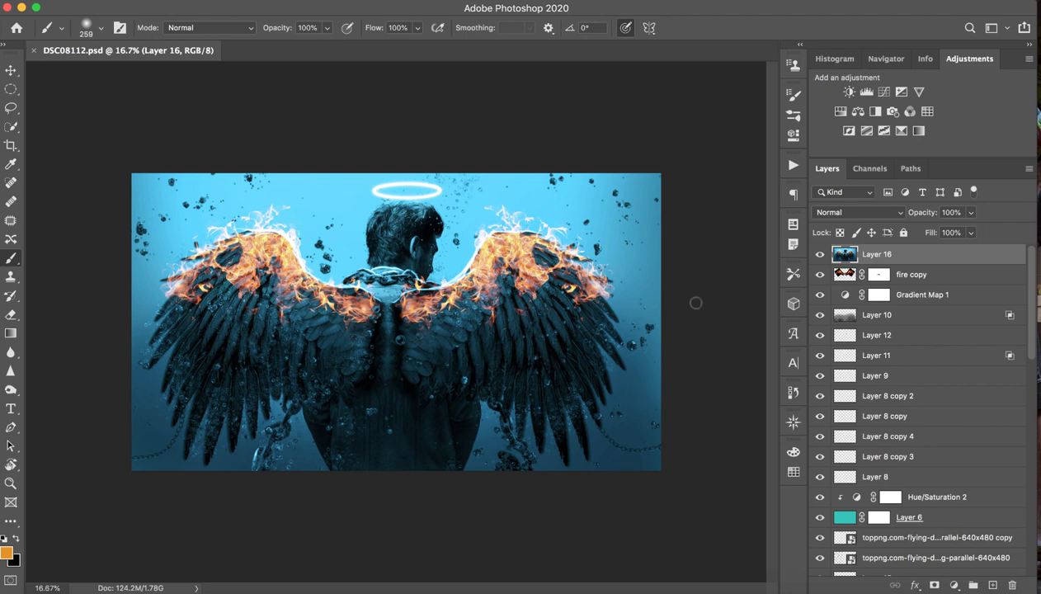
Hide the composite's color, fire, bubble, wing and blood layers from Layer 16 downward
left_click_drag(820, 254, 821, 315)
left_click_drag(833, 438, 816, 342)
scroll(824, 452, "down", 5)
scroll(827, 456, "down", 10)
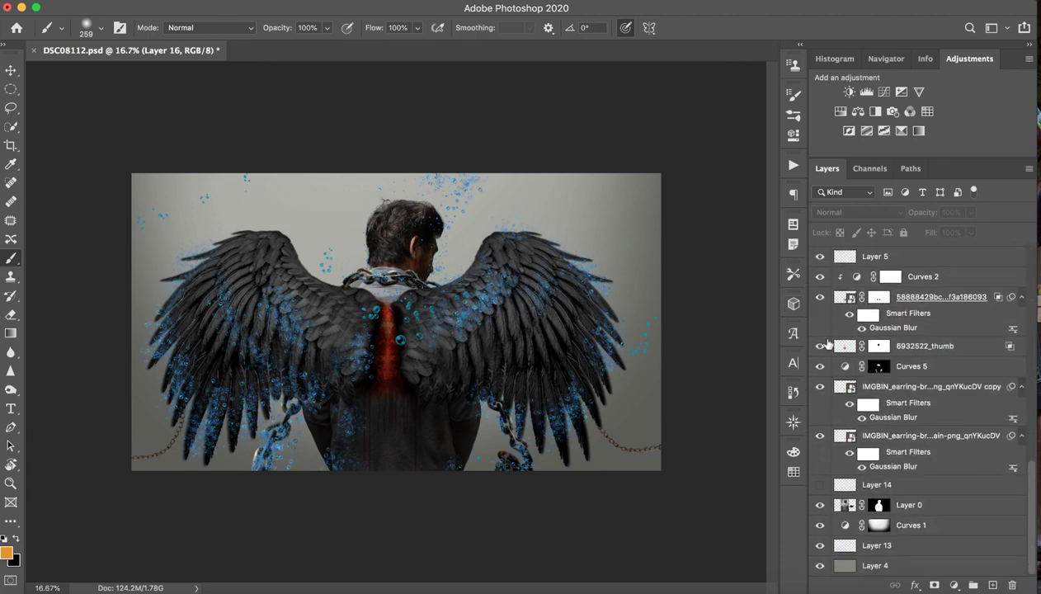
left_click_drag(821, 258, 817, 486)
scroll(816, 462, "up", 8)
left_click(820, 425)
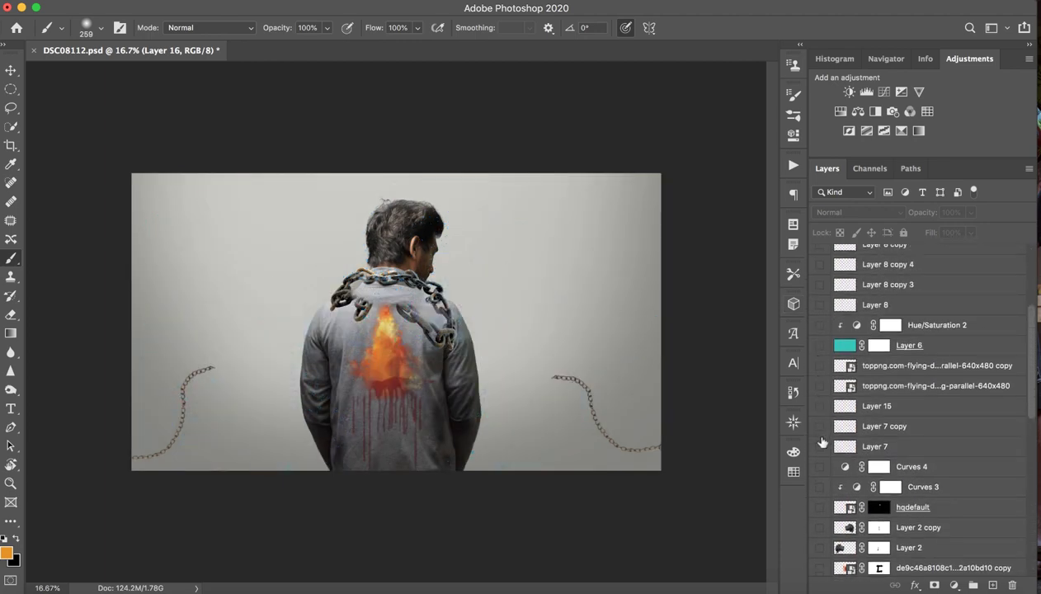
scroll(819, 412, "down", 10)
left_click_drag(819, 443, 821, 257)
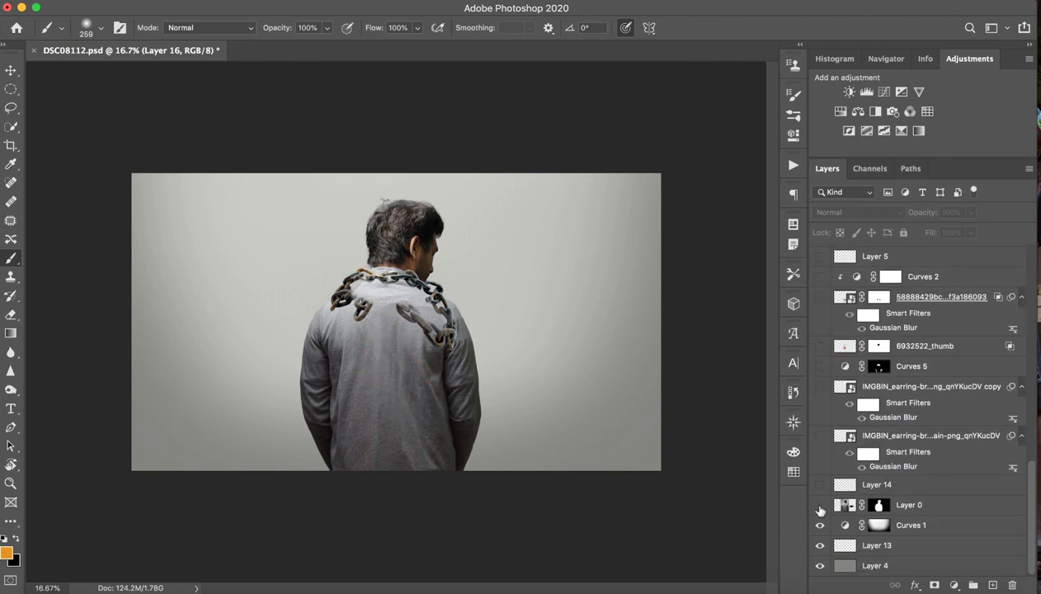
Hide Layer 0 and all other remaining layers, leaving only the gray Layer 4 visible and selected
left_click_drag(820, 505, 822, 579)
scroll(820, 566, "up", 10)
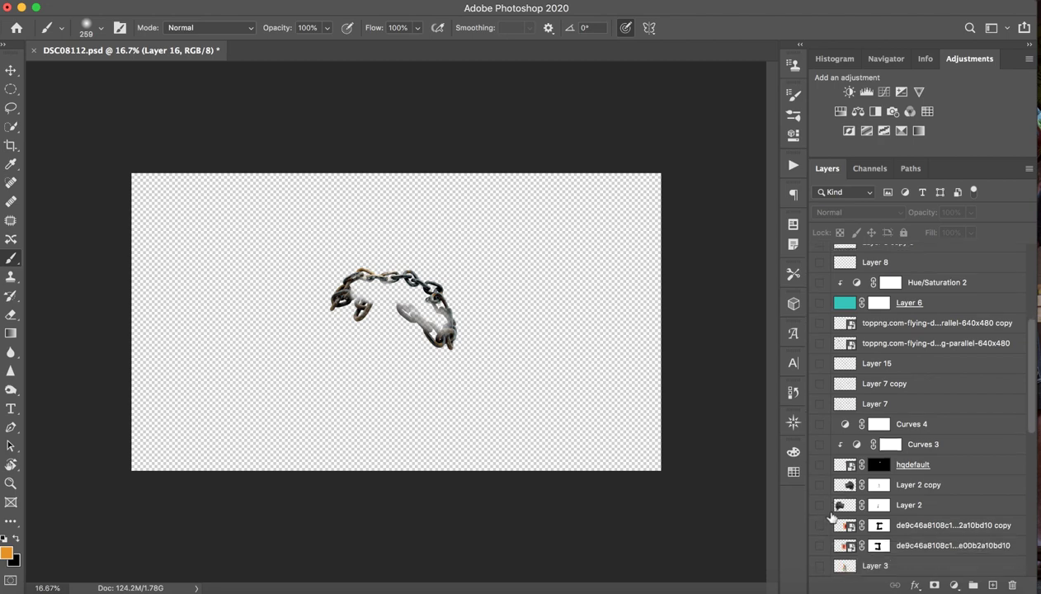
left_click(819, 568)
scroll(847, 506, "down", 10)
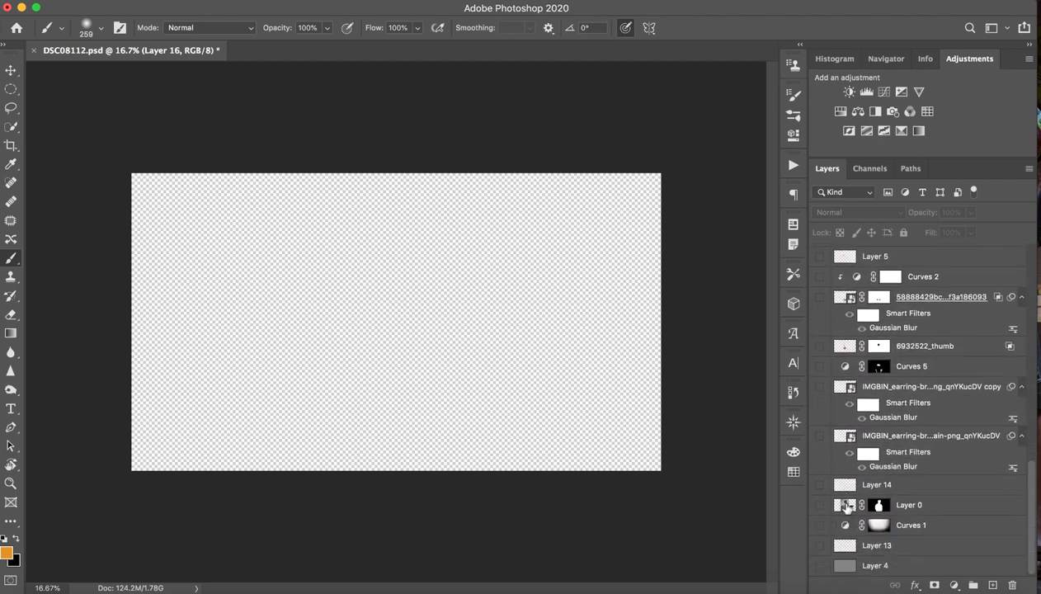
left_click(820, 566)
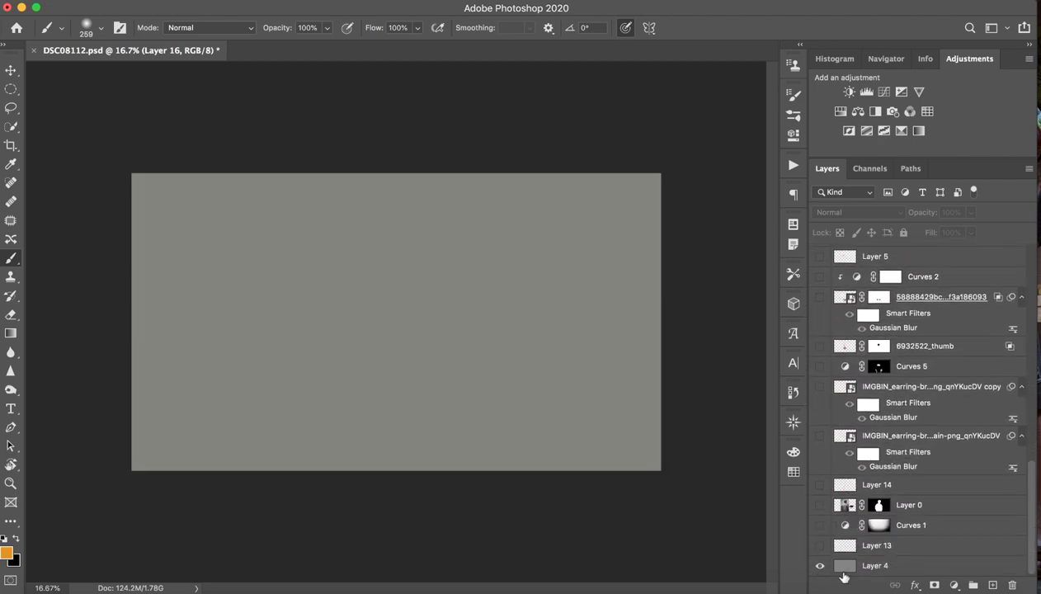
left_click(914, 566)
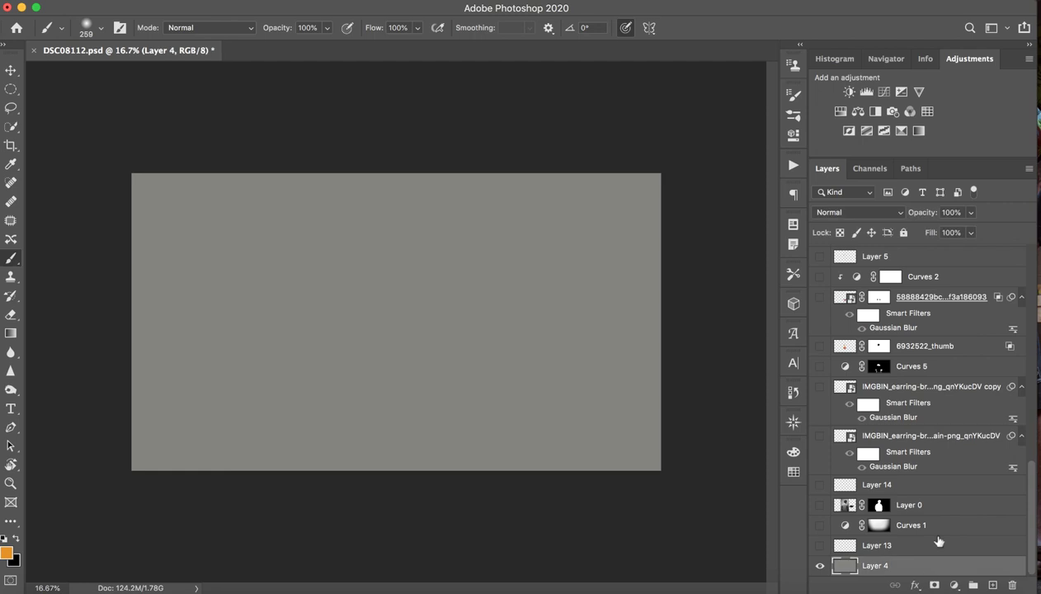
key("shift+BackSpace")
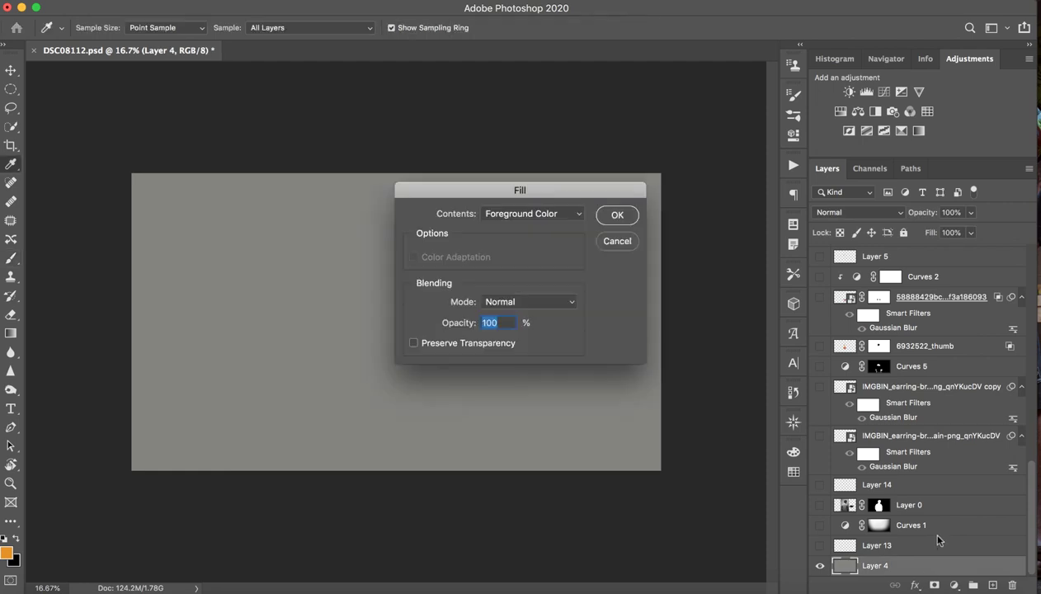
left_click(547, 214)
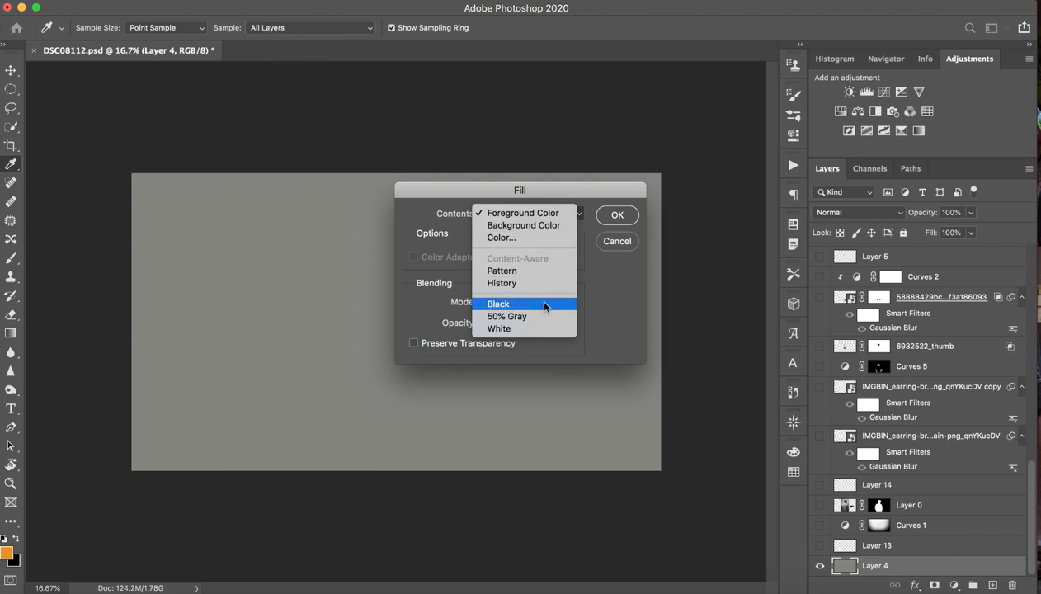
left_click(537, 318)
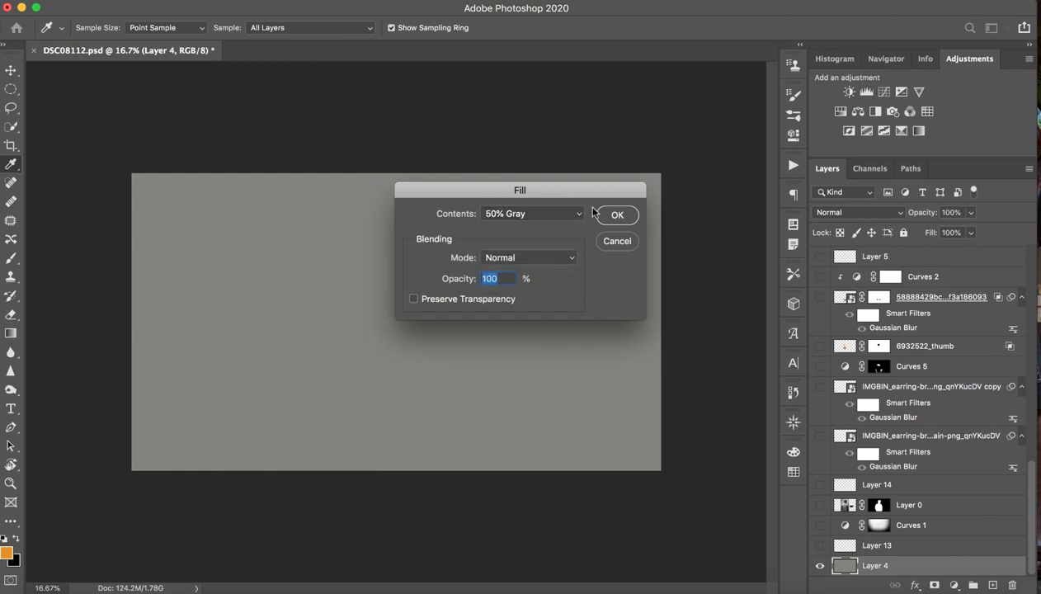
left_click(632, 241)
key("b")
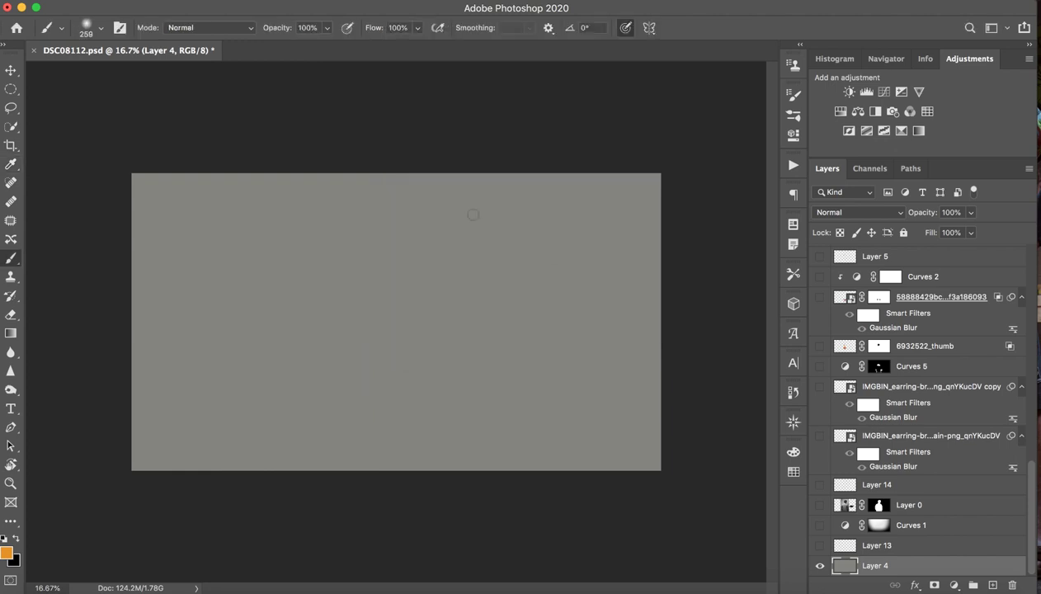
Show Layer 0, and disable and re-enable its layer mask to compare the cutout with the original photo
left_click(820, 505)
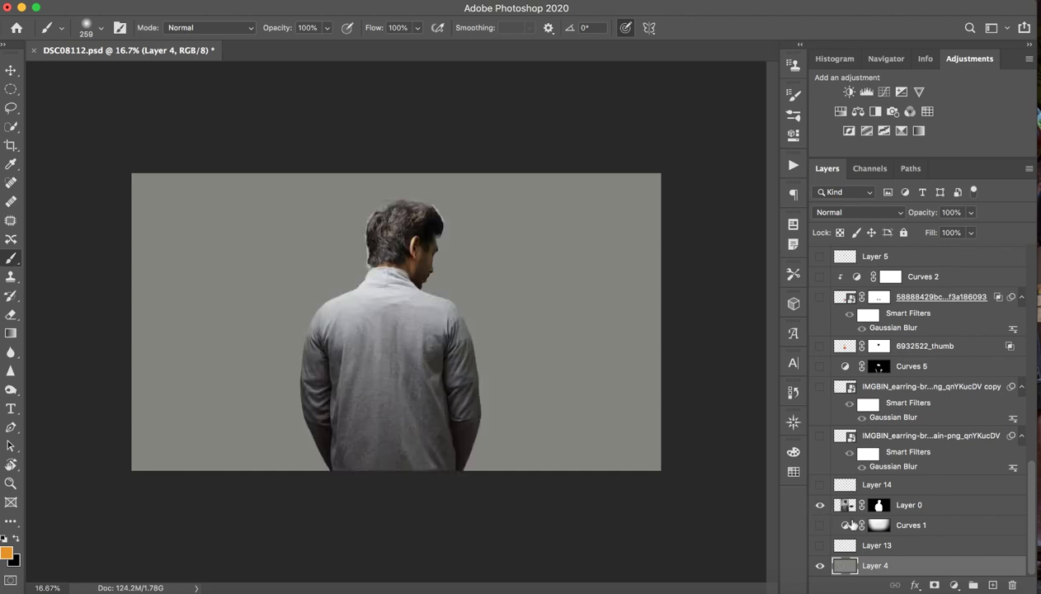
left_click(874, 505, "shift")
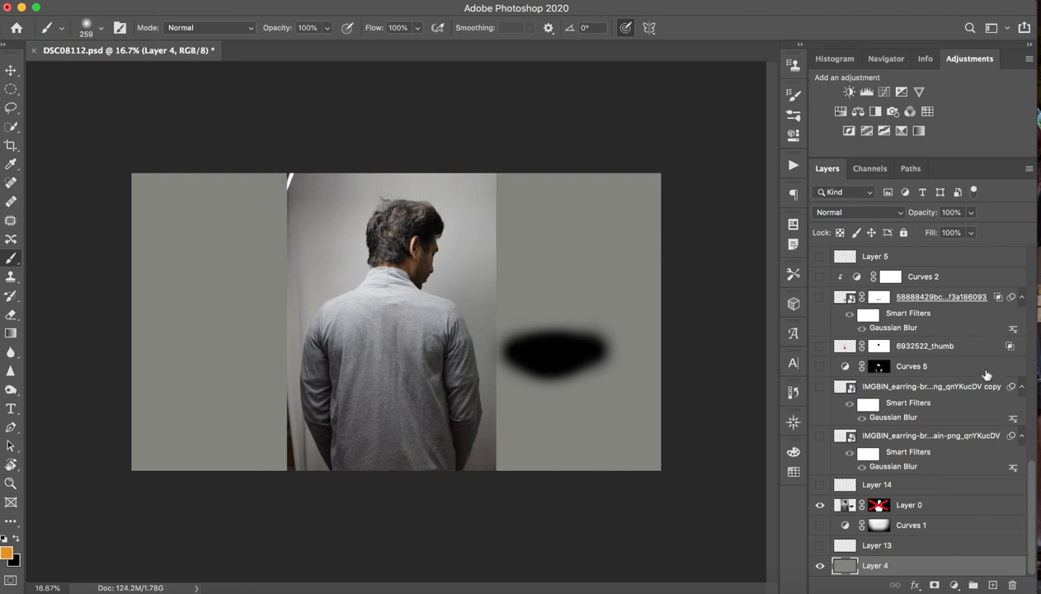
left_click(871, 505, "shift")
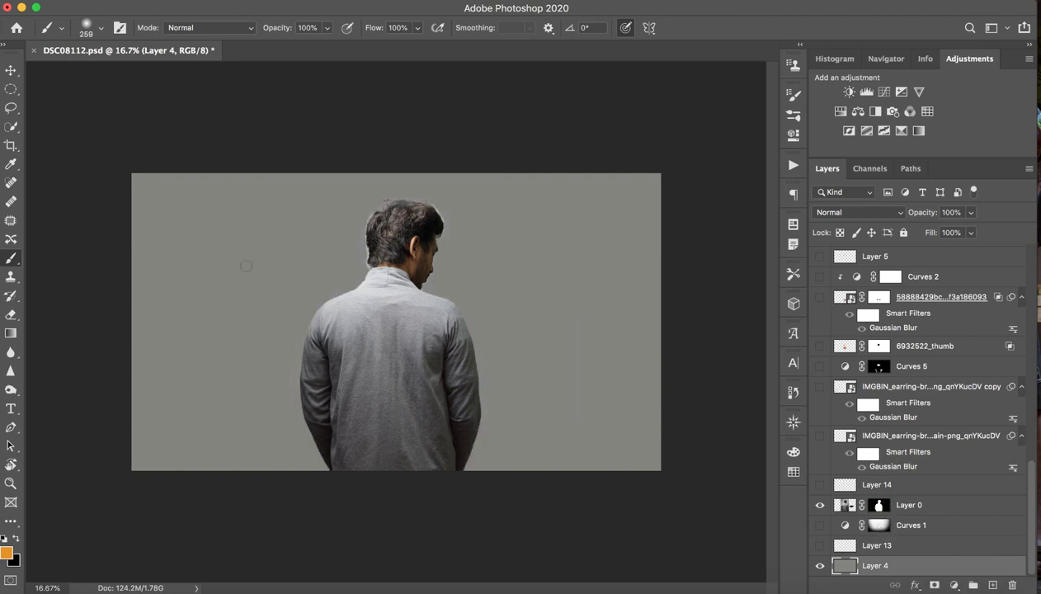
Try tracing the outer edge of the man's left sleeve with the Pen tool, from the shoulder down past the elbow
key("super+space")
left_click_drag(369, 328, 511, 347)
left_click_drag(358, 450, 402, 260)
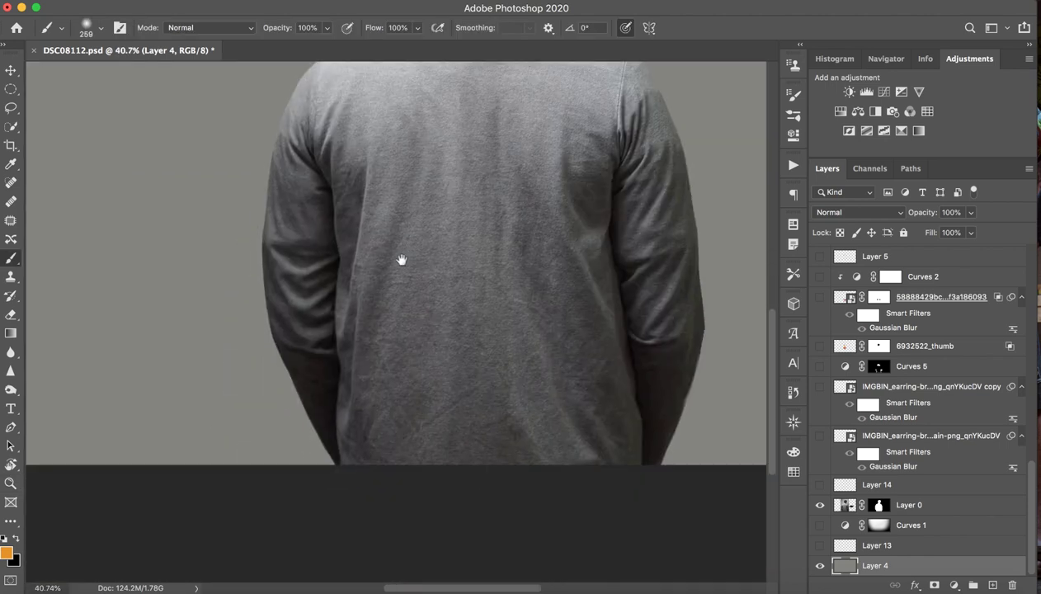
key("z")
mouse_move(481, 358)
left_mouse_down()
mouse_move(467, 365)
mouse_move(485, 365)
left_mouse_up()
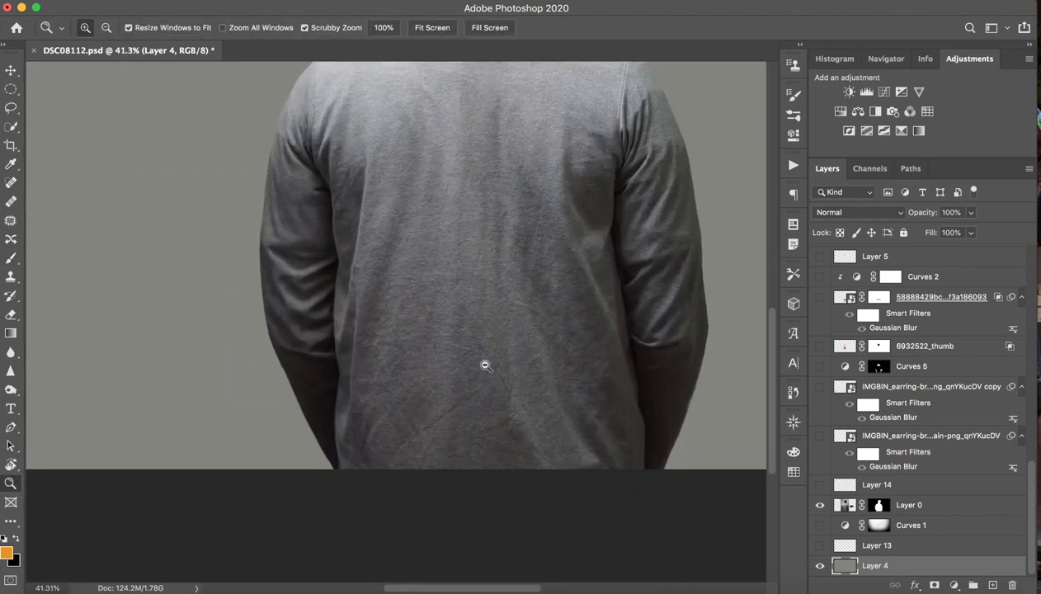
key("b")
left_click_drag(376, 285, 376, 376)
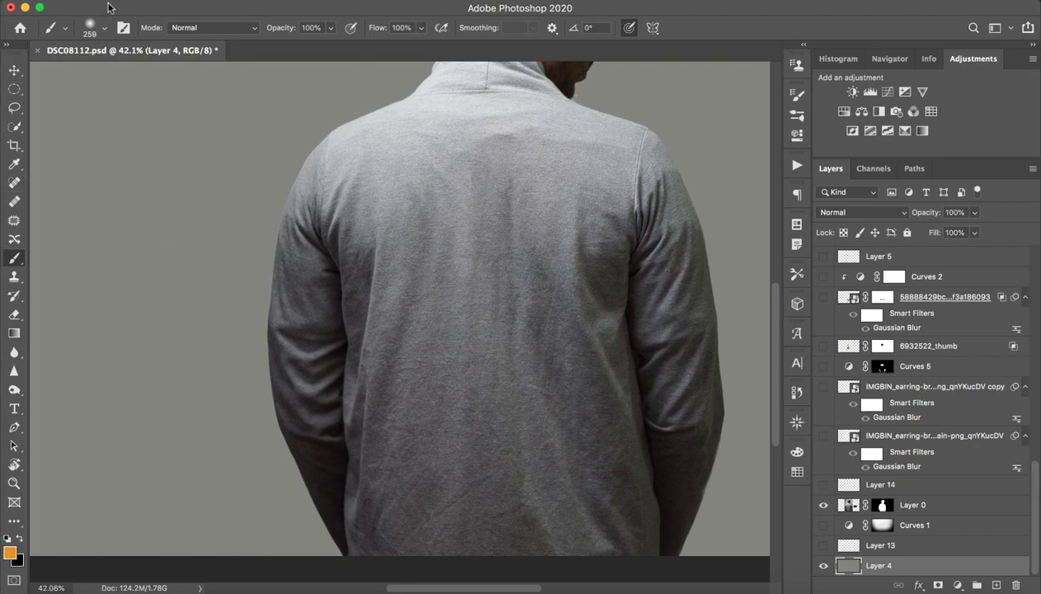
left_click(14, 426)
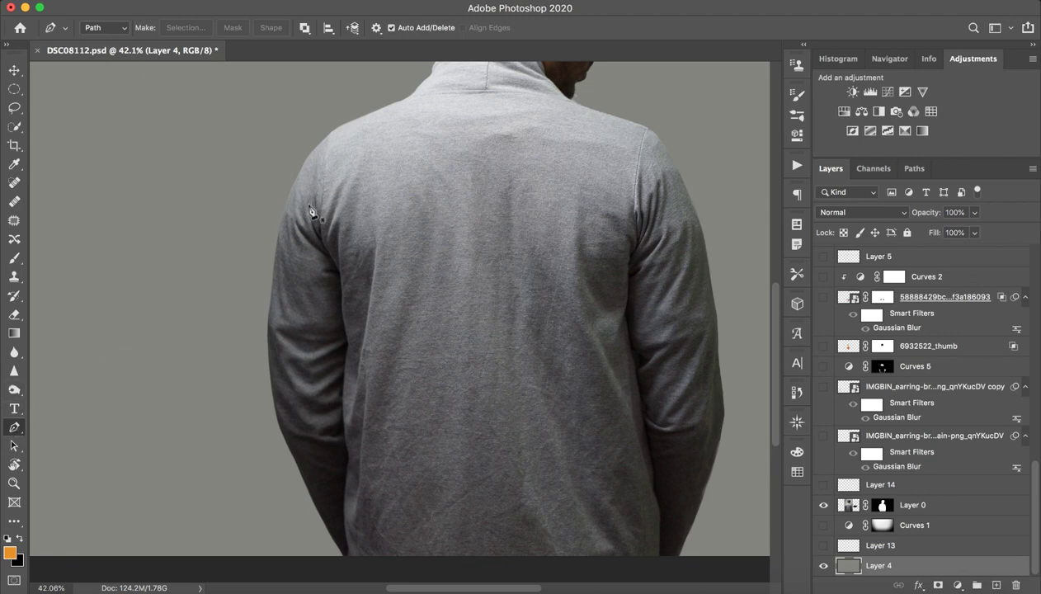
left_click_drag(316, 150, 307, 158)
left_click_drag(276, 240, 268, 283)
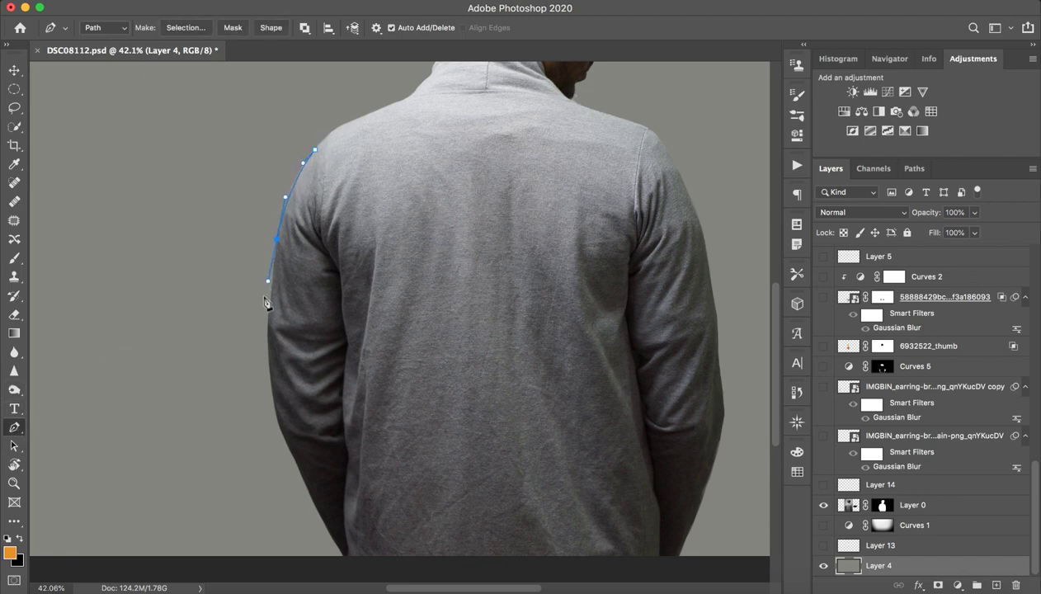
left_click_drag(268, 355, 271, 378)
left_click_drag(287, 450, 303, 482)
Close the sleeve path along its inner side and bring up its Make Selection options, leaving them unapplied
left_click(332, 269)
left_click(345, 198)
left_click(337, 188)
left_click(315, 149)
right_click(305, 209)
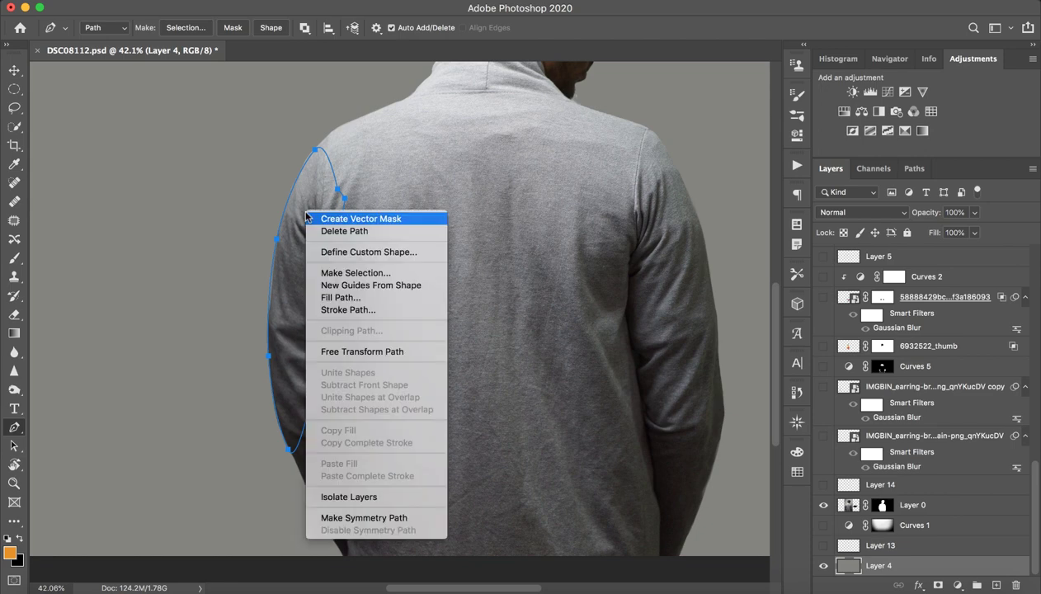
left_click(337, 281)
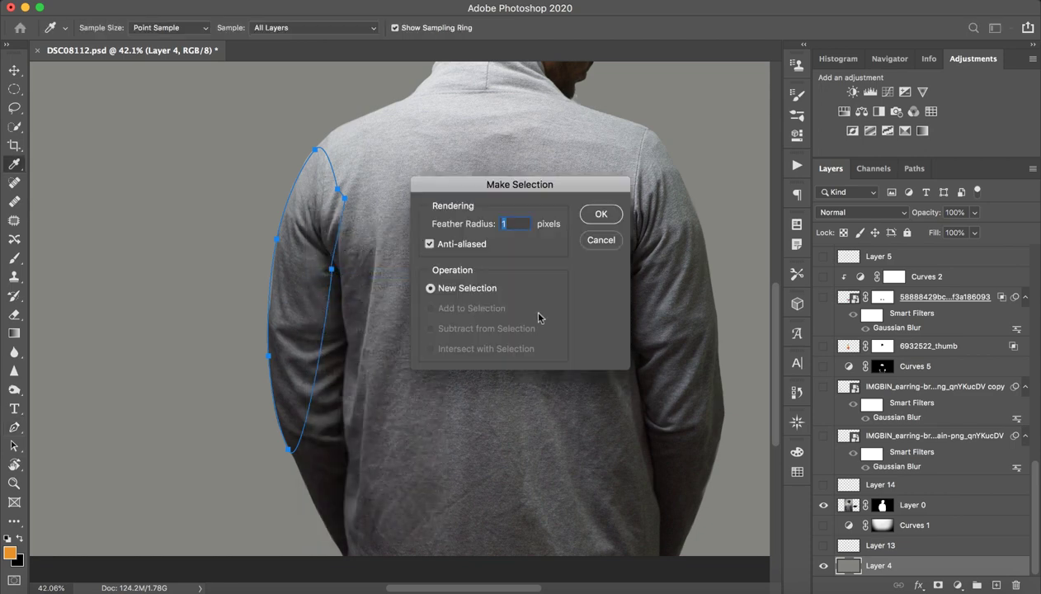
left_click(599, 242)
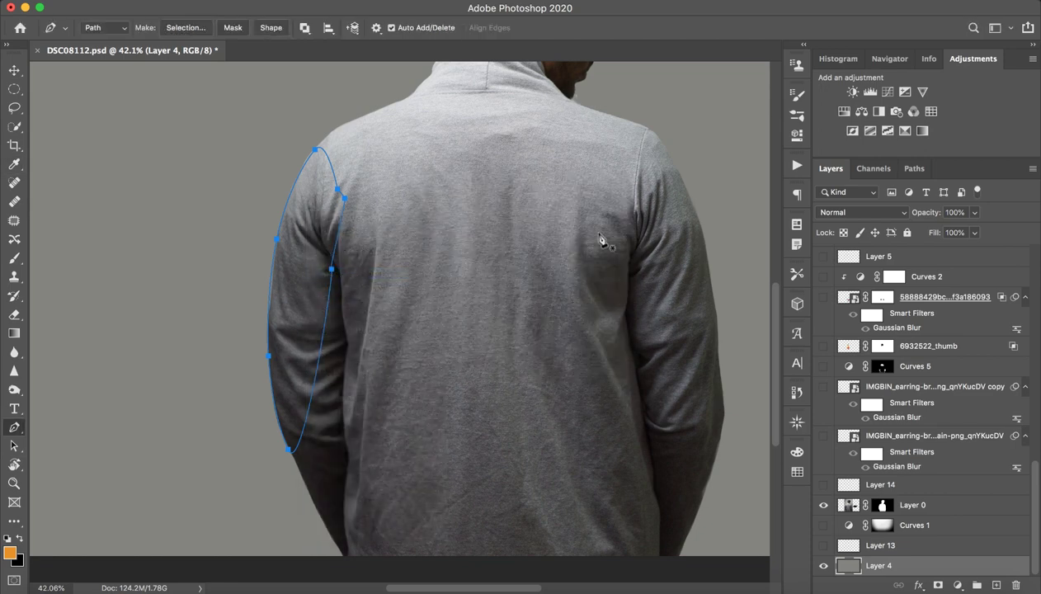
Undo all the points of the sleeve path
key("super+z")
key("super+z")
key("super+z")
key("super+z")
key("super+z")
key("super+z")
key("super+z")
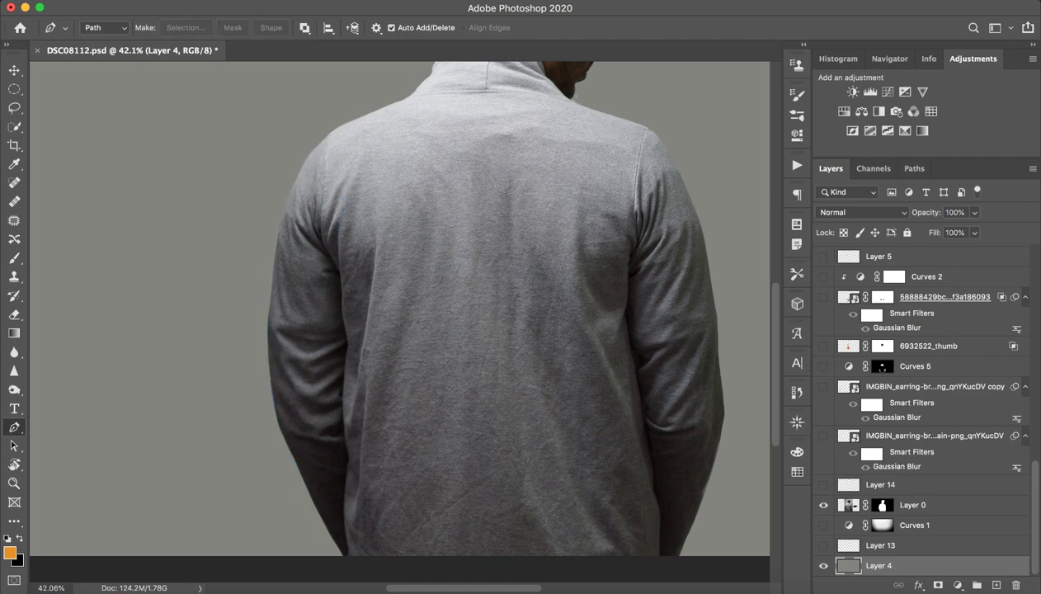
Select Layer 0's mask and examine the cutout edge around the man's hair, neck and shoulders against the gray background
left_click(933, 500)
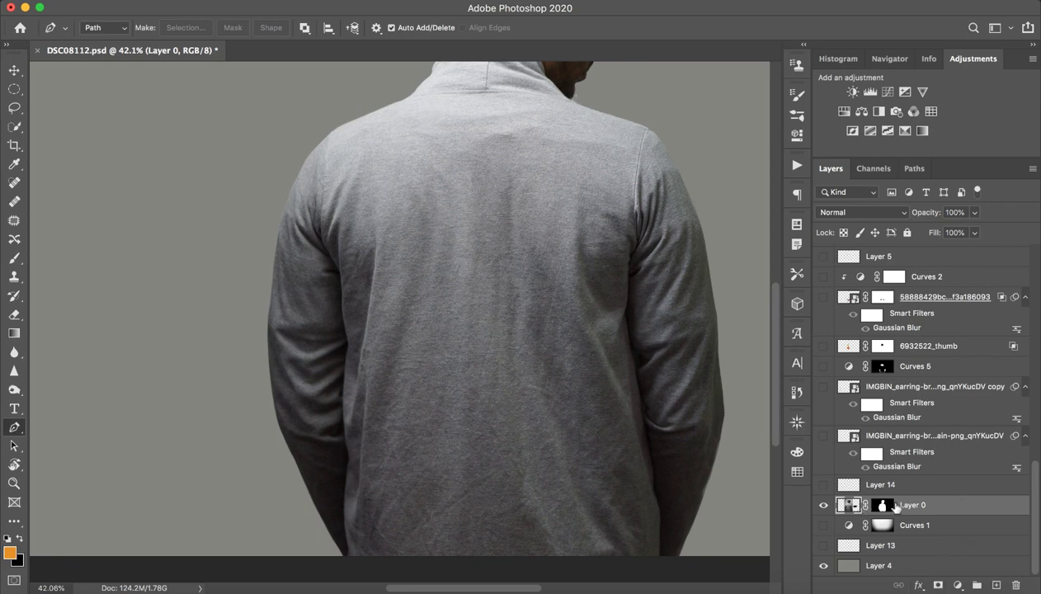
left_click(882, 505)
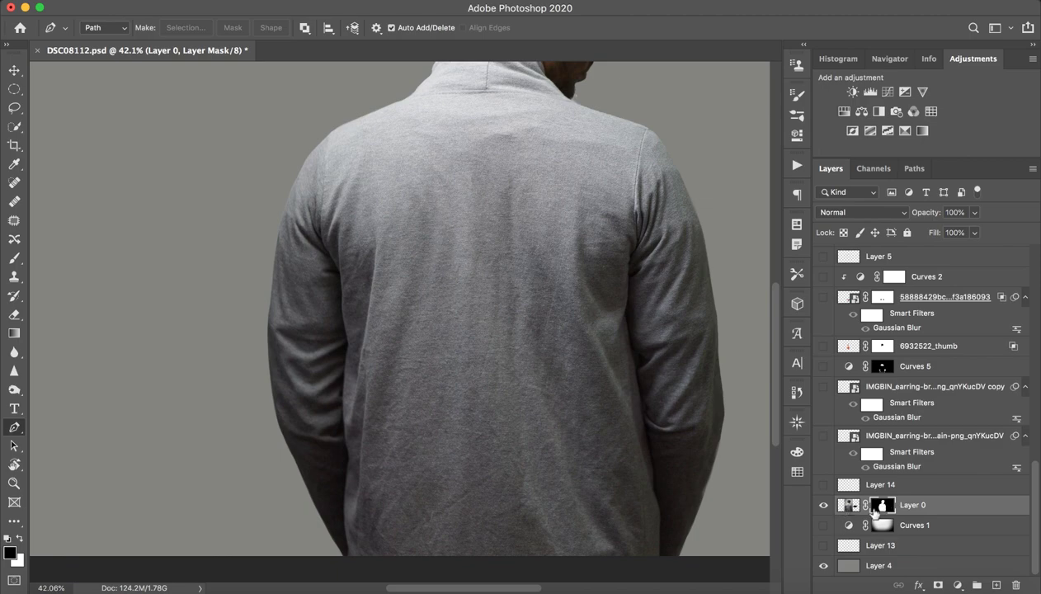
key("z")
left_click_drag(604, 384, 562, 368)
key("z")
left_click_drag(351, 217, 449, 170)
key("p")
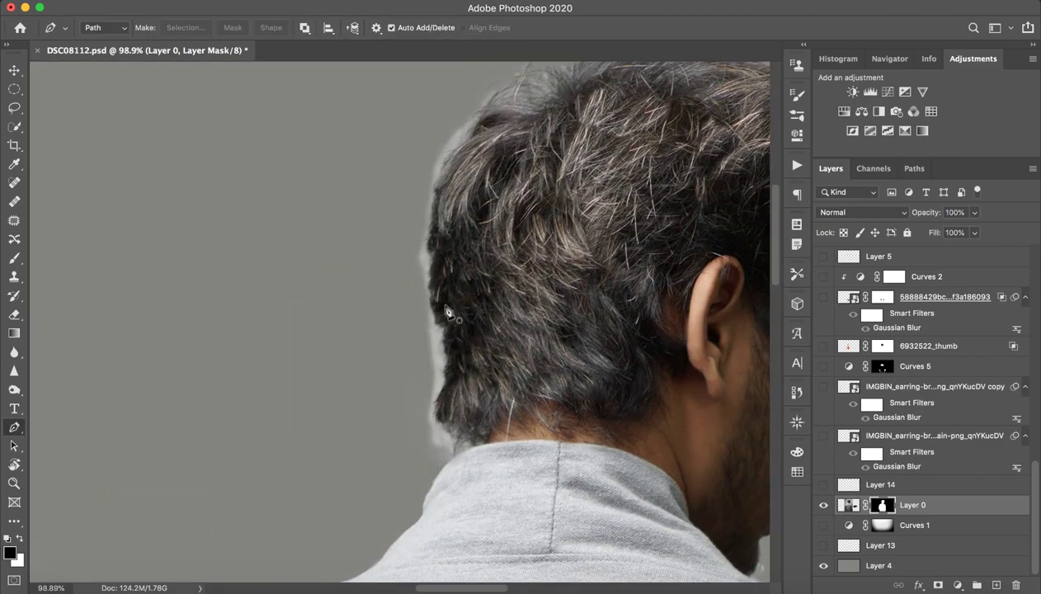
key("b")
key("z")
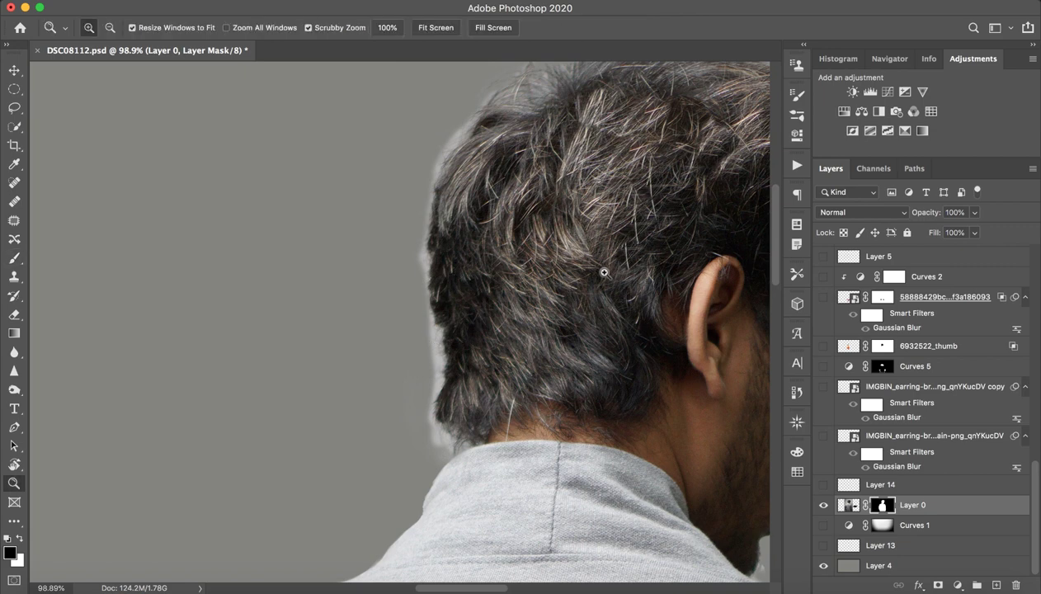
left_click_drag(604, 274, 523, 281)
key("b")
mouse_move(607, 333)
left_mouse_down()
mouse_move(537, 306)
mouse_move(479, 216)
left_mouse_up()
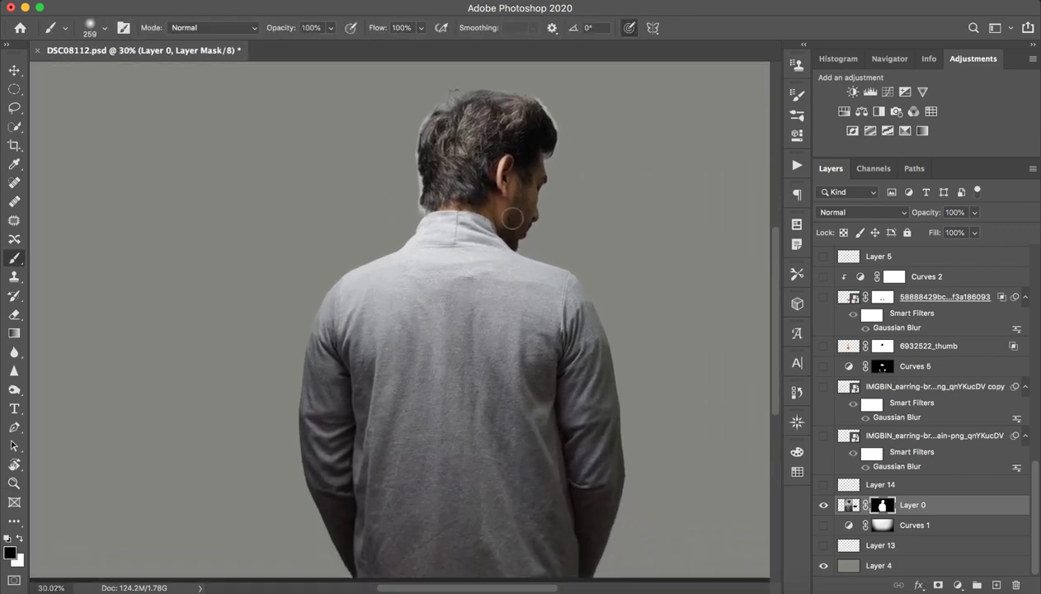
key("z")
left_click_drag(506, 167, 483, 153)
key("b")
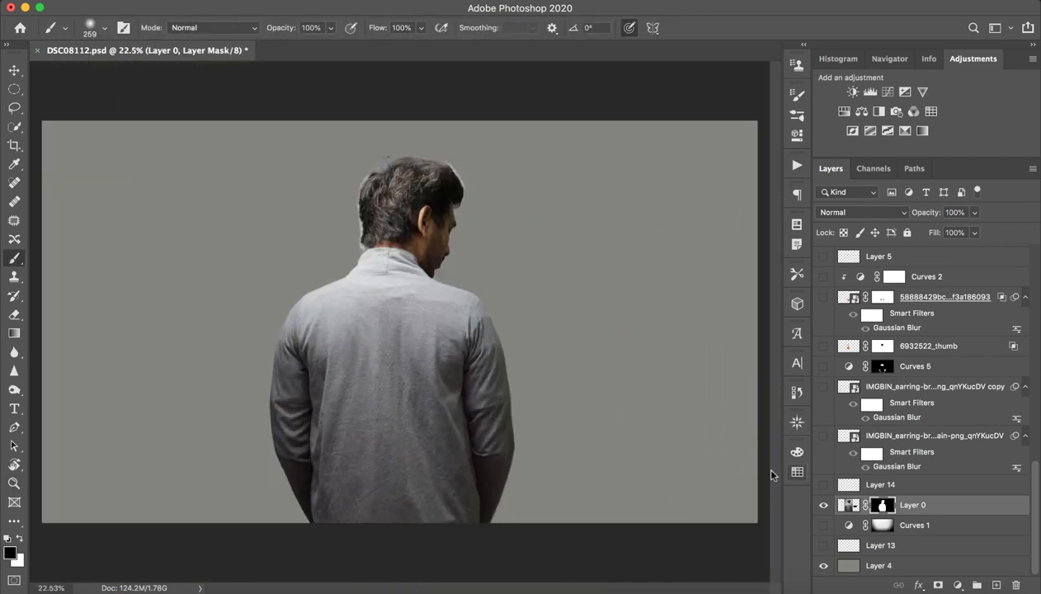
Select and show the Curves 1 adjustment layer to brighten the background behind the man
left_click(916, 525)
left_click(823, 524)
key("z")
mouse_move(627, 446)
left_mouse_down()
mouse_move(601, 444)
mouse_move(609, 441)
left_mouse_up()
key("b")
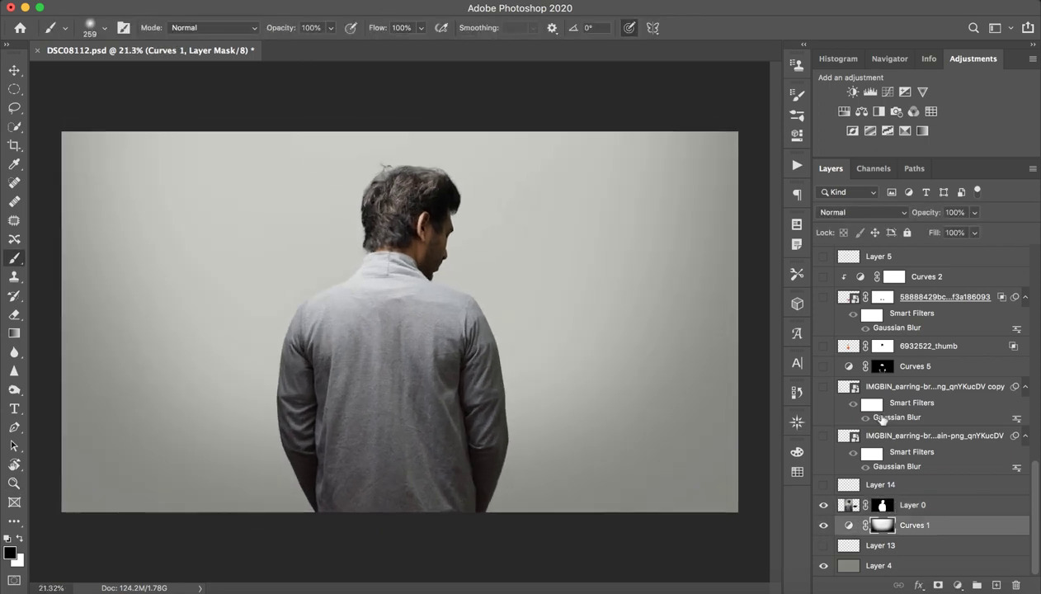
Inspect the curve of Curves 1, and hide and show the adjustment to compare the background with and without it
double_click(849, 524)
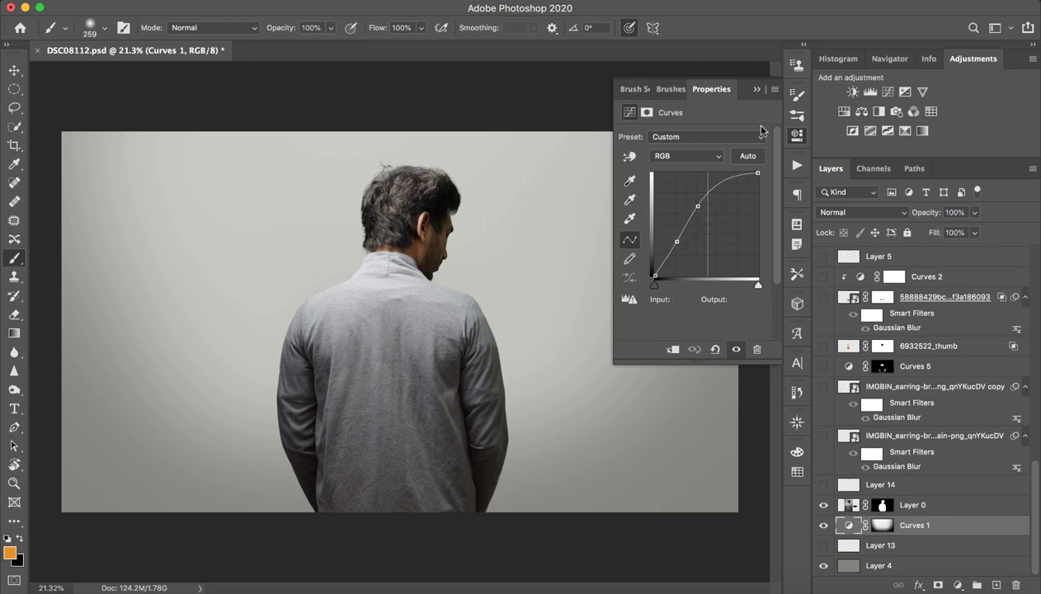
left_click(756, 90)
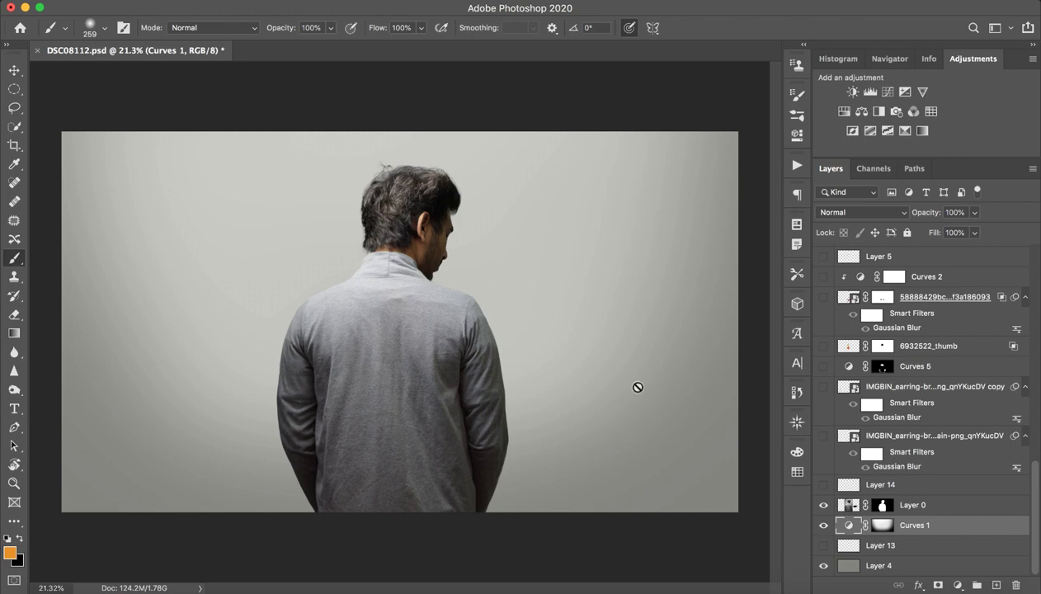
left_click(823, 526)
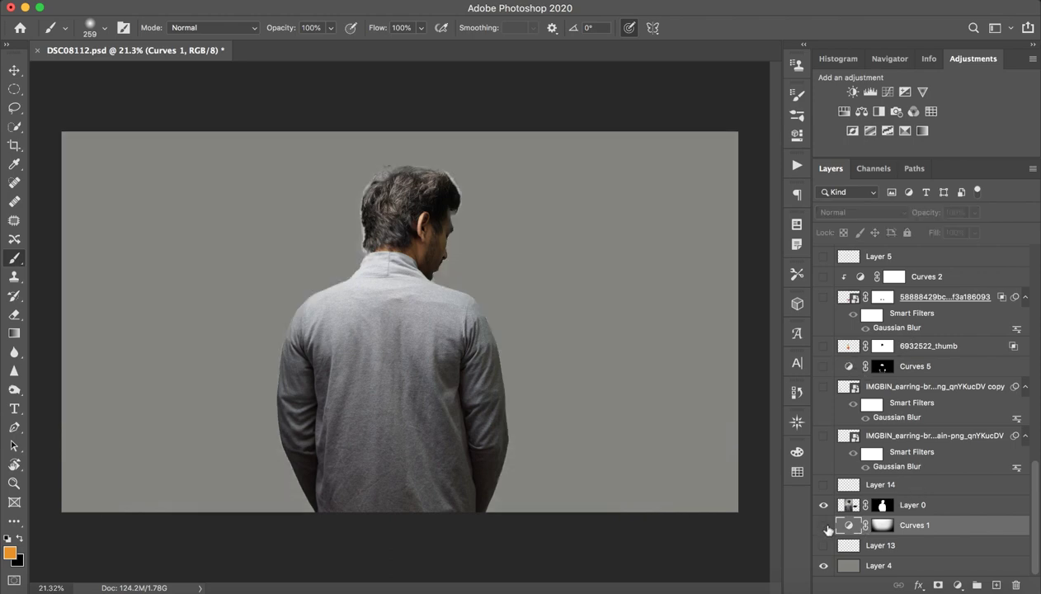
left_click(824, 526)
left_click(824, 525)
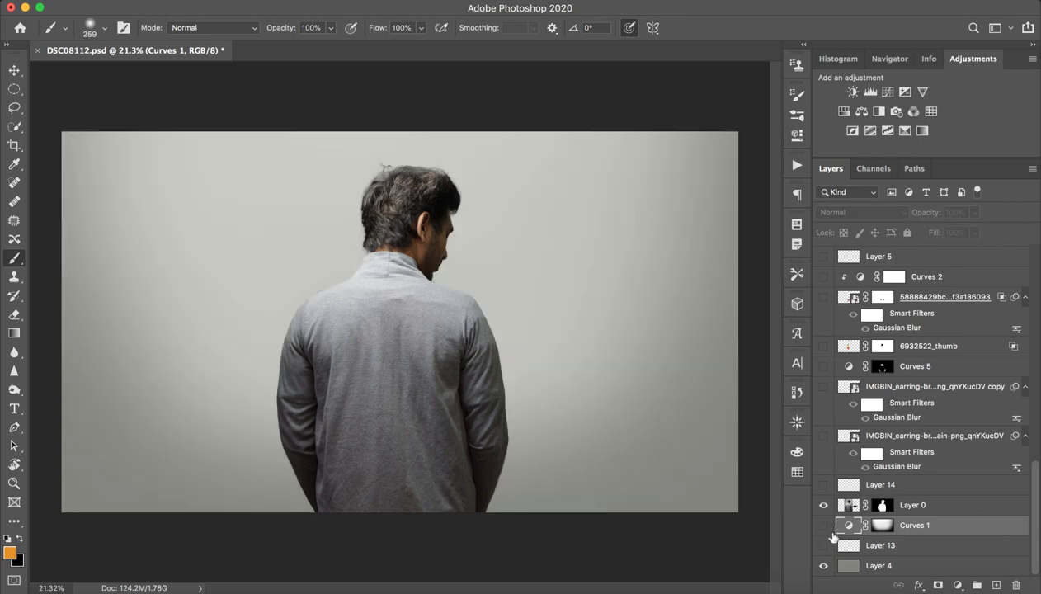
left_click(823, 526)
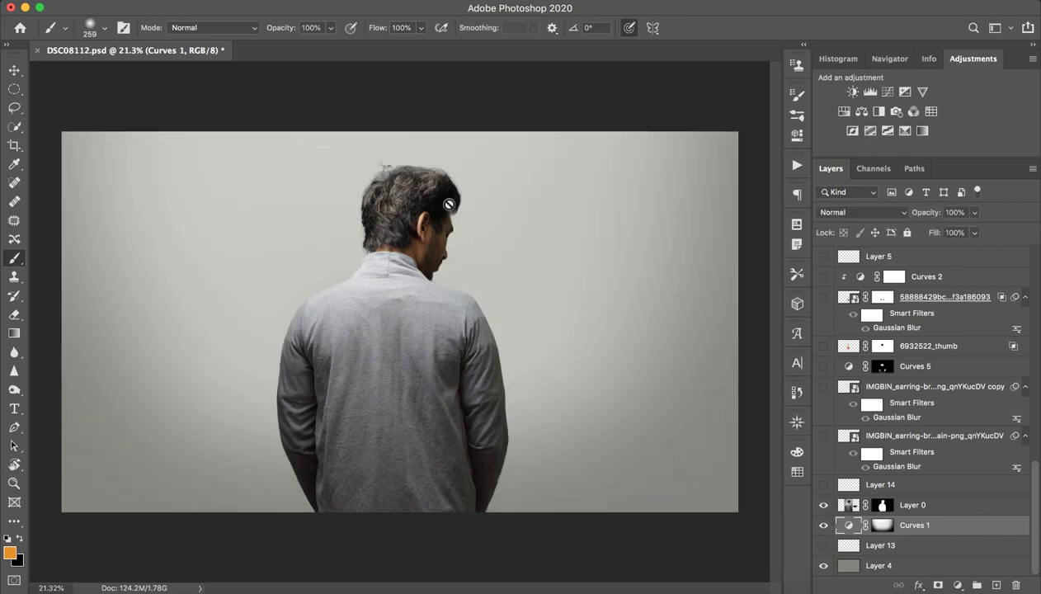
Compare the pale fringe at the back of the hair with Curves 1 hidden and shown again
key("z")
left_click_drag(357, 214, 464, 214)
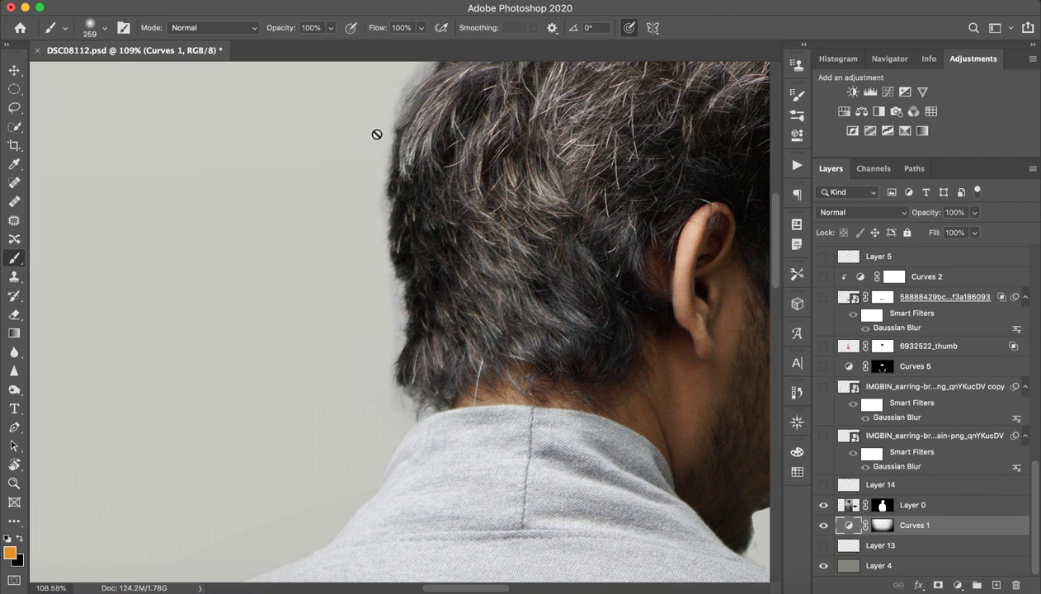
left_click(823, 525)
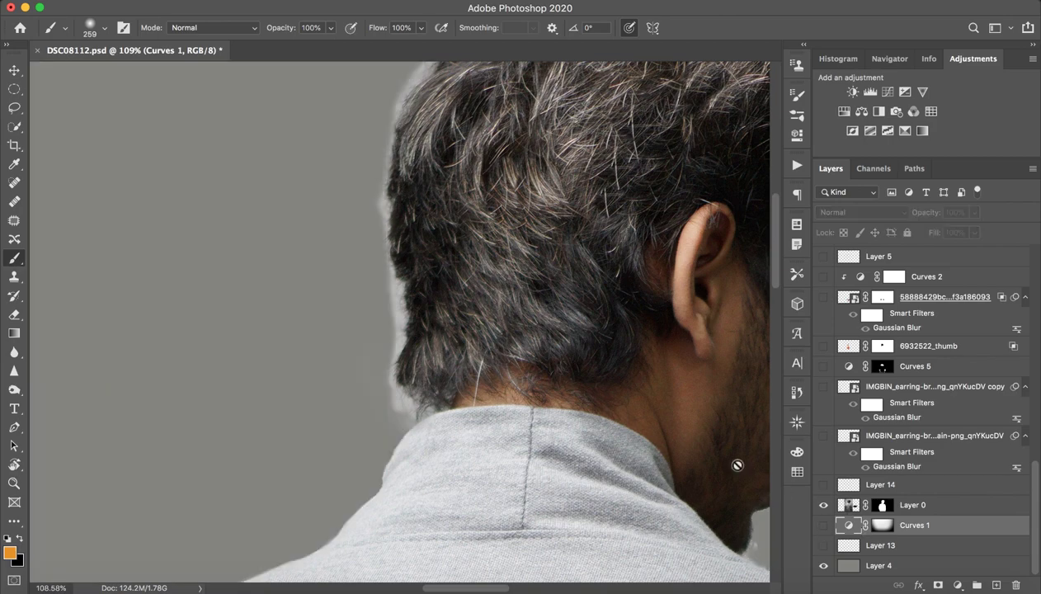
left_click(823, 526)
key("z")
left_click_drag(503, 312, 413, 310)
left_click_drag(553, 376, 506, 369)
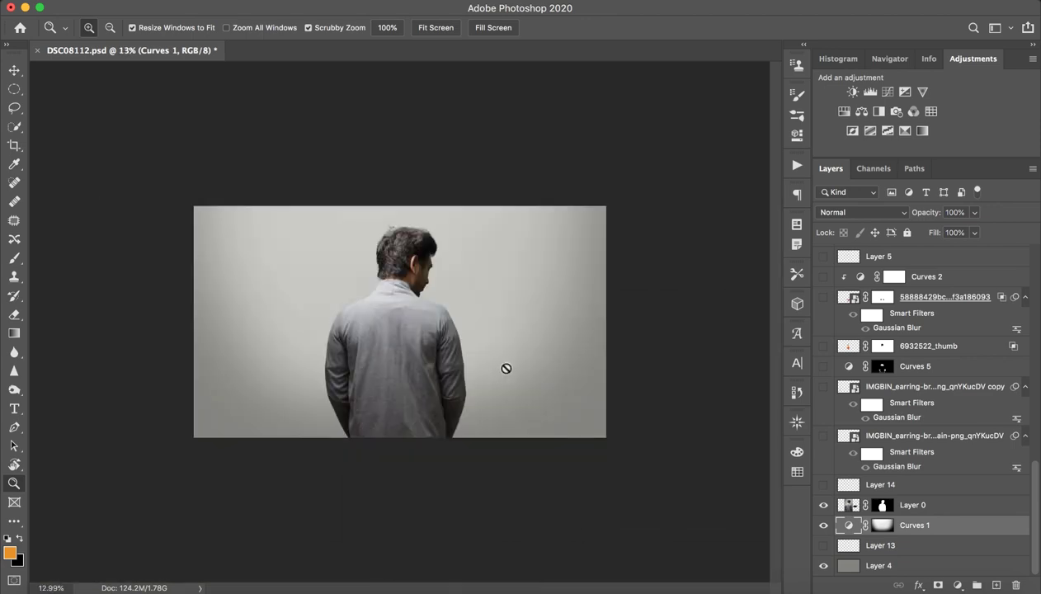
key("b")
key("z")
scroll(489, 333, "up", 3)
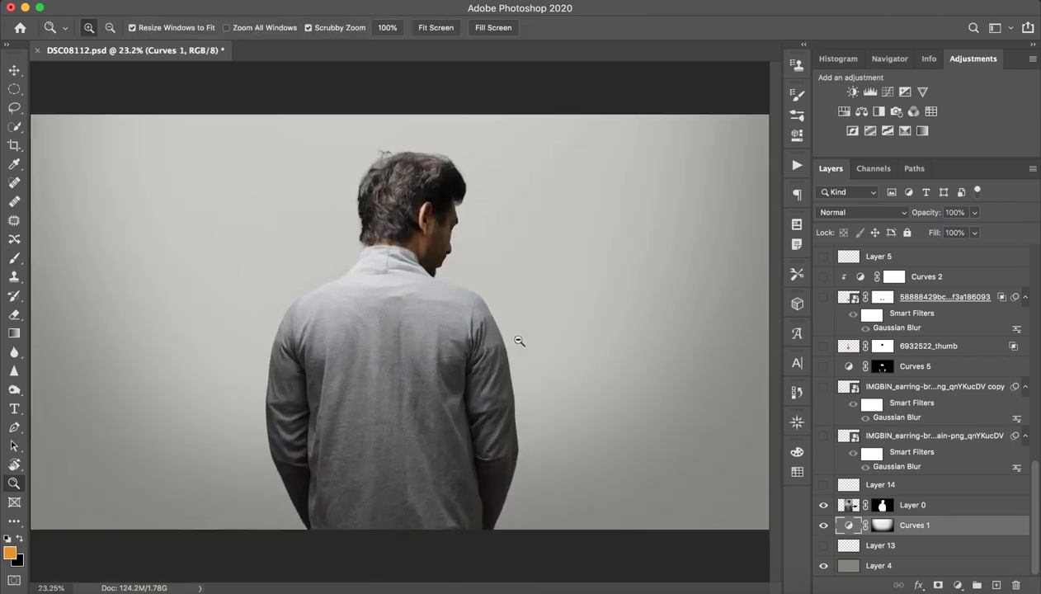
scroll(510, 341, "down", 1)
key("b")
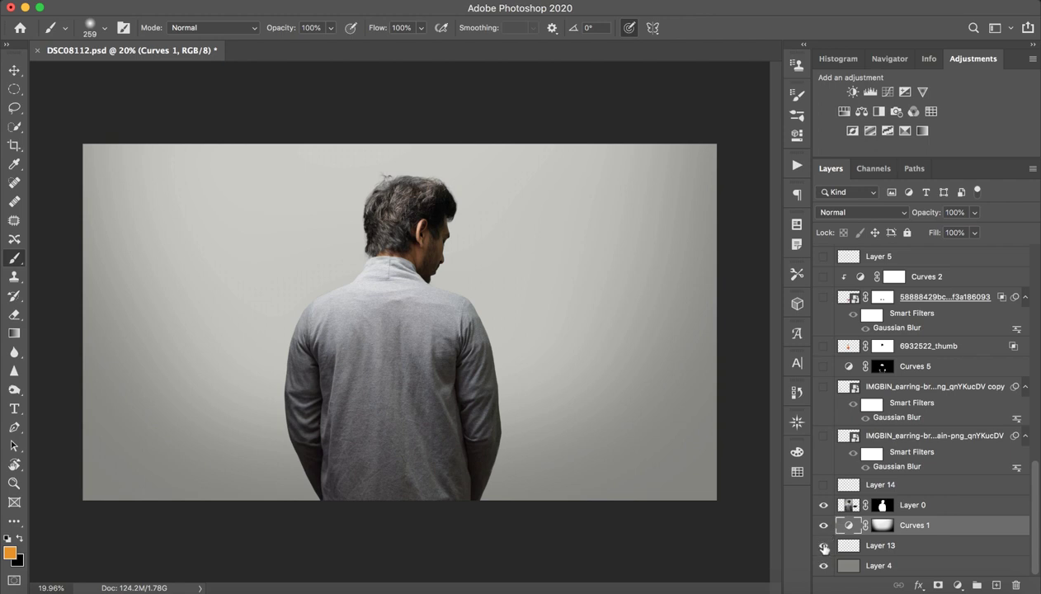
Delete Layer 13 and select Layer 14
left_click(906, 548)
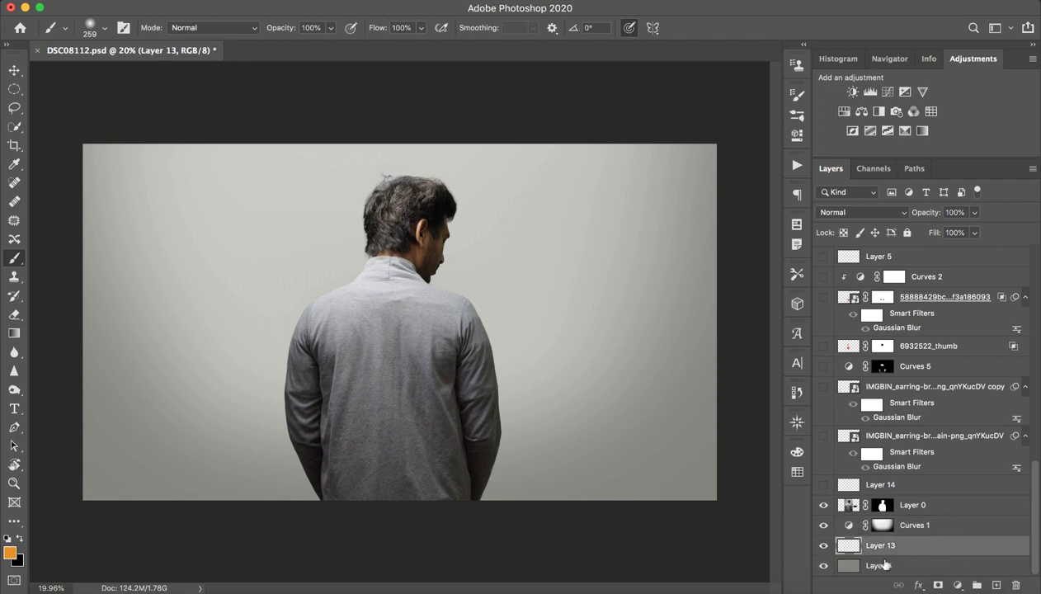
left_click(1015, 585)
left_click(912, 510)
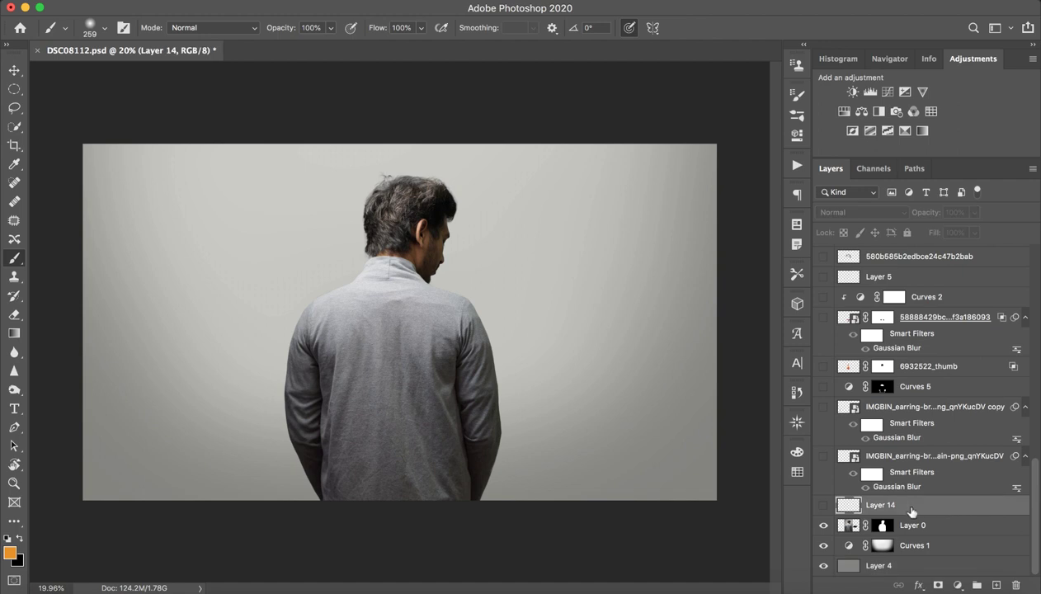
Show and hide Layer 14 to examine the hair strokes it adds along the top of the head, leaving it hidden
left_click(824, 506)
left_click(824, 506)
left_click(825, 506)
left_click(904, 462)
key("z")
left_click_drag(394, 181, 481, 140)
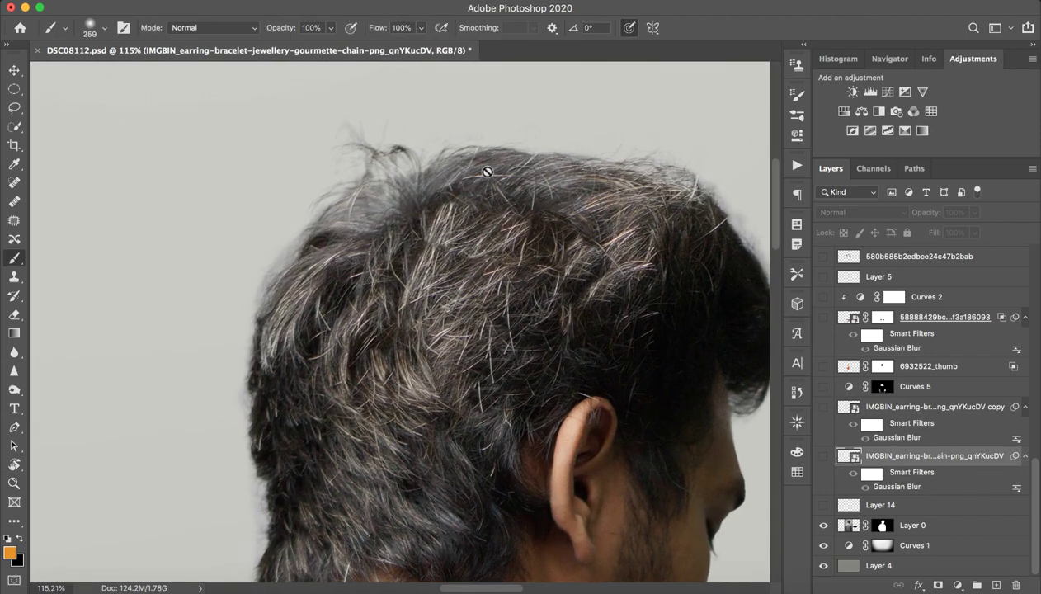
left_click(823, 506)
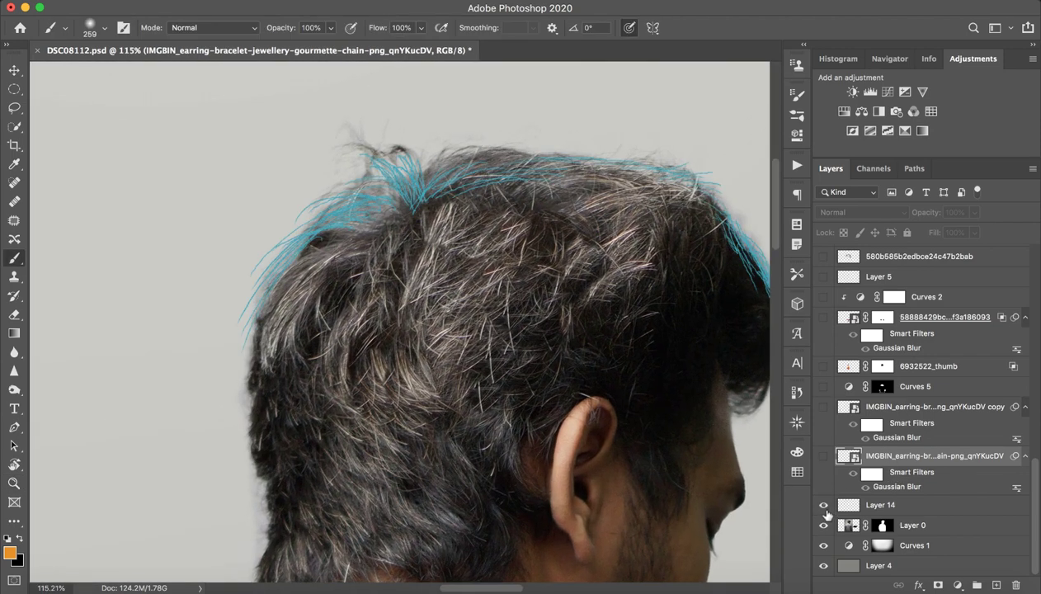
left_click(823, 507)
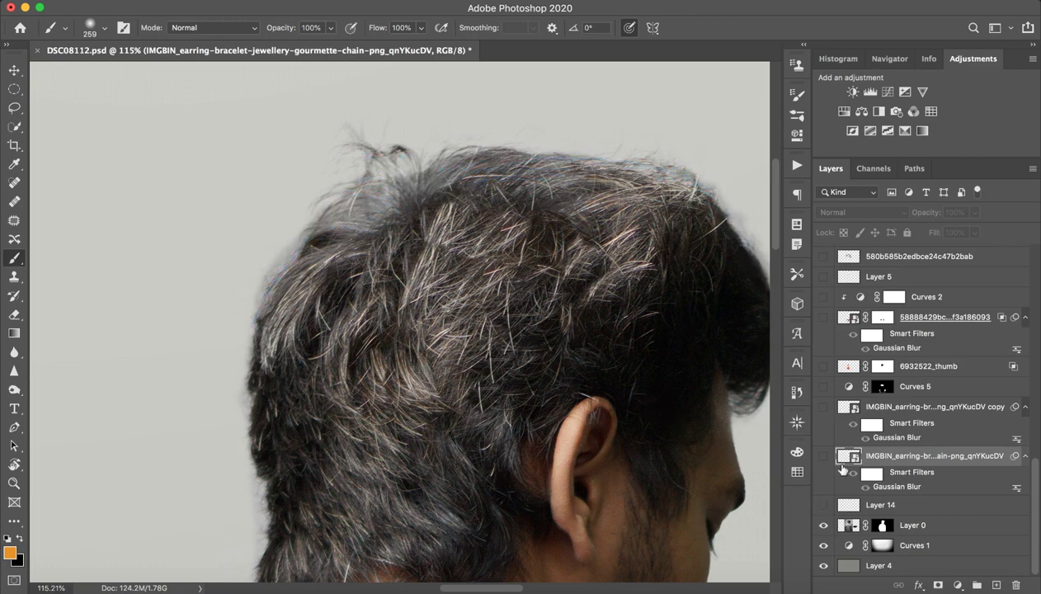
key("z")
left_click_drag(652, 413, 567, 428)
key("super+0")
key("b")
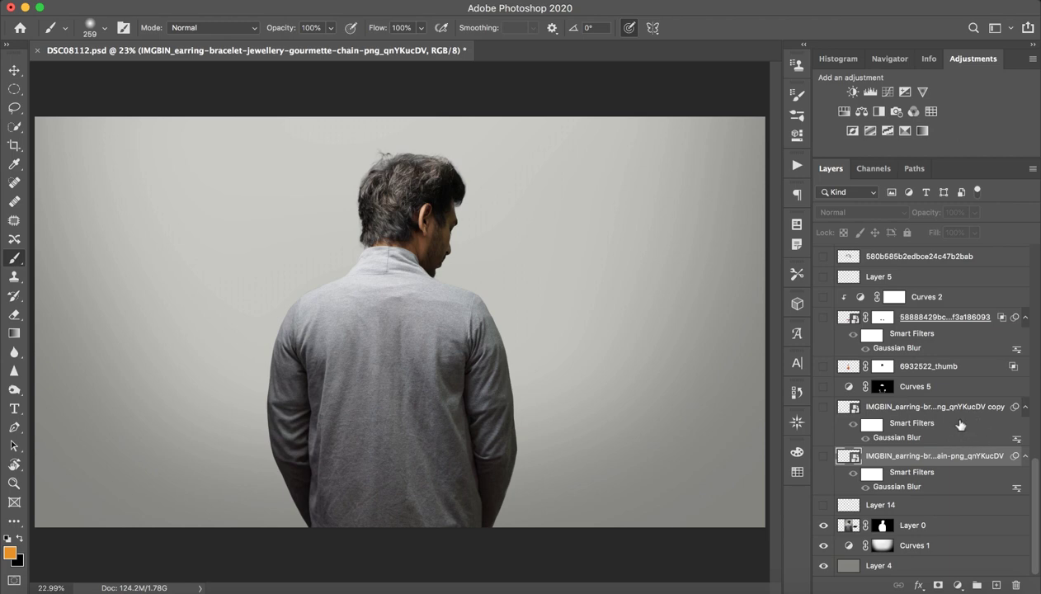
Select Layer 2 copy and show Layer 2, the black wing on the man's left shoulder
scroll(960, 424, "up", 10)
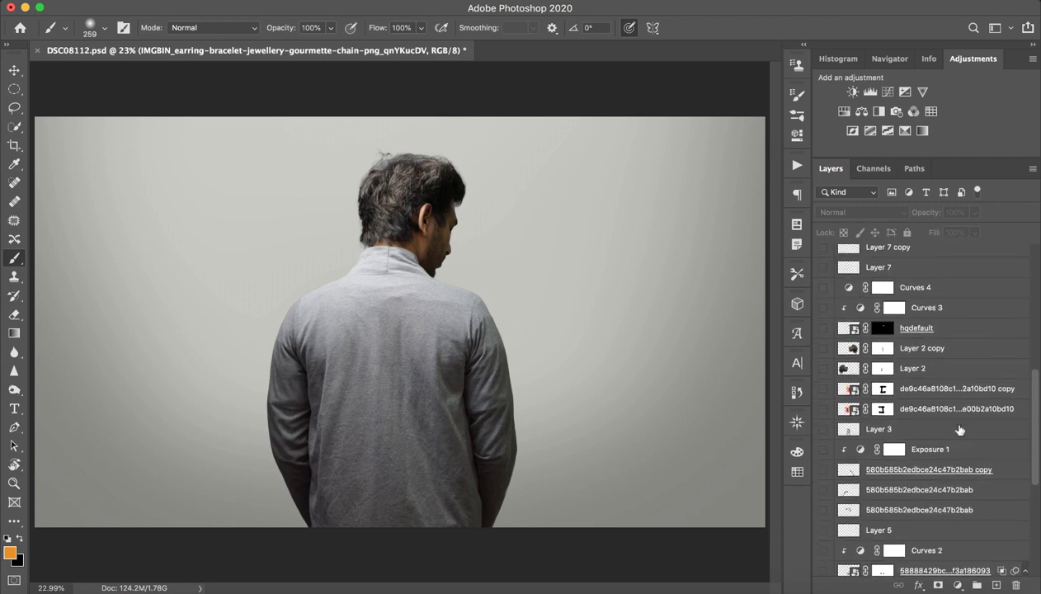
left_click(913, 355)
left_click(823, 369)
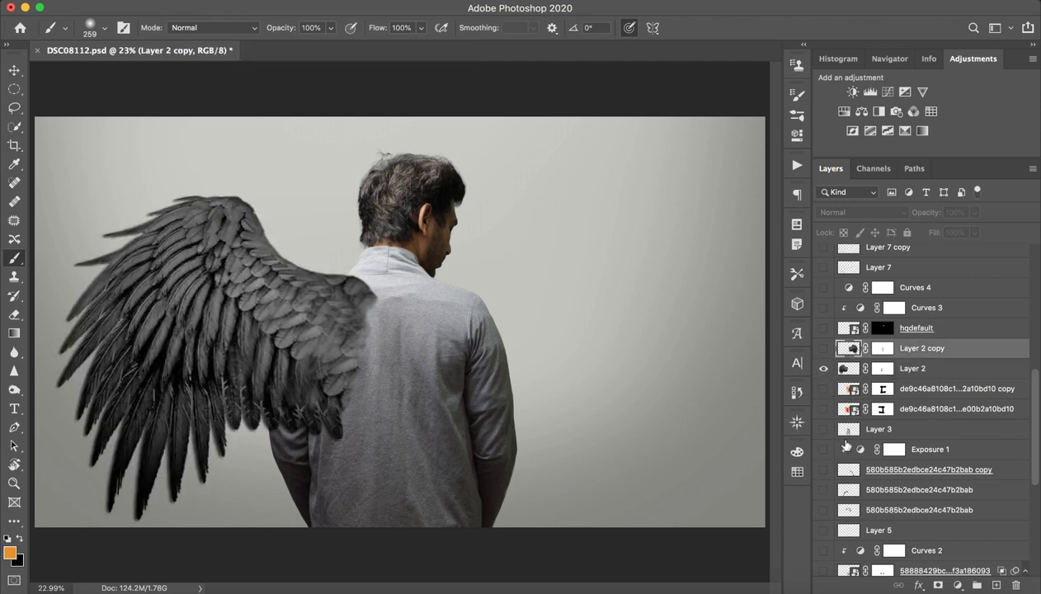
Find the black wings picture original.png in the Downloads folder, preview it, and close the folder again
left_click(919, 585)
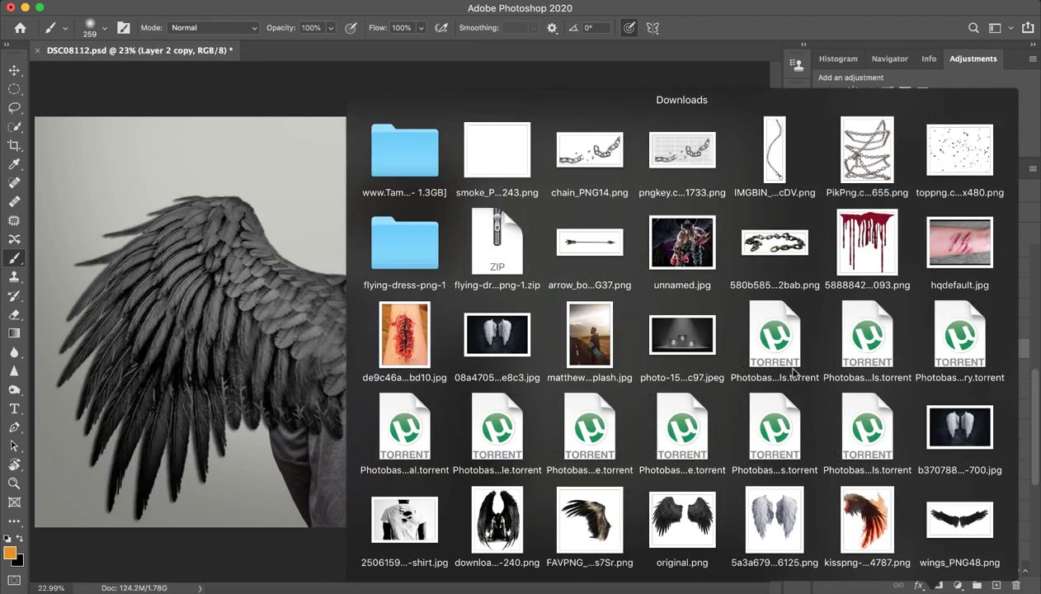
scroll(793, 373, "down", 5)
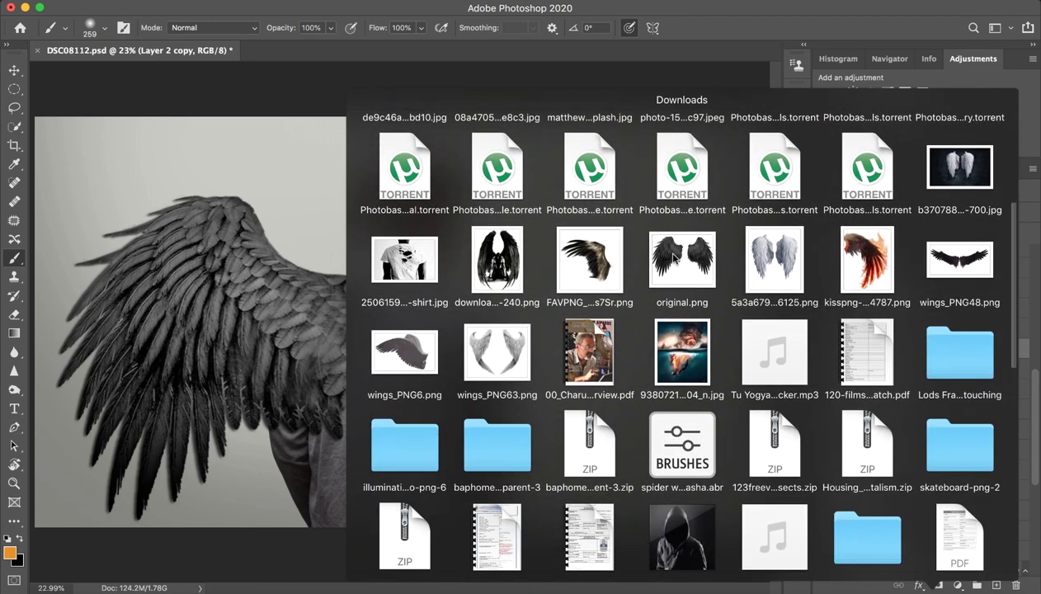
key("space")
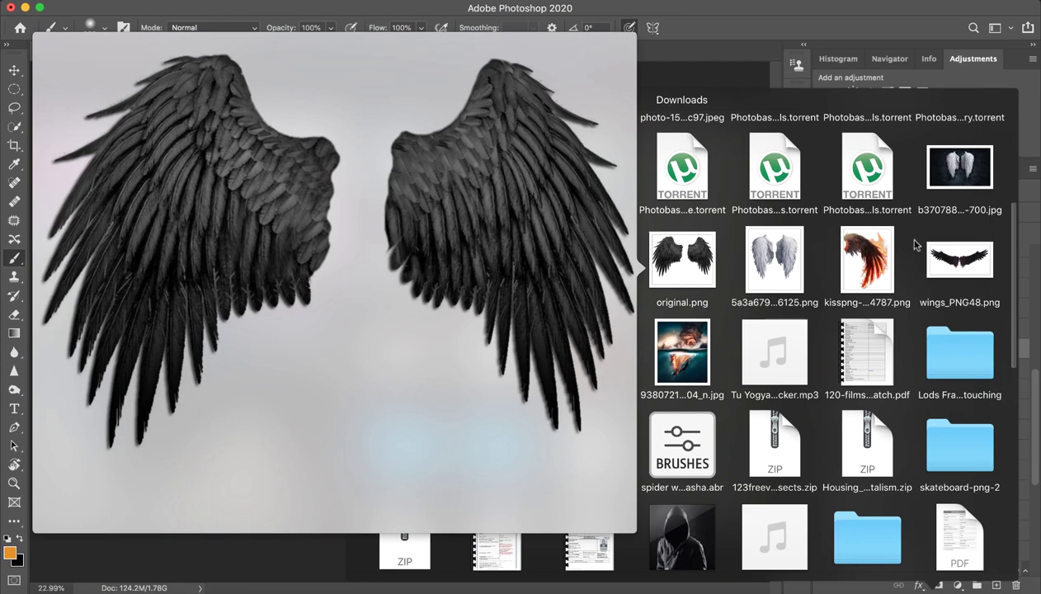
key("space")
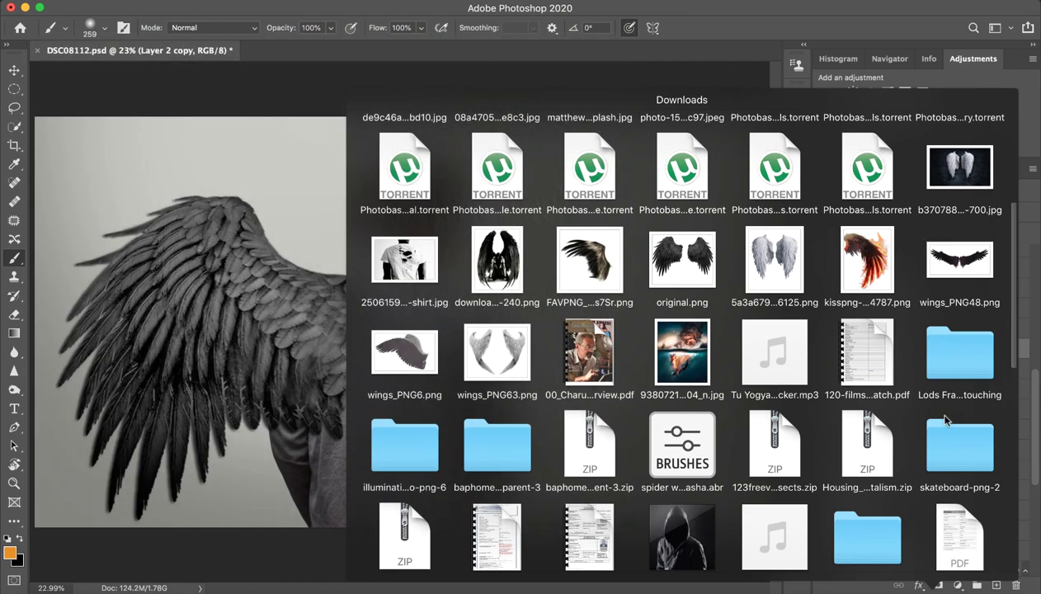
key("Escape")
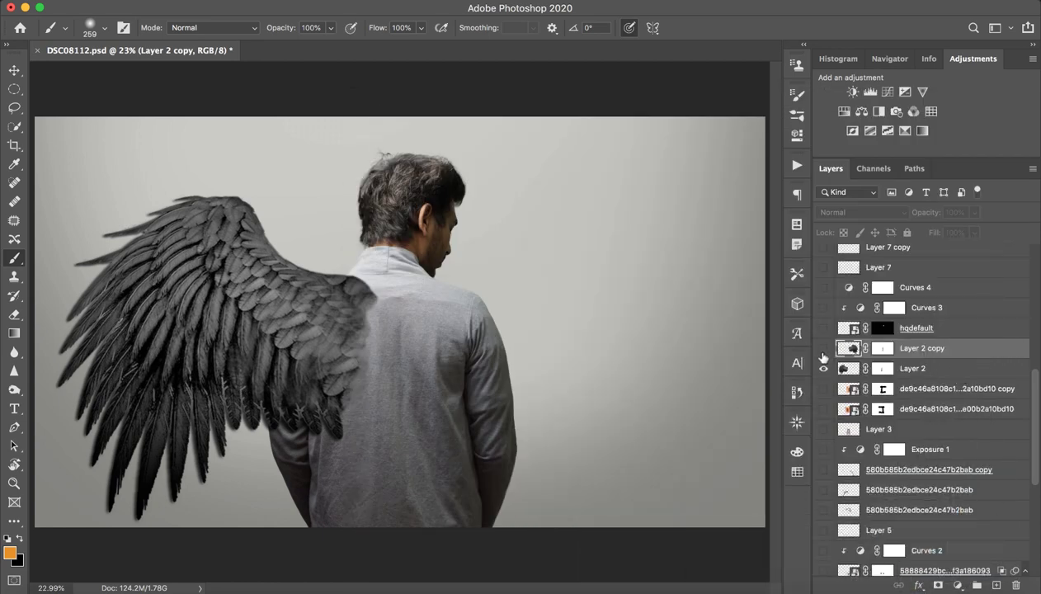
Show Layer 2 copy, the mirrored second wing, and check how both wings blend into the man's back
left_click(823, 348)
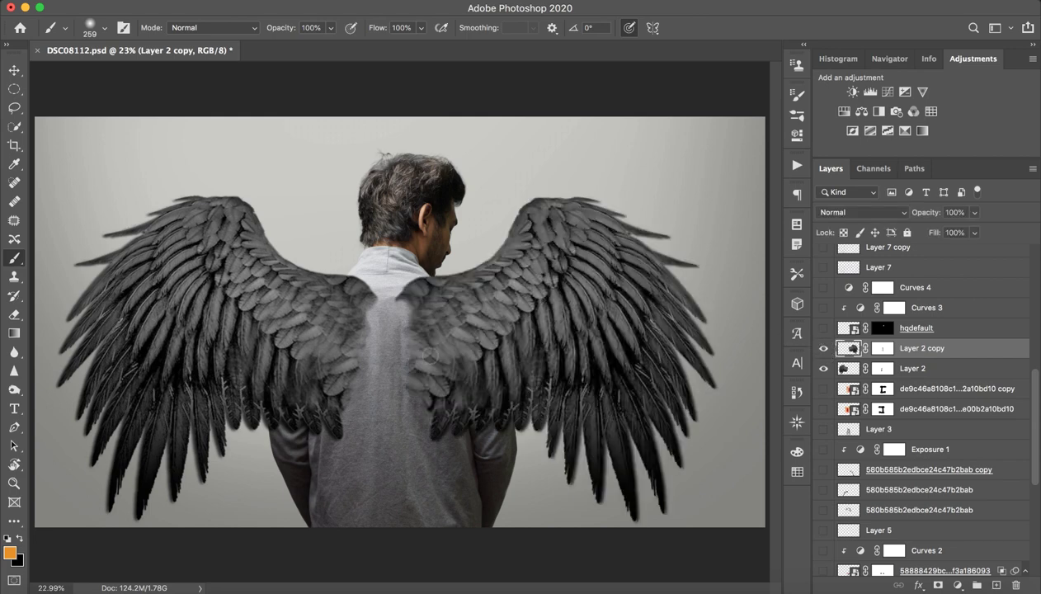
key("z")
left_click_drag(392, 373, 468, 371)
key("b")
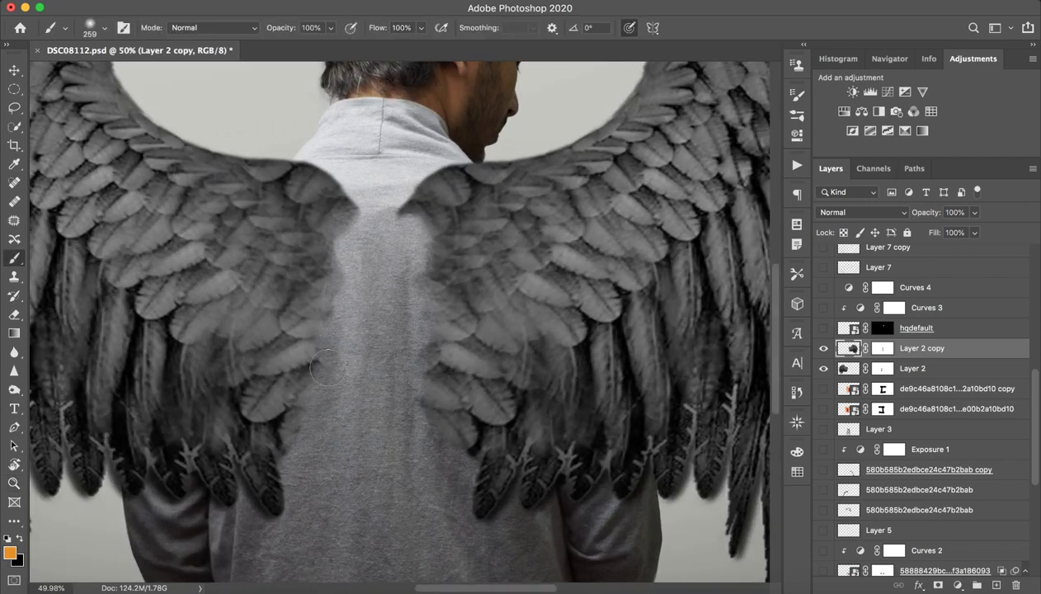
key("z")
left_click_drag(465, 344, 414, 360)
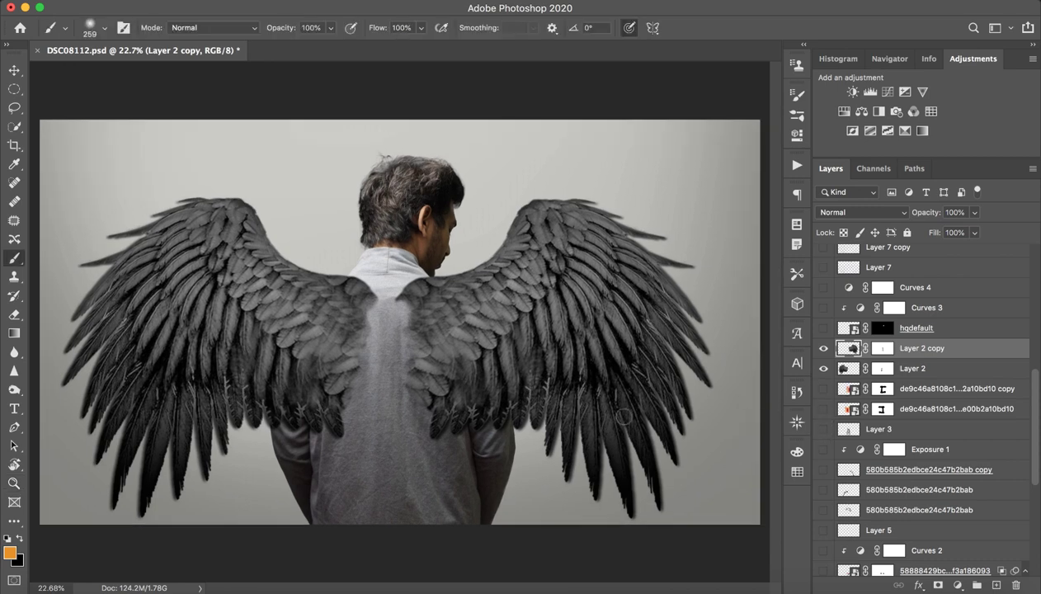
Show the stitched wound layer de9c46a8108c1...2a10bd10 copy on the man's back and hide the Layer 2 copy wing
left_click(823, 388)
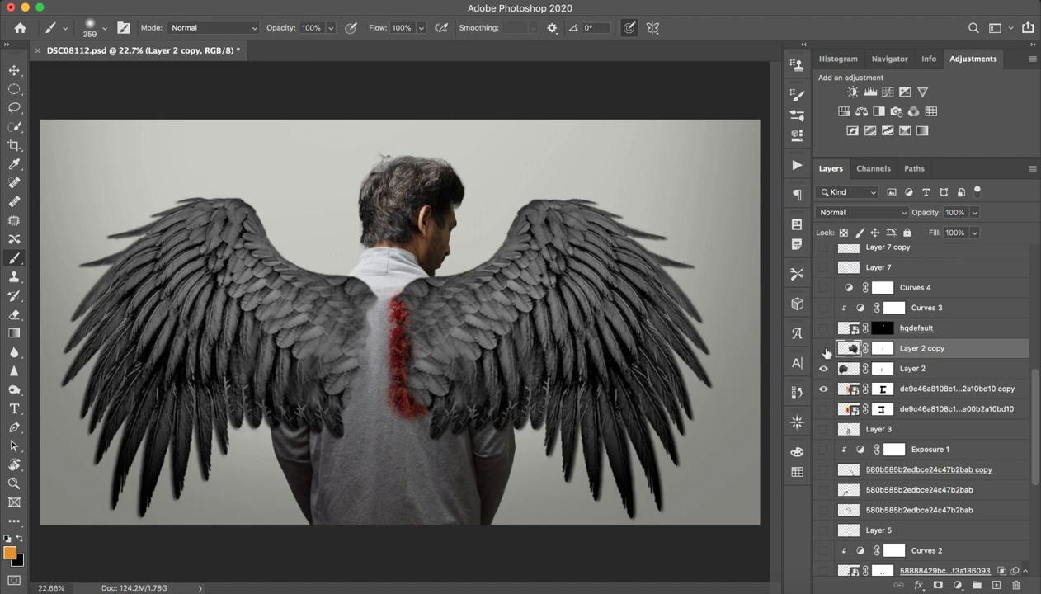
left_click(823, 348)
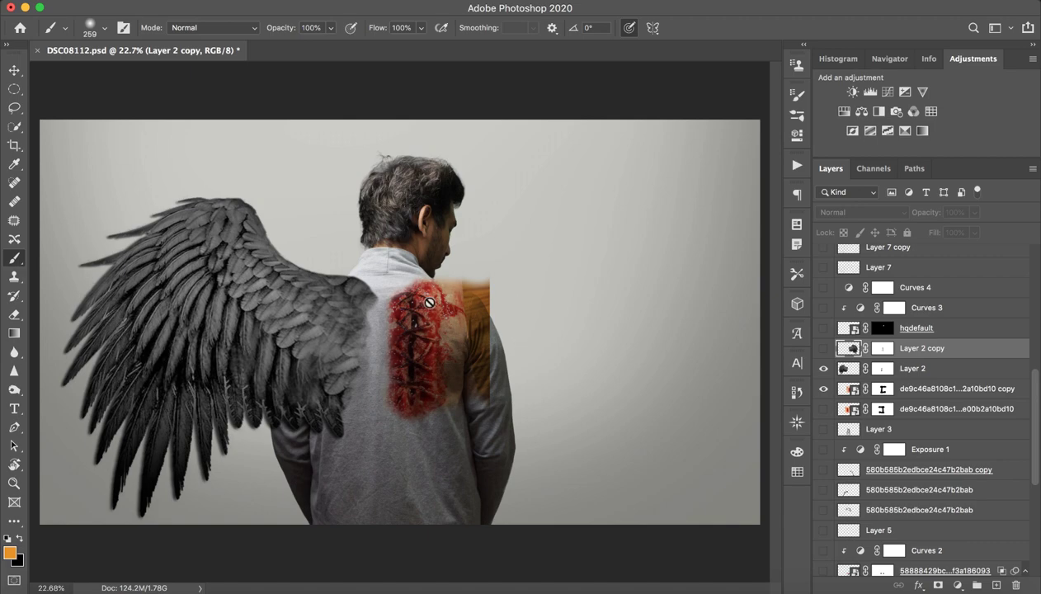
Inspect the stitched wound closely, then show the Layer 2 copy wing and the second wound layer de9c46a8108c1...e00b2a10bd10
key("z")
left_click_drag(425, 352, 500, 349)
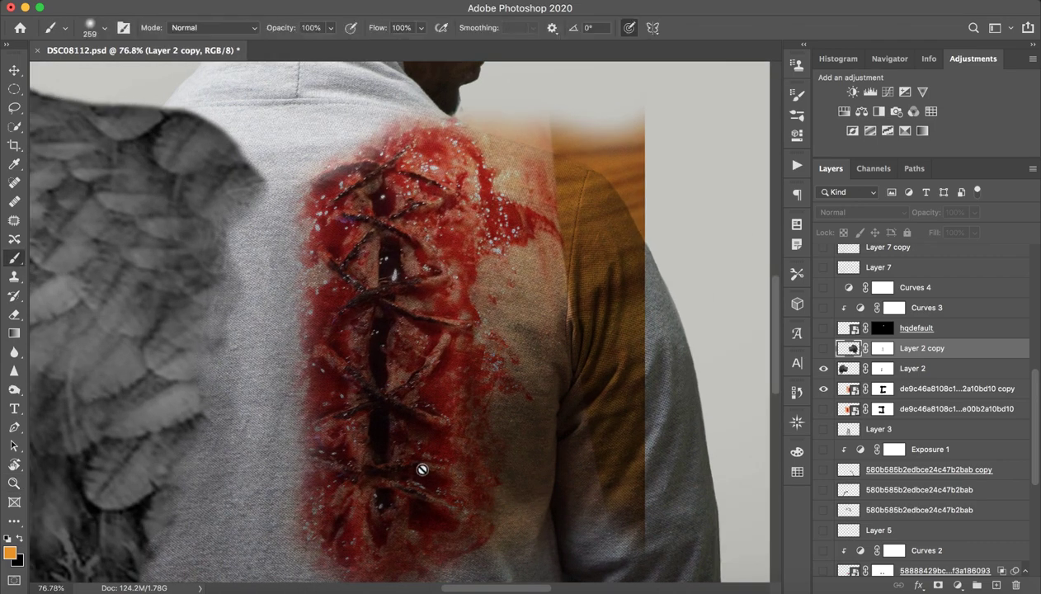
key("z")
left_click_drag(497, 312, 427, 330)
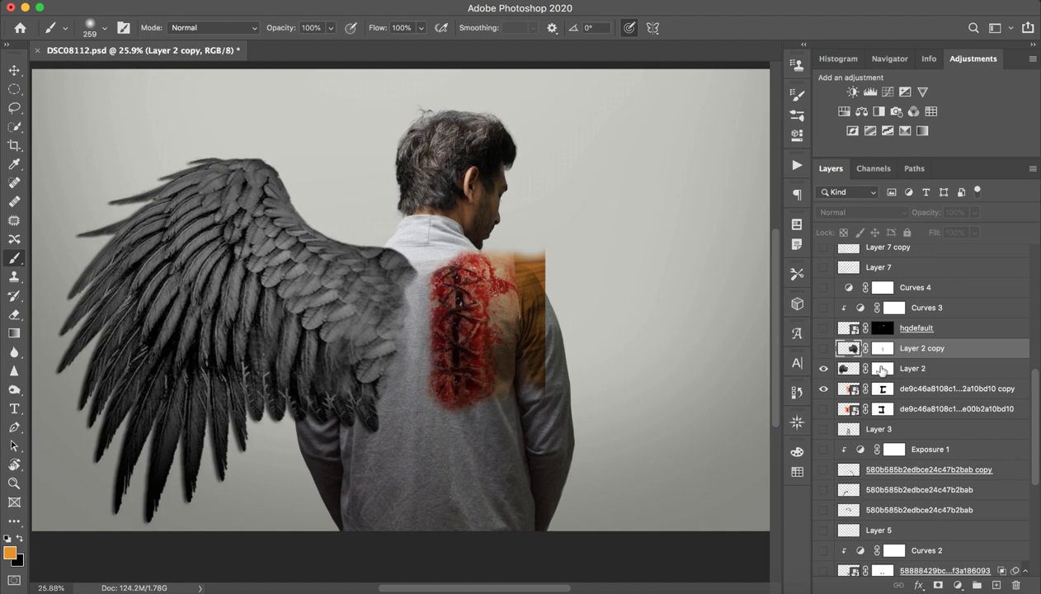
left_click(823, 349)
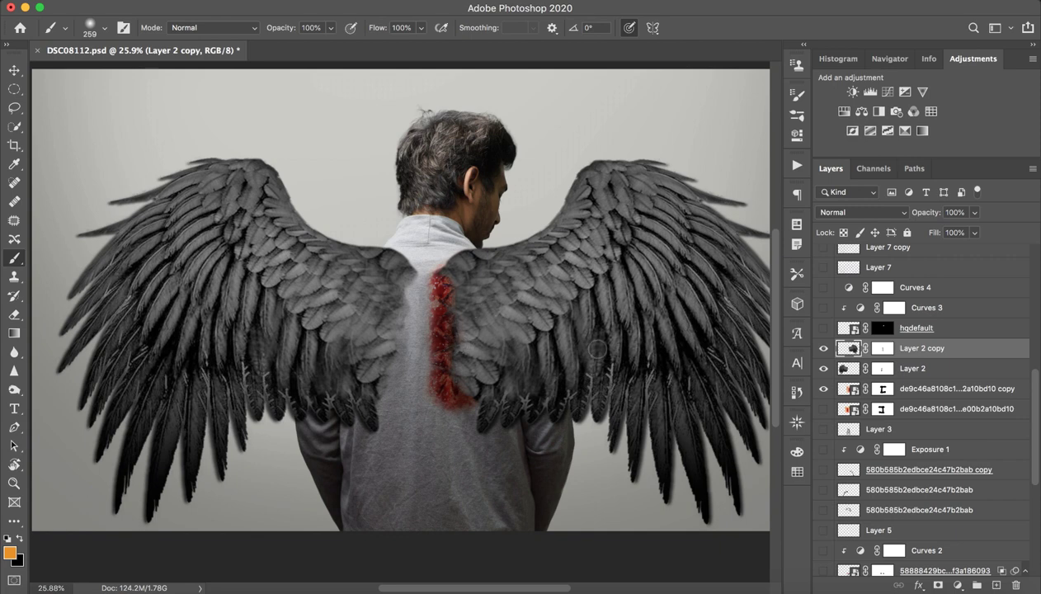
left_click(823, 409)
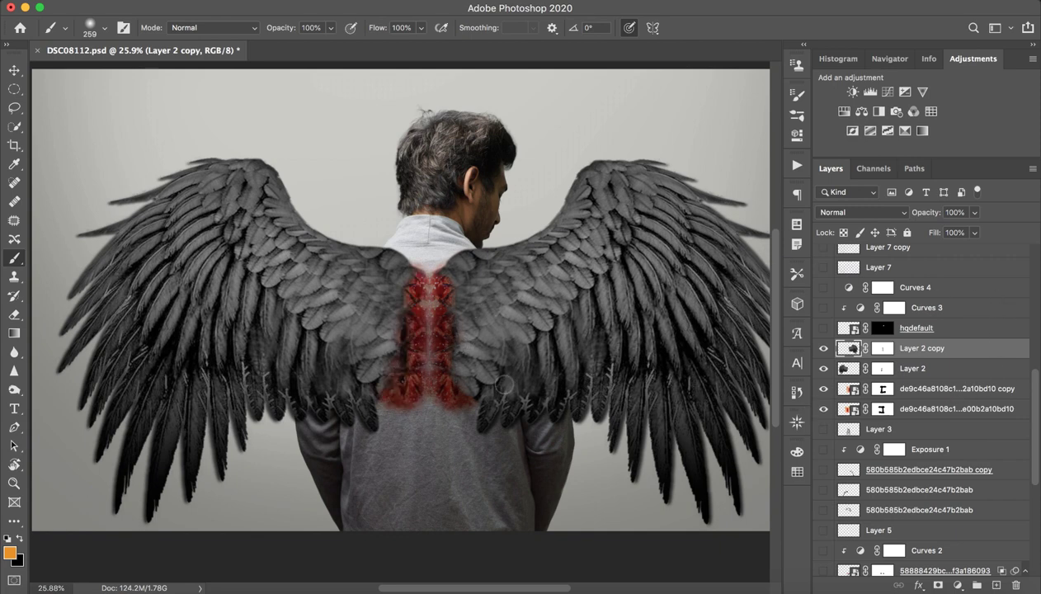
Show Layer 3, the dark shading over the wounds and shirt, and compare the picture with and without it
left_click(823, 430)
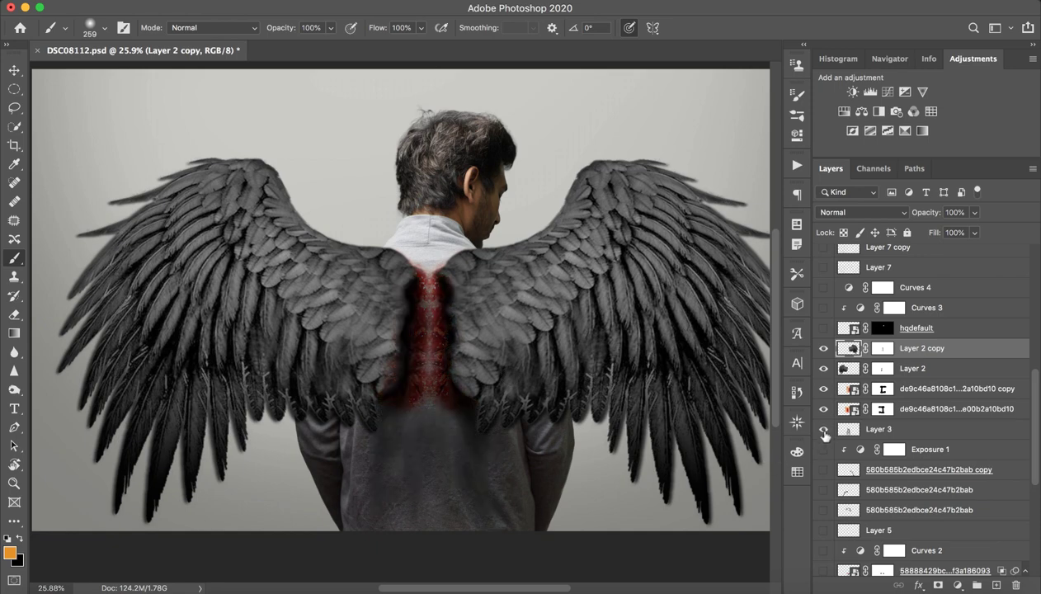
left_click(823, 432)
left_click(824, 432)
key("z")
mouse_move(585, 381)
left_mouse_down()
mouse_move(553, 381)
mouse_move(570, 382)
left_mouse_up()
key("b")
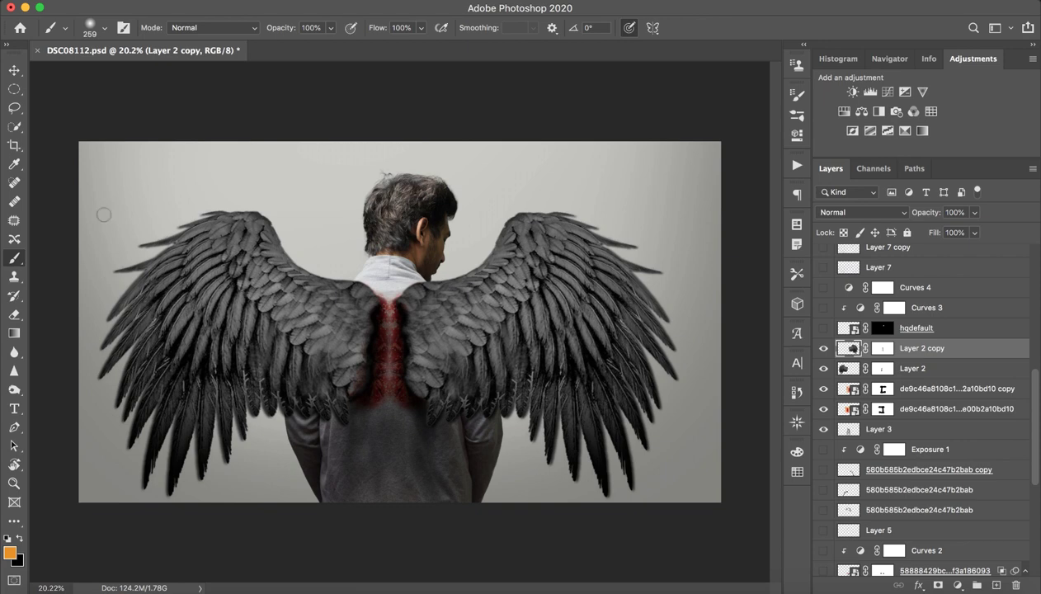
Set the brush flow to 10%, the foreground colour to black and the brush size to 139 px over the wound
left_click_drag(377, 32, 312, 33)
key("ctrl+space")
left_click_drag(382, 324, 446, 327)
key("x")
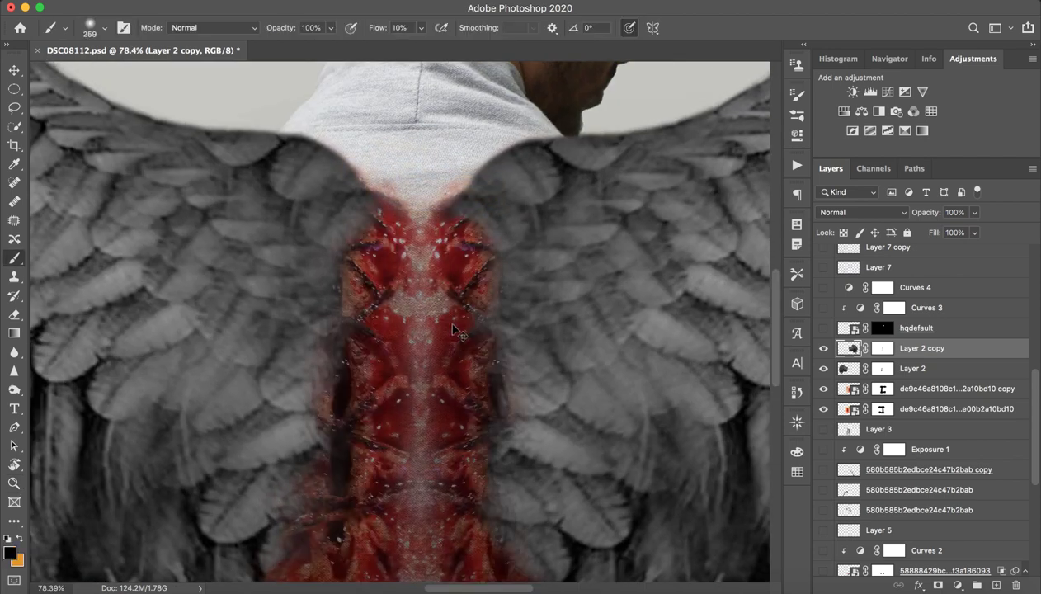
key("x")
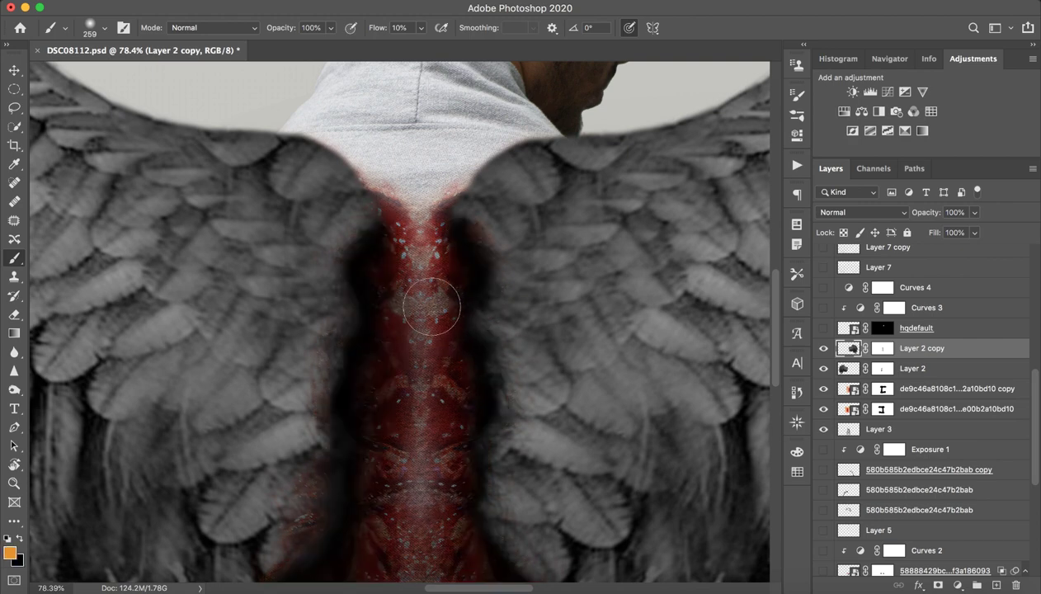
key("x")
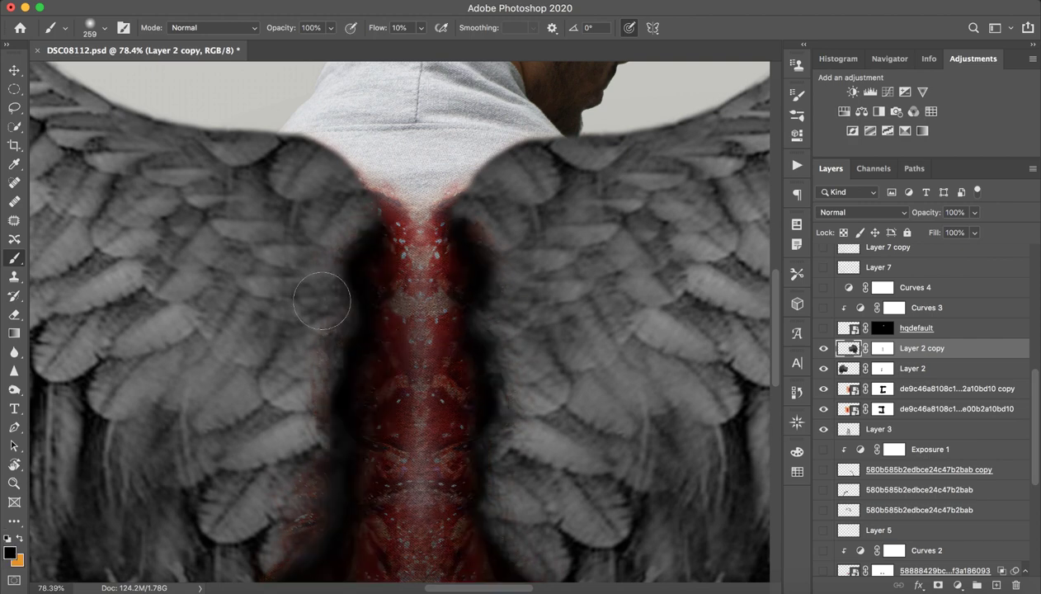
left_click_drag(515, 167, 466, 169)
scroll(429, 216, "down", 3)
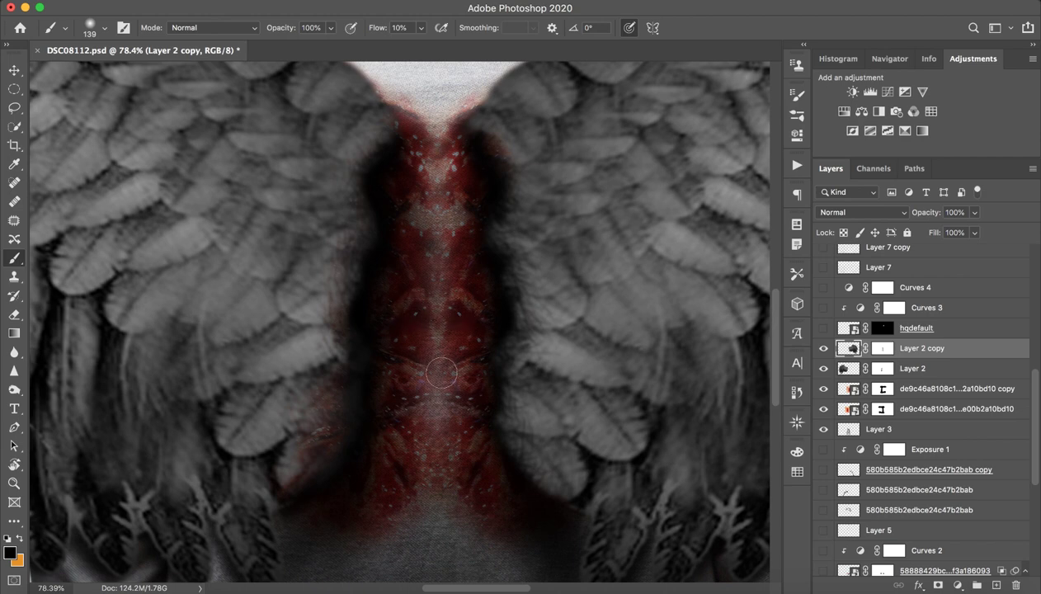
Toggle Layer 3 off and on to compare the shading on the man's lower back and shirt
key("z")
left_click_drag(524, 337, 481, 334)
key("b")
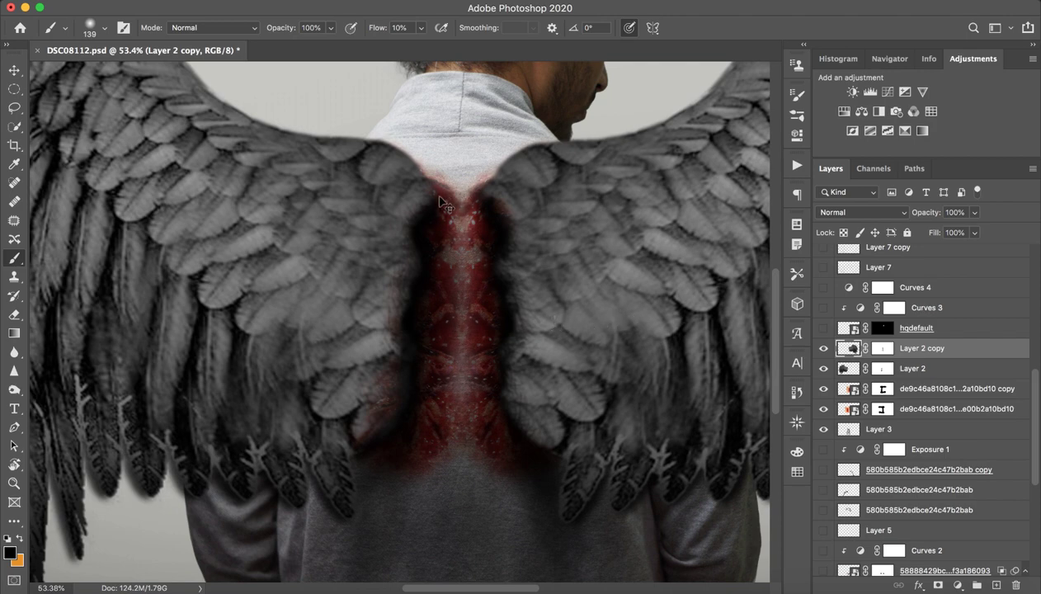
scroll(475, 406, "down", 5)
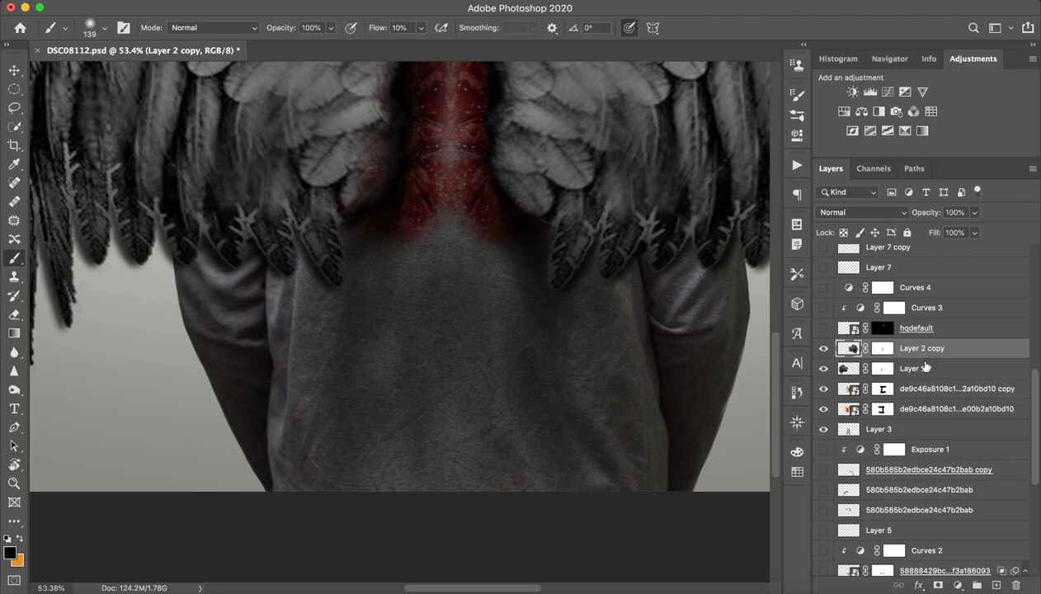
left_click(824, 429)
left_click(825, 431)
left_click(826, 432)
left_click(827, 432)
key("z")
left_click_drag(526, 269, 504, 268)
left_click_drag(550, 212, 520, 235)
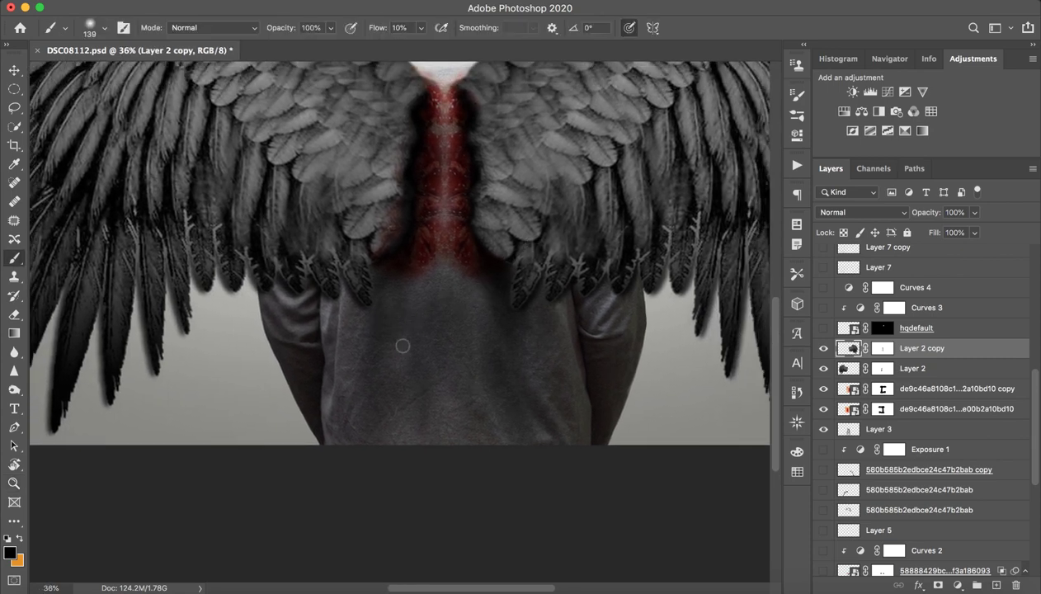
Reset the colours to black and white, enlarge the brush to 271 px, and review the General Brushes presets
left_click_drag(411, 342, 408, 347)
key("d")
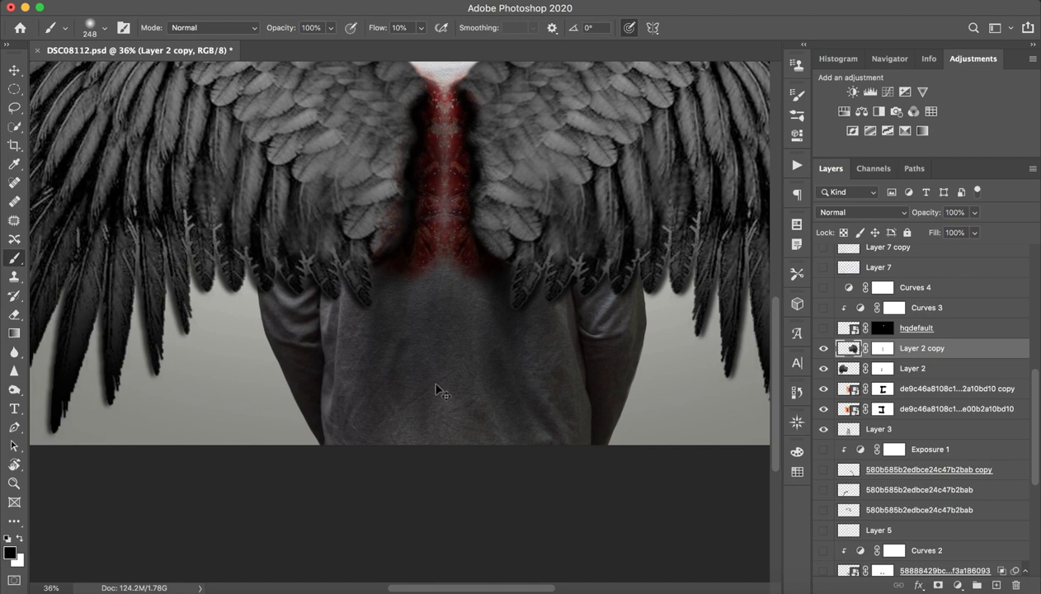
left_click_drag(491, 219, 497, 220)
left_click(107, 34)
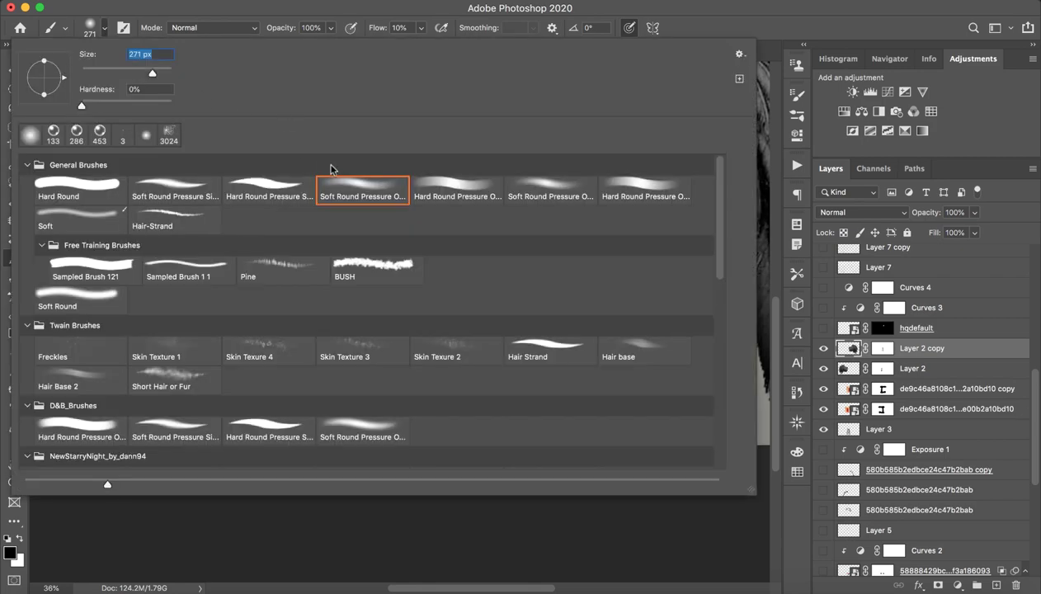
left_click(221, 13)
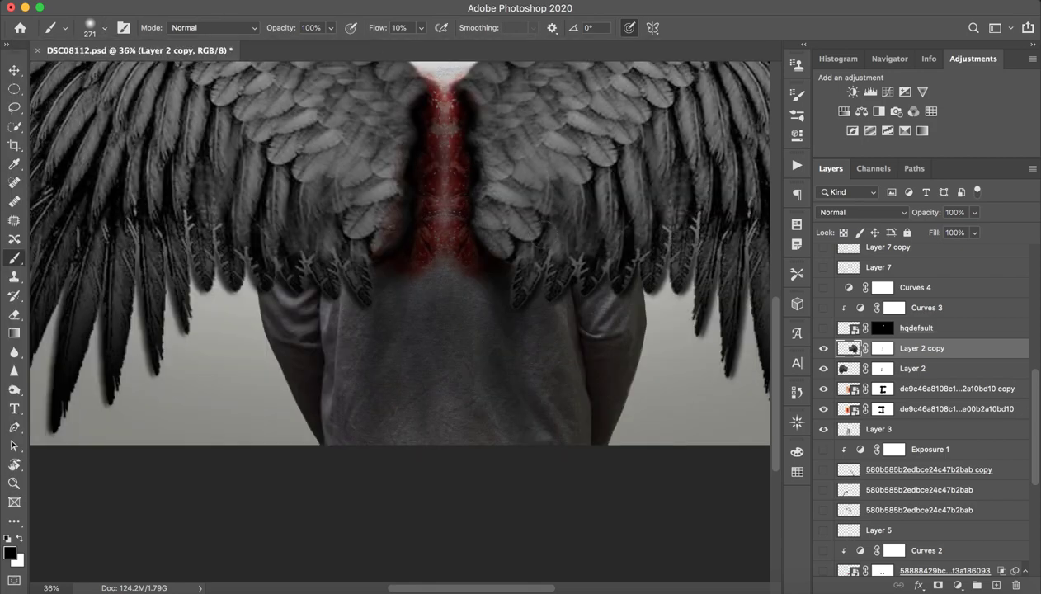
Toggle Layer 2 and Layer 2 copy to compare the back with and without each wing, leaving both wings shown
key("z")
left_click_drag(602, 202, 479, 289)
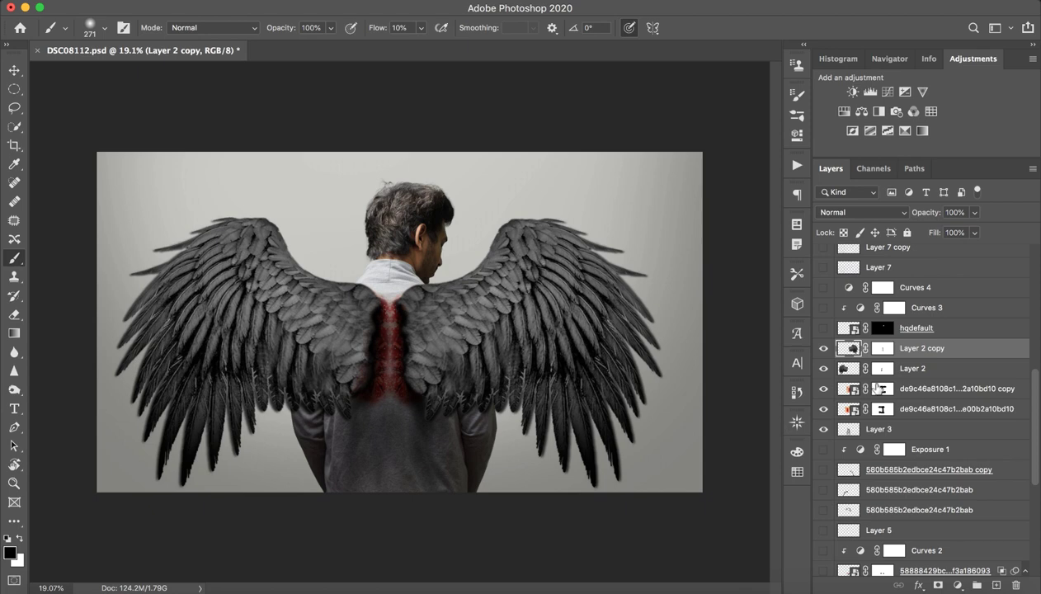
left_click(822, 348)
left_click(823, 368)
left_click(823, 348)
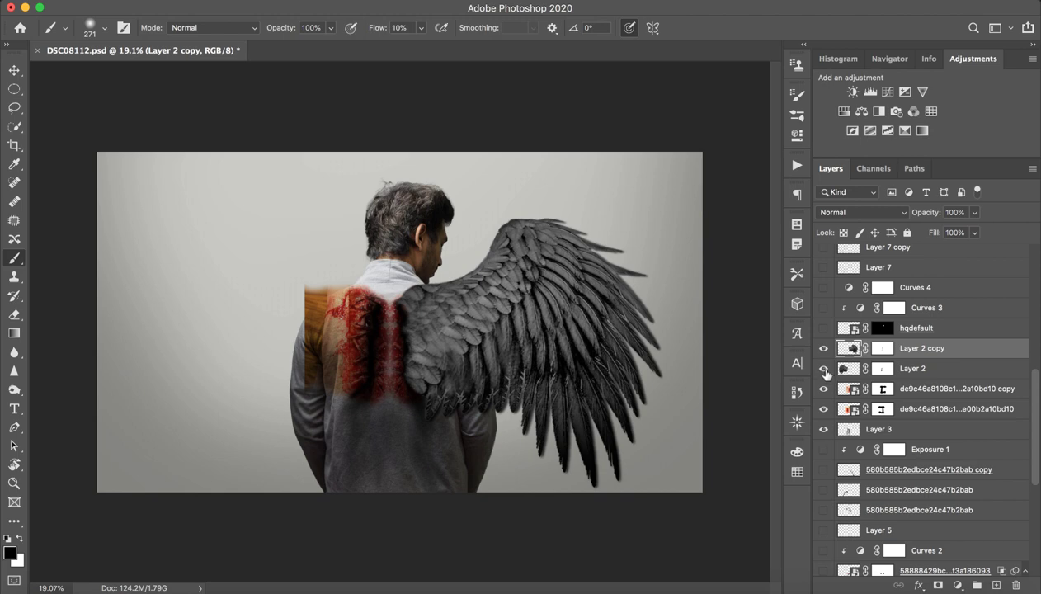
left_click(823, 368)
left_click(822, 348)
left_click(823, 368)
left_click(823, 348)
left_click(823, 368)
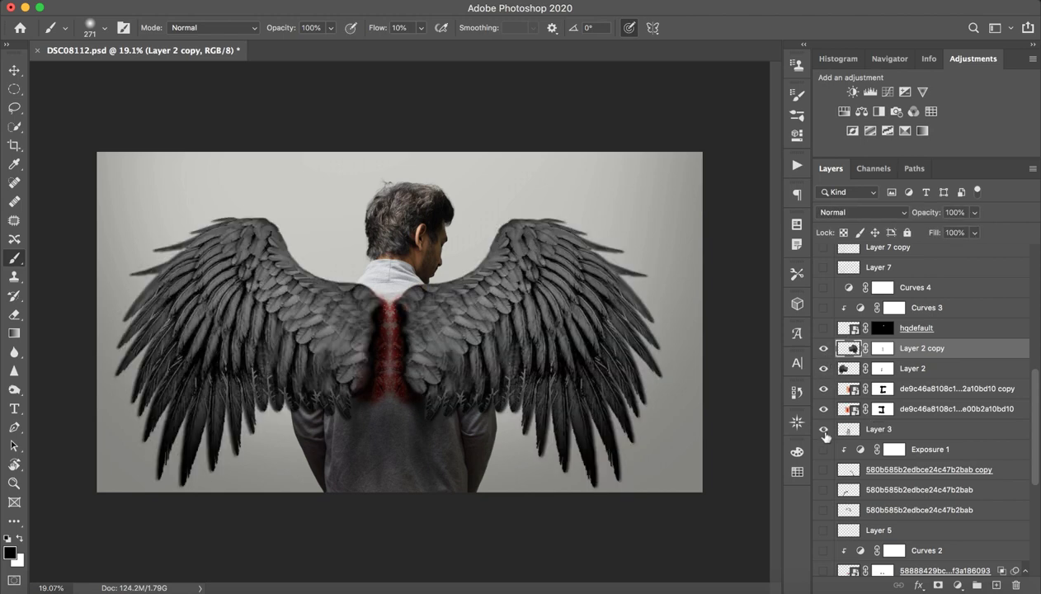
Show the hqdefault layer and examine the scratch wounds on the man's cheek up close
left_click(822, 328)
key("z")
left_click_drag(460, 260, 553, 255)
key("b")
left_click_drag(361, 227, 540, 244)
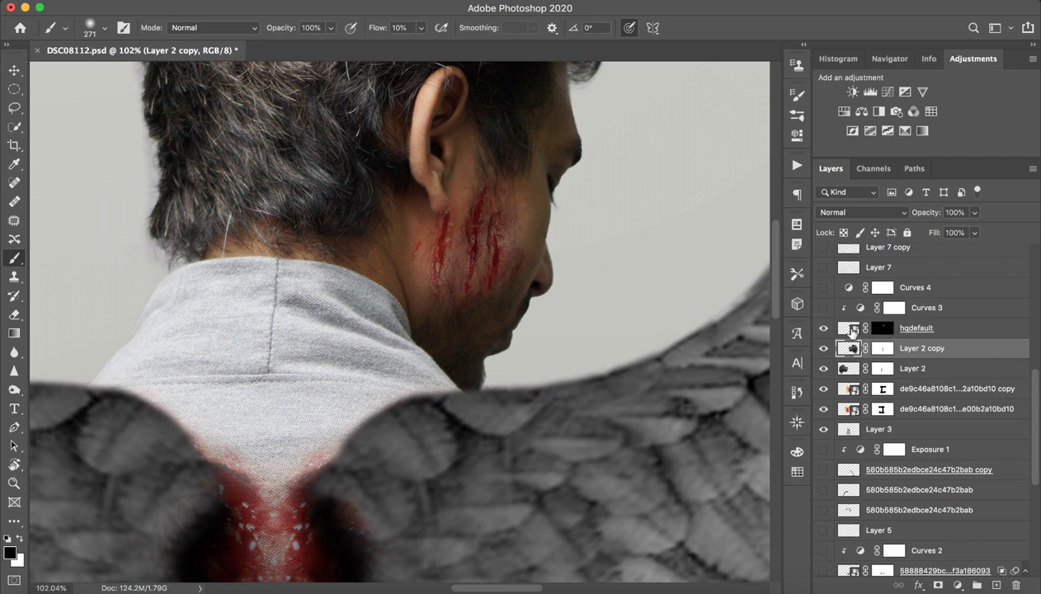
Disable the hqdefault layer mask to view the full wound image, enable it again, and recheck the cheek
left_click(879, 328)
left_click(882, 329, "shift")
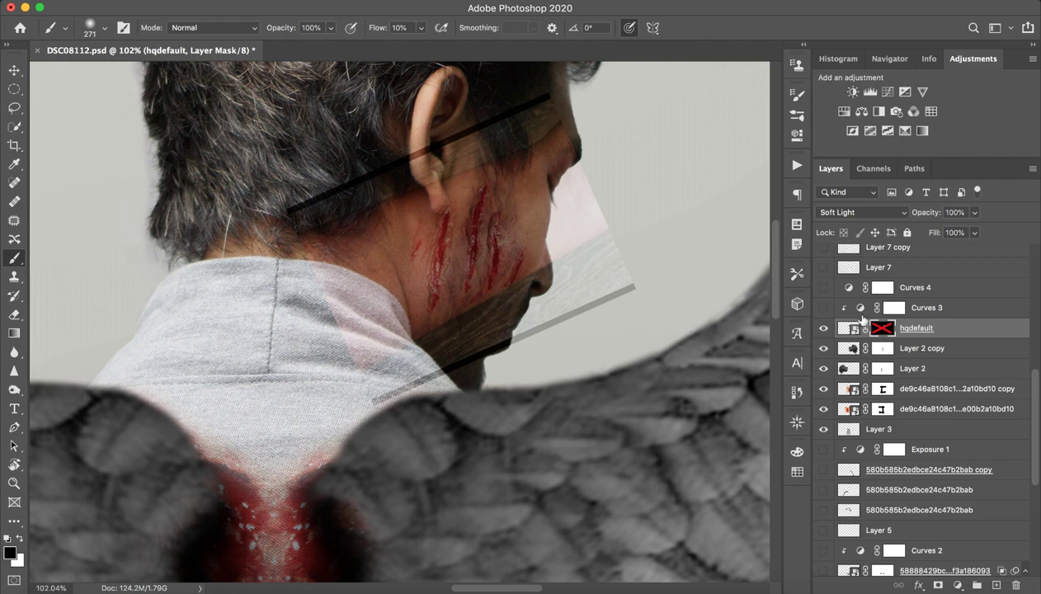
left_click(889, 329, "shift")
key("z")
mouse_move(660, 224)
left_mouse_down()
mouse_move(526, 261)
mouse_move(611, 243)
left_mouse_up()
key("z")
mouse_move(583, 294)
left_mouse_down()
mouse_move(530, 298)
mouse_move(577, 301)
left_mouse_up()
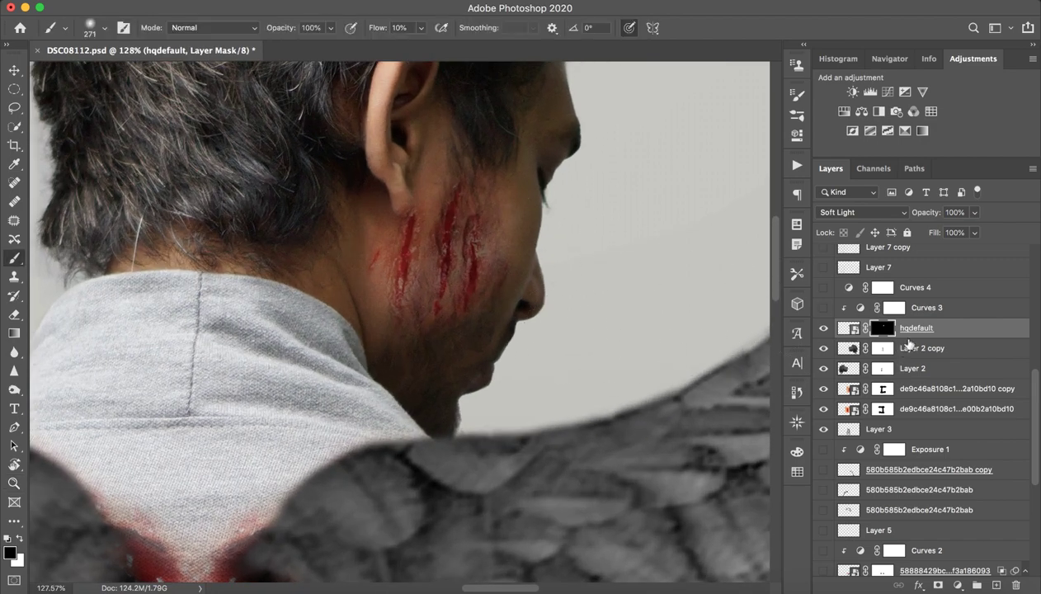
Show the clipped Curves 3 layer above the cheek scratches and inspect its curve settings
left_click(953, 310)
left_click(824, 307)
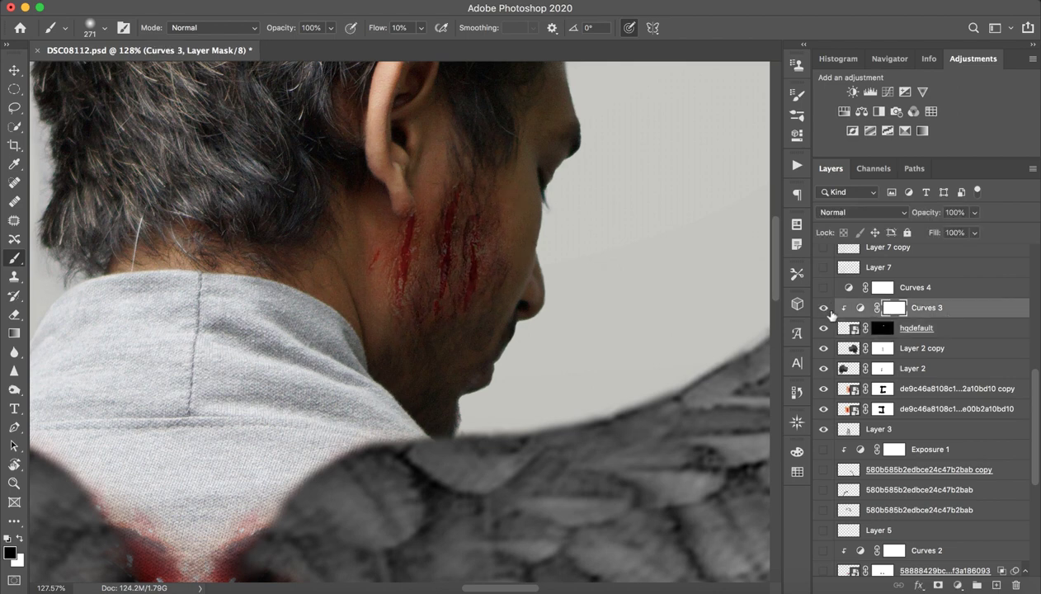
double_click(861, 307)
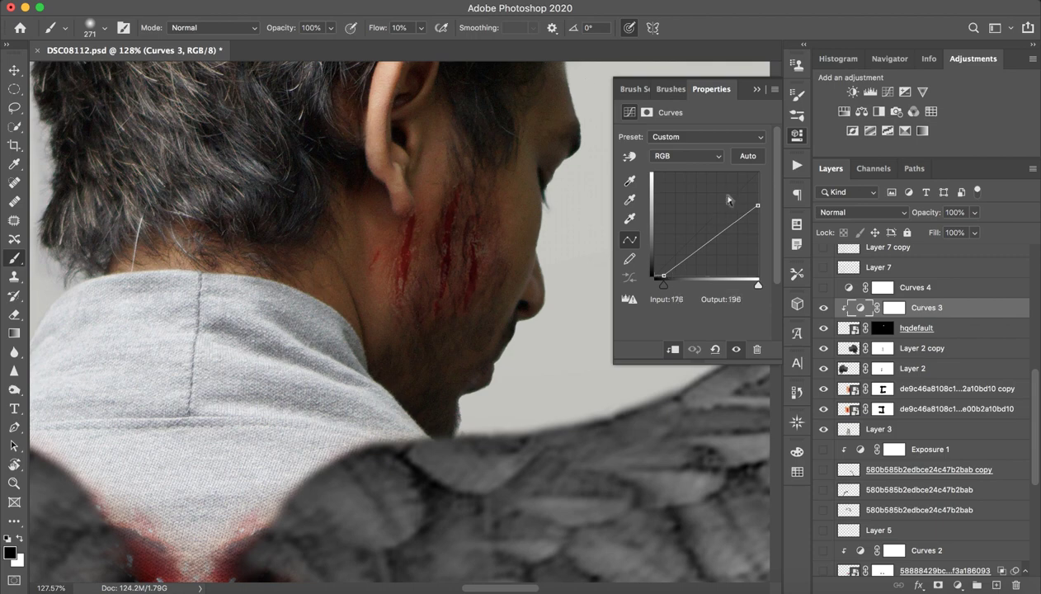
left_click(757, 91)
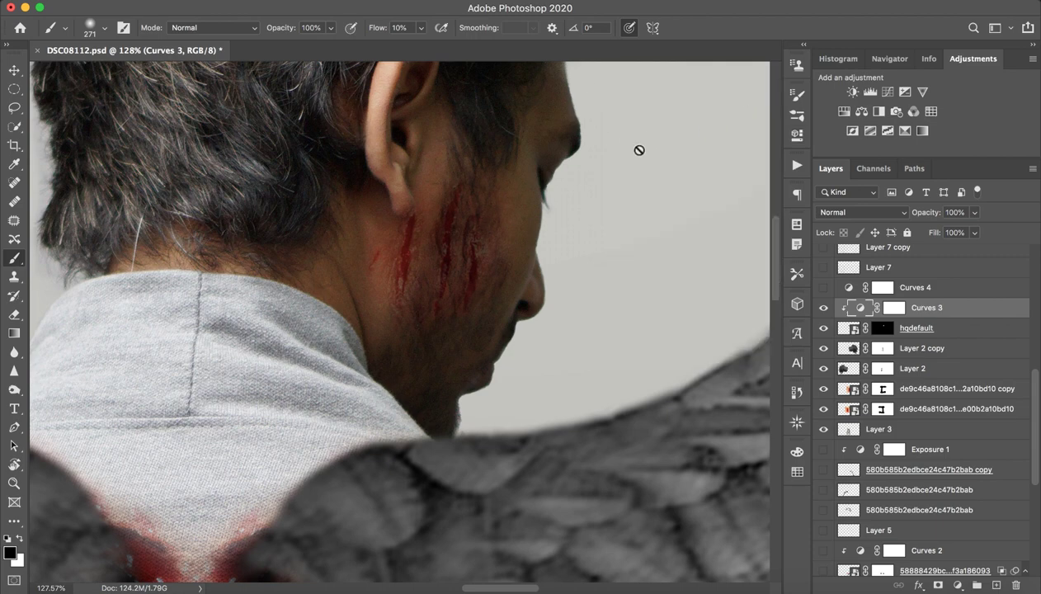
Toggle Curves 3 off and on to compare the scratches, then check the effect in the whole picture
left_click(823, 308)
left_click(823, 308)
key("z")
left_click_drag(521, 297, 420, 310)
key("b")
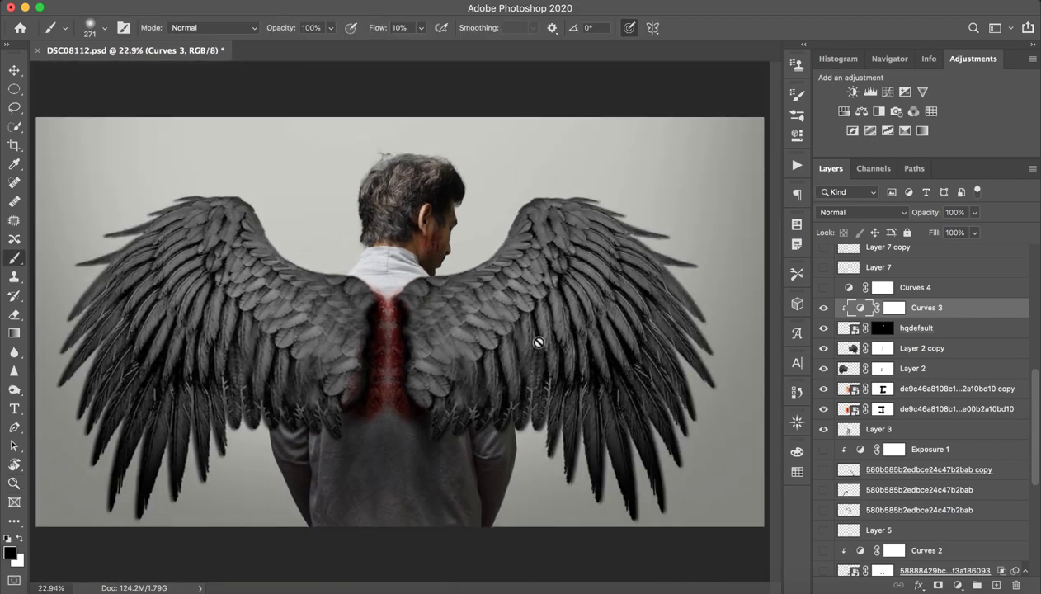
key("z")
mouse_move(609, 345)
left_mouse_down()
mouse_move(595, 345)
mouse_move(623, 347)
left_mouse_up()
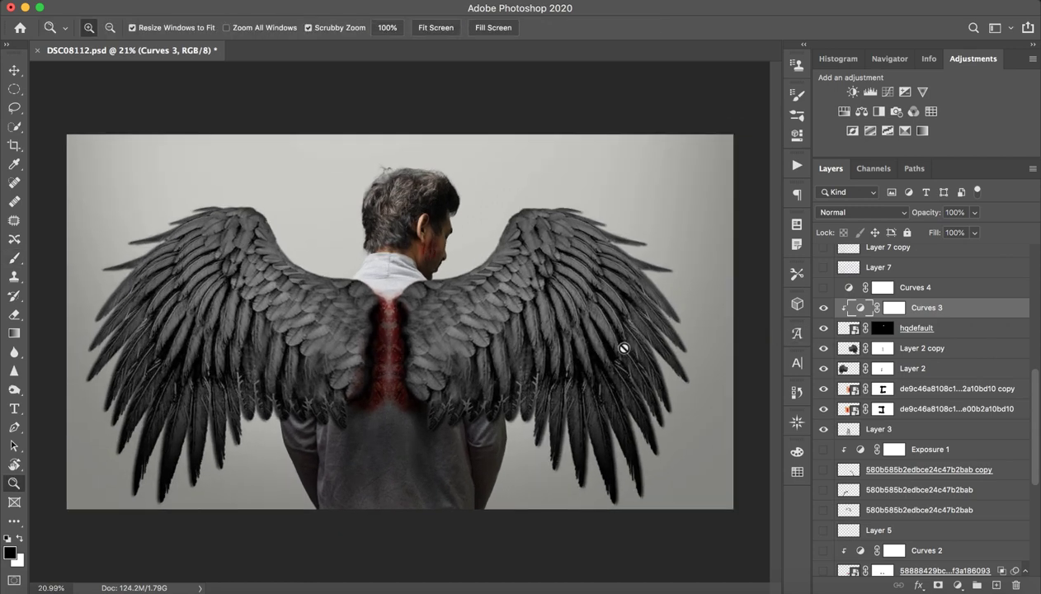
key("b")
Show Curves 4 to darken the whole picture, compare it on and off, and inspect its curve
scroll(961, 485, "down", 5)
scroll(962, 486, "down", 5)
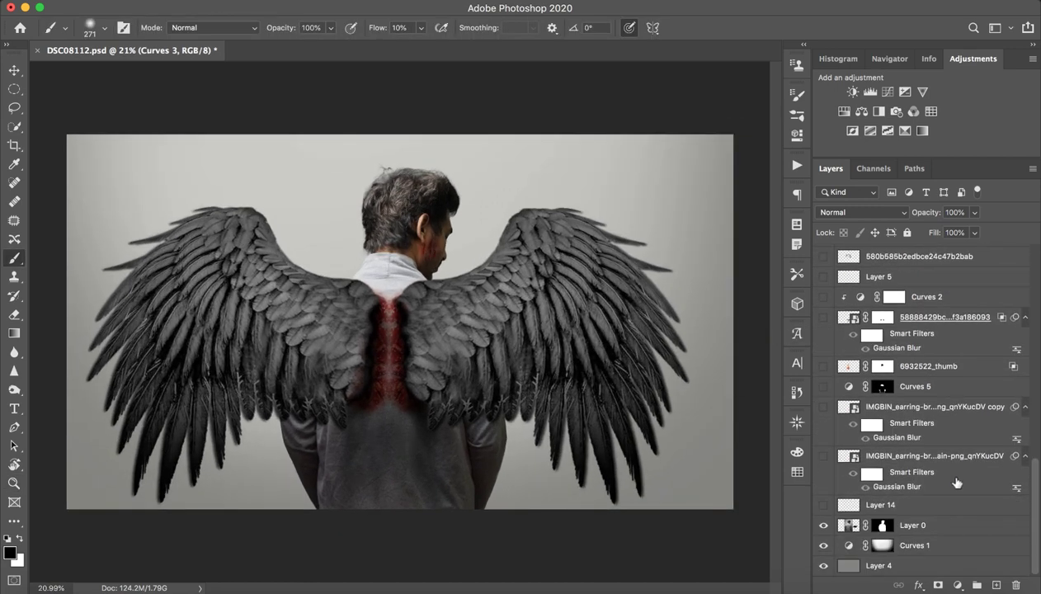
scroll(957, 483, "up", 10)
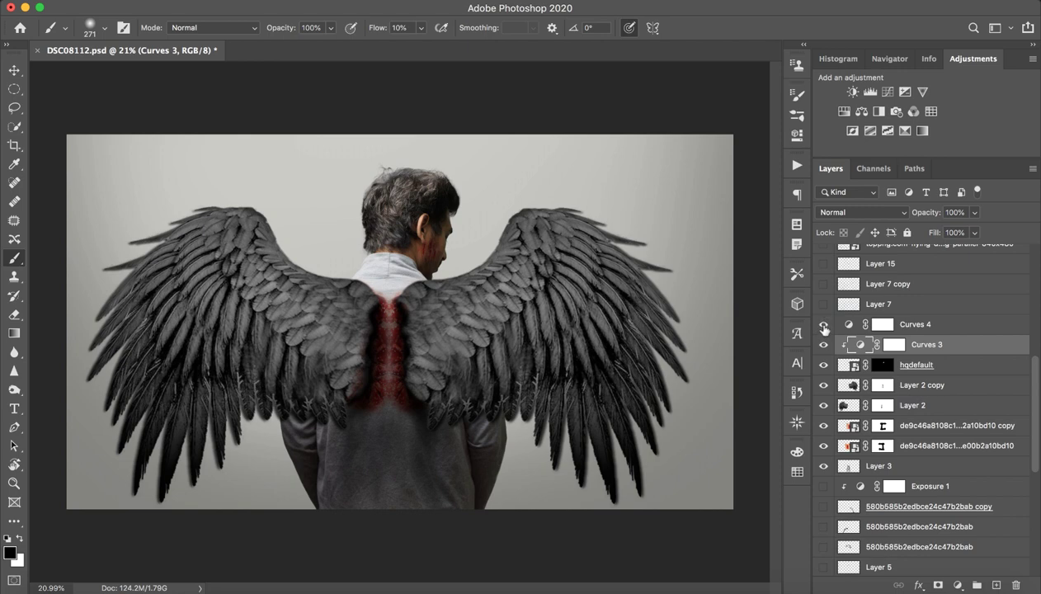
left_click(824, 325)
left_click(824, 326)
left_click(824, 326)
left_click(825, 327)
left_click(823, 325)
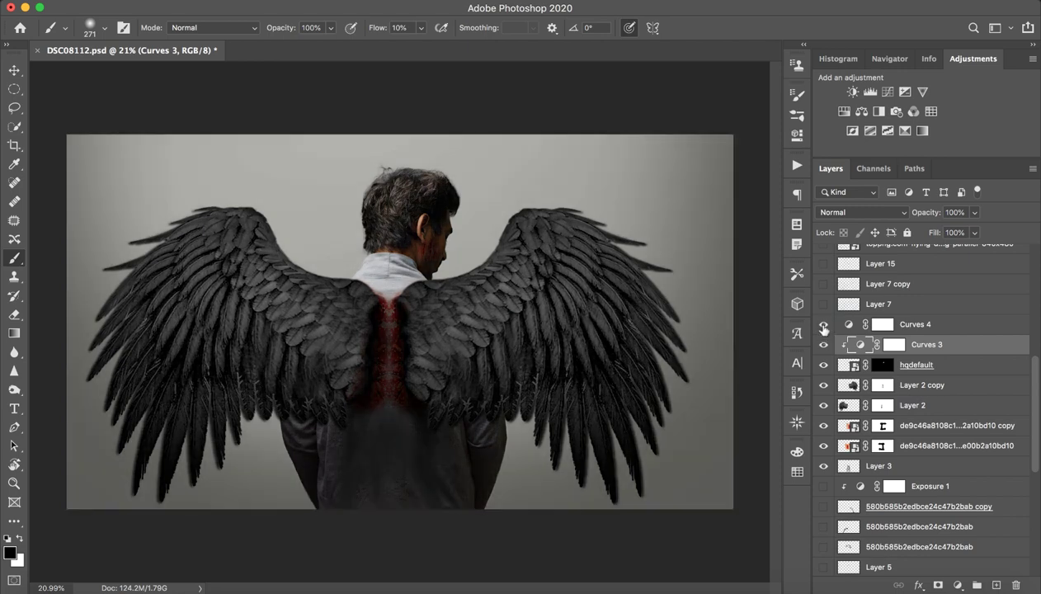
double_click(849, 325)
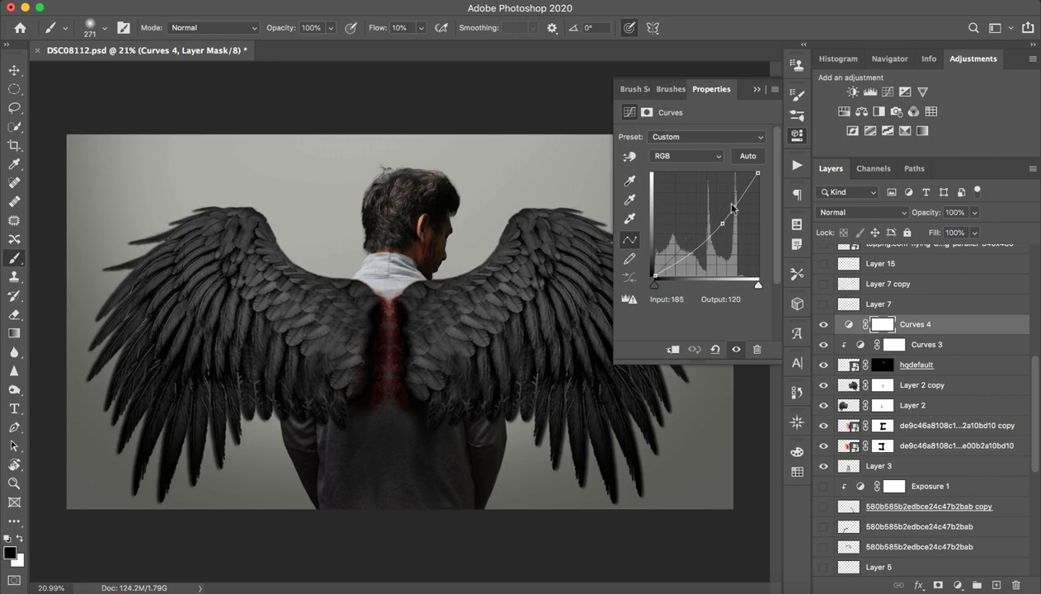
left_click(754, 93)
Show the chain layer 580b585b2edbce24c47b2bab copy with Exposure 1, briefly hiding each wing to examine the chain
scroll(836, 412, "down", 5)
left_click(823, 376)
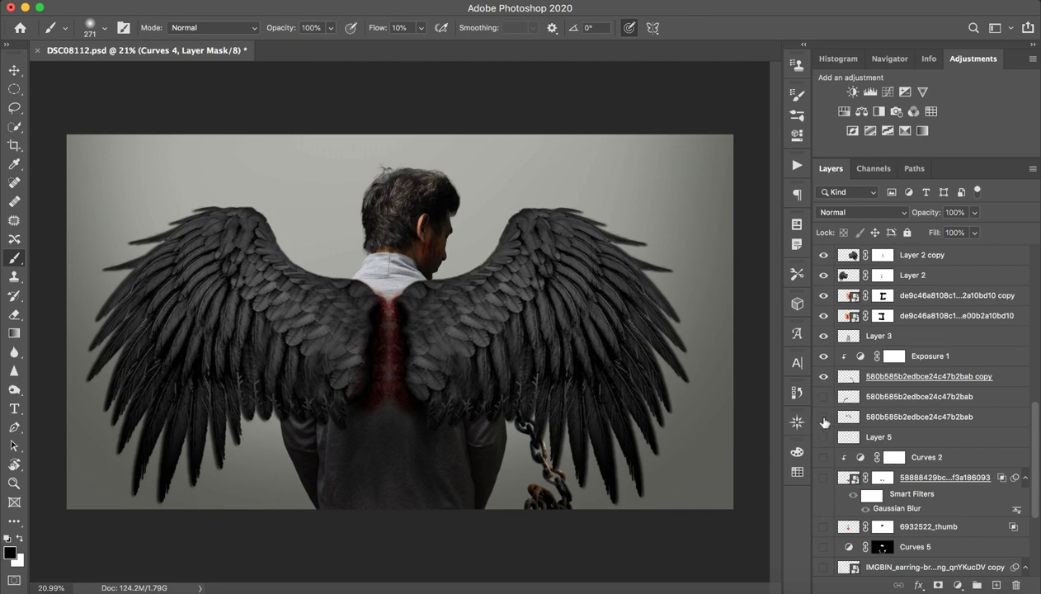
left_click(824, 276)
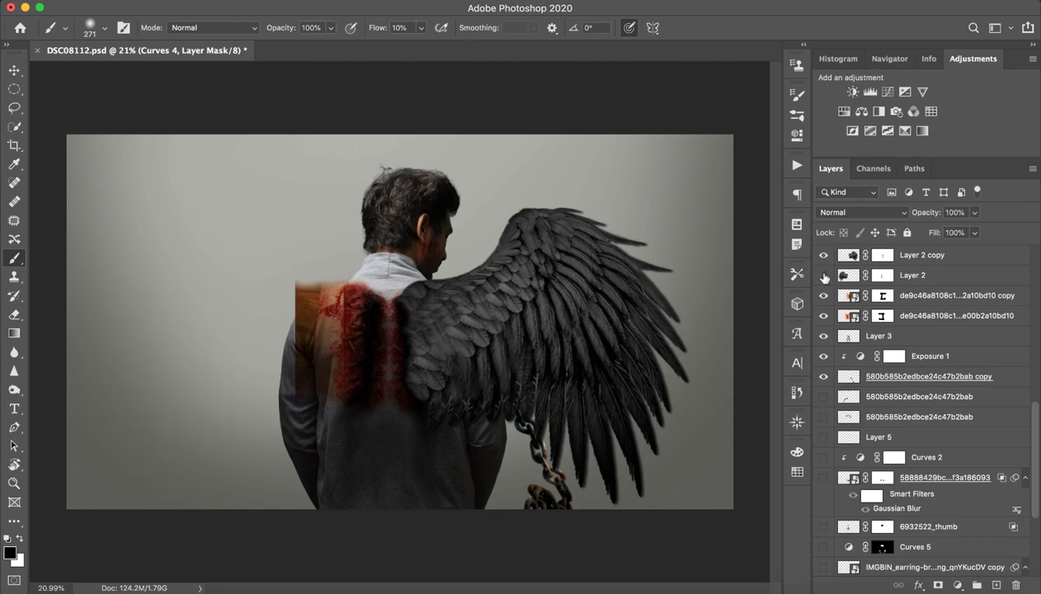
left_click(824, 276)
left_click(824, 255)
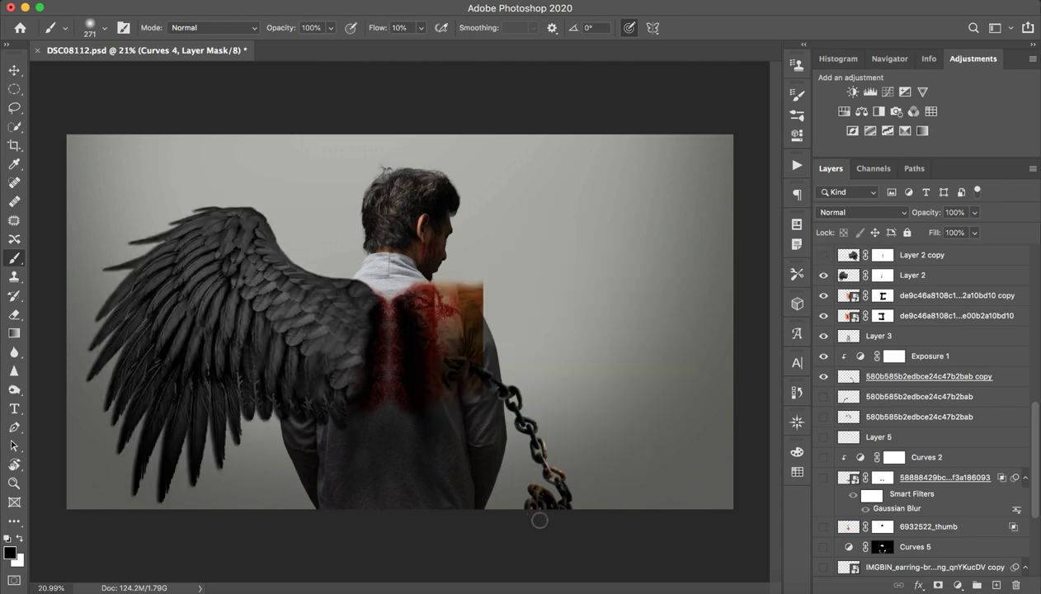
left_click(823, 255)
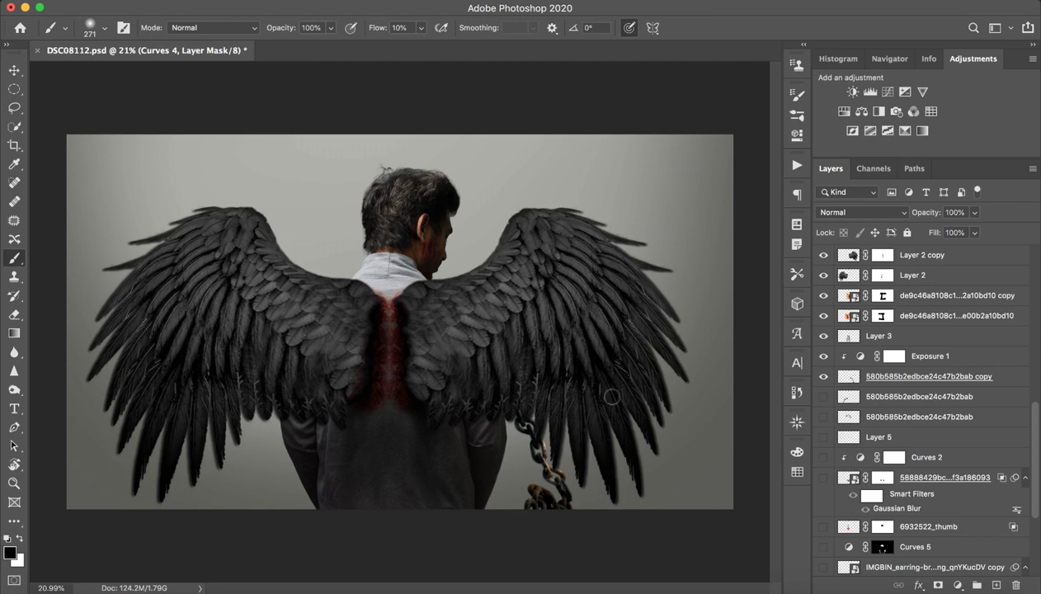
Show the two remaining 580b585b2edbce24c47b2bab chain layers, briefly hiding the wings and wound layers to examine the chain pieces
left_click(823, 396)
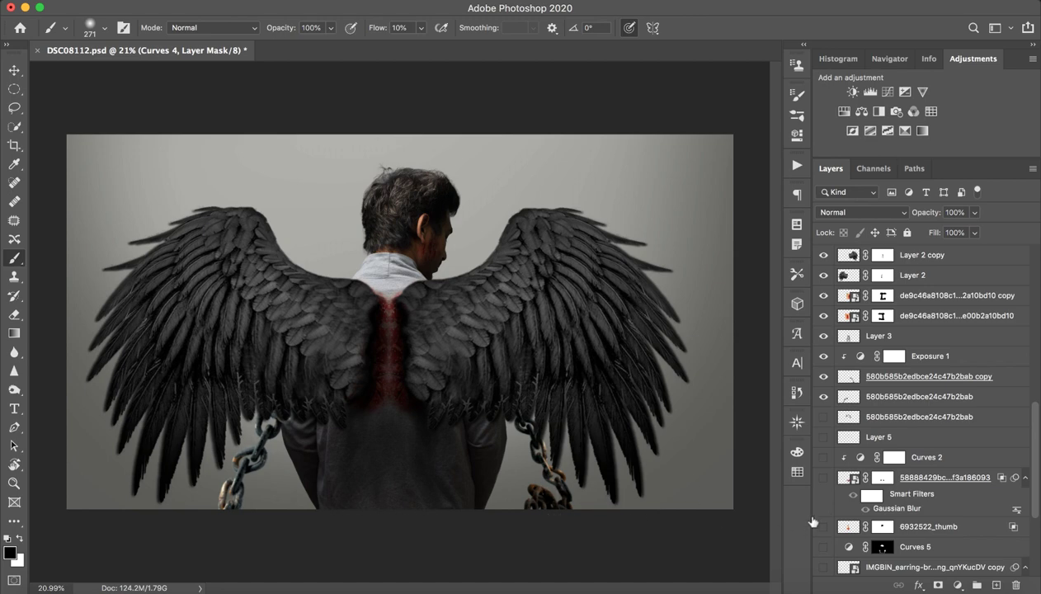
left_click(824, 417)
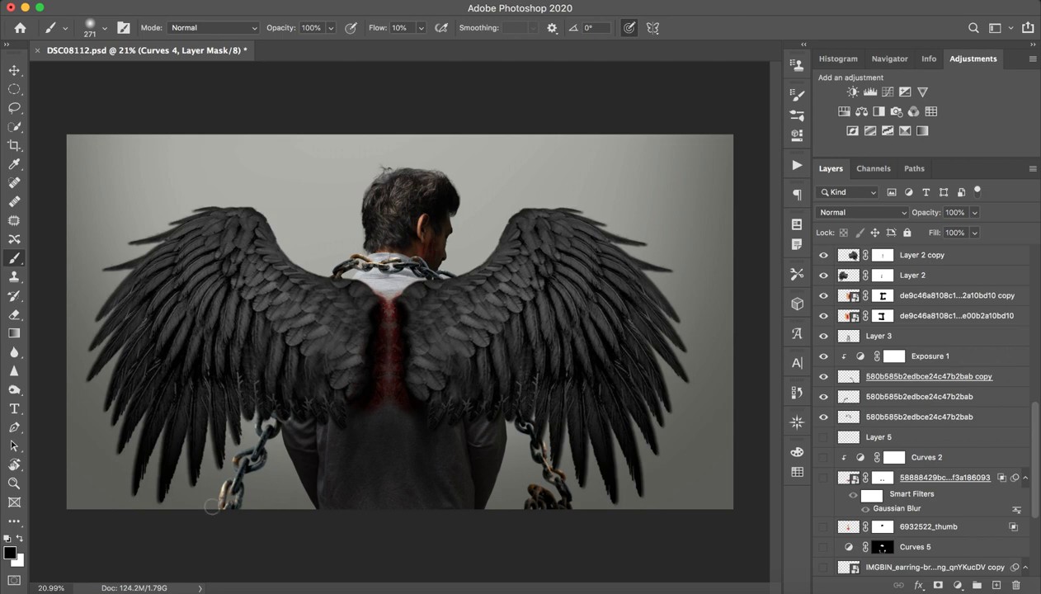
left_click_drag(823, 255, 823, 285)
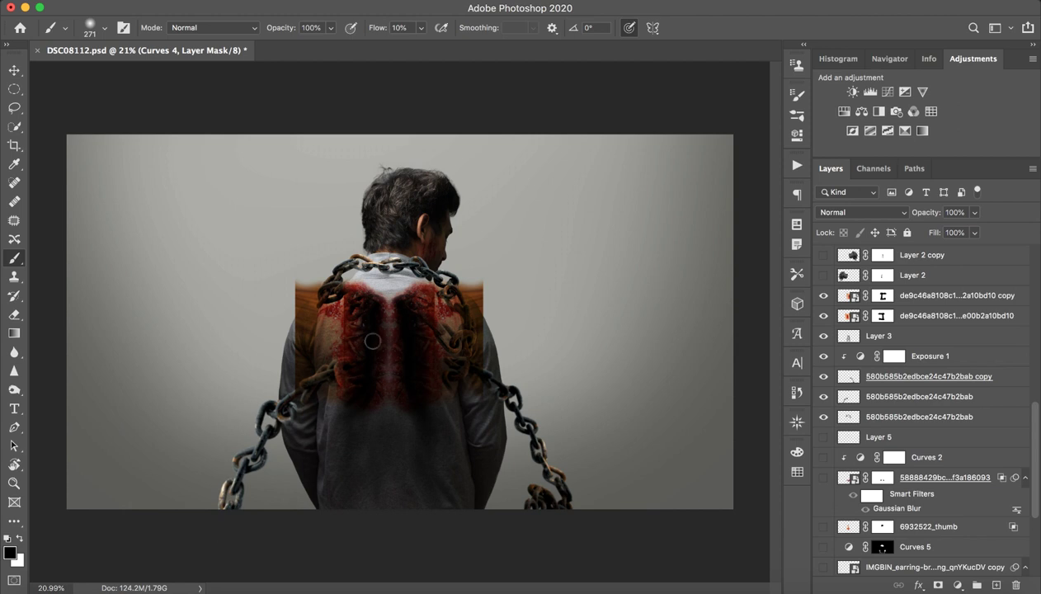
left_click_drag(824, 295, 824, 316)
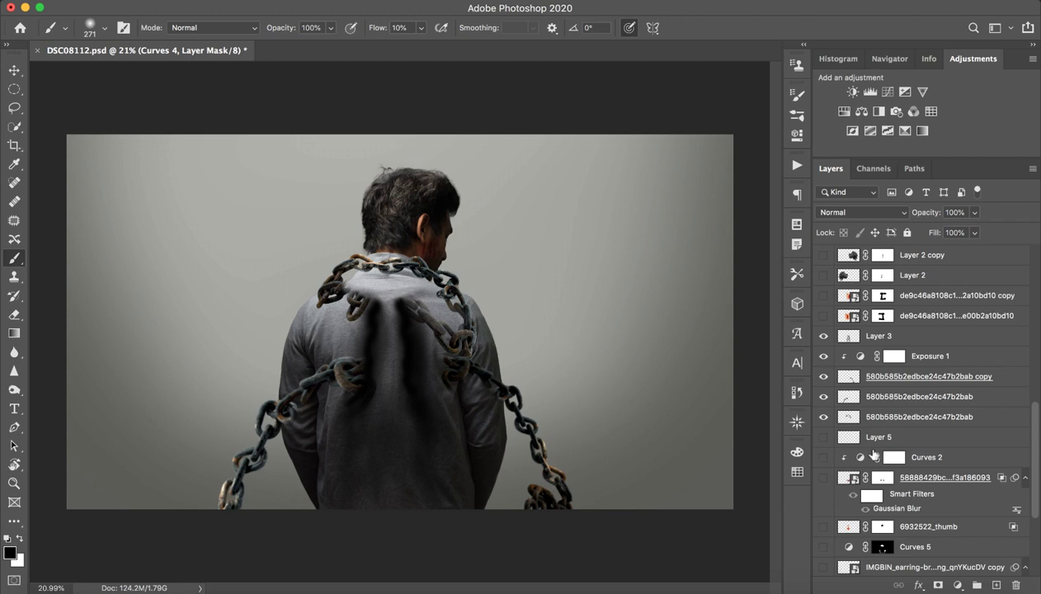
left_click(885, 421)
left_click(878, 398)
left_click(879, 378)
left_click(878, 399)
left_click(885, 419)
left_click_drag(825, 307, 822, 254)
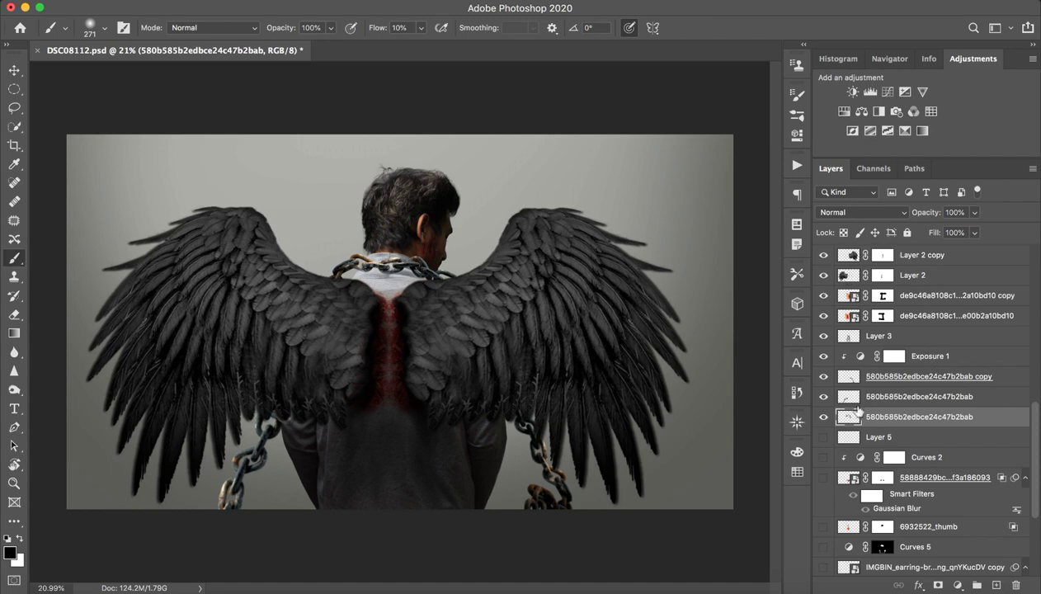
Toggle Layer 5 off and on up close to compare the shadow beneath the neck chain
left_click(822, 438)
left_click(823, 435)
left_click(823, 436)
left_click(822, 436)
key("z")
left_click_drag(371, 257, 646, 347)
left_click(824, 437)
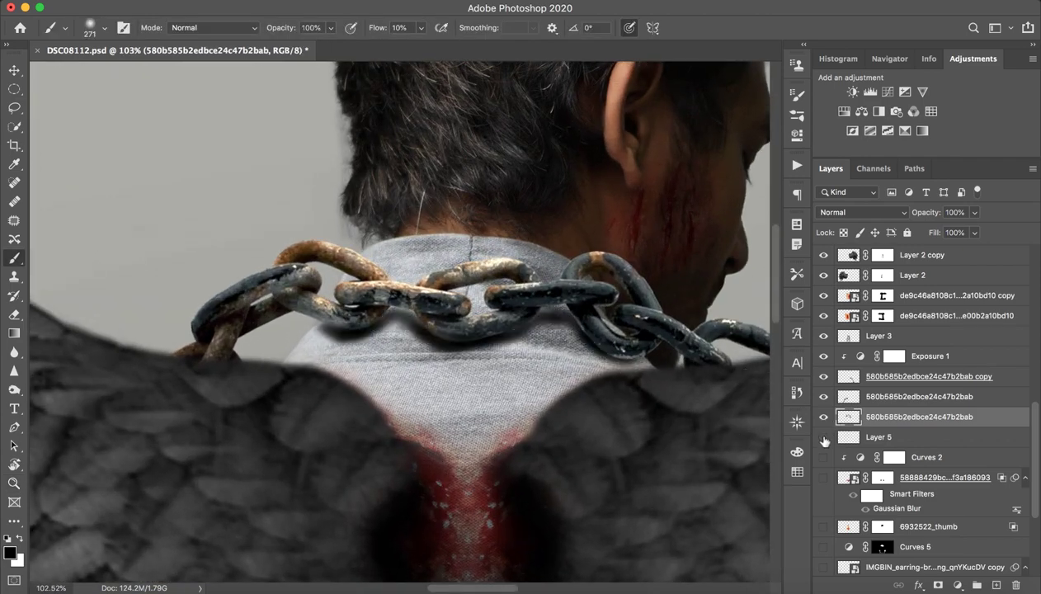
left_click(824, 438)
left_click(823, 438)
left_click(823, 440)
left_click(824, 441)
left_click(824, 418)
left_click(823, 418)
left_click(824, 438)
left_click(824, 438)
left_click(825, 438)
left_click(825, 438)
left_click(825, 439)
Try painting soft black shadows under the neck chain links on a new layer above Layer 5
left_click(835, 438)
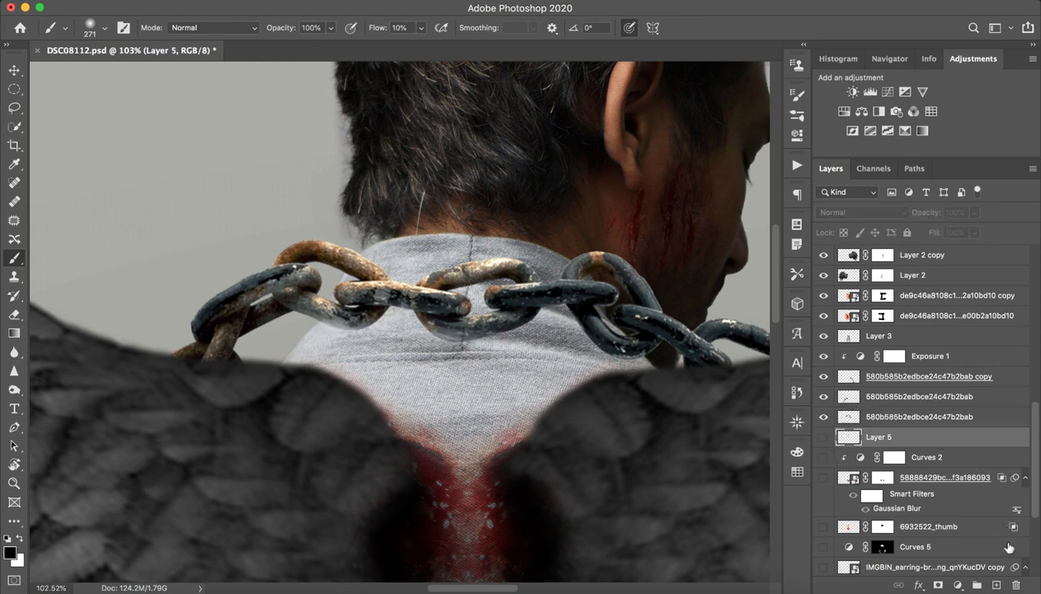
left_click(997, 585)
mouse_move(374, 302)
left_mouse_down()
mouse_move(282, 302)
mouse_move(362, 322)
mouse_move(324, 328)
mouse_move(381, 307)
mouse_move(321, 323)
mouse_move(368, 320)
mouse_move(350, 323)
left_mouse_up()
mouse_move(421, 327)
left_mouse_down()
mouse_move(469, 334)
mouse_move(410, 318)
mouse_move(439, 335)
left_mouse_up()
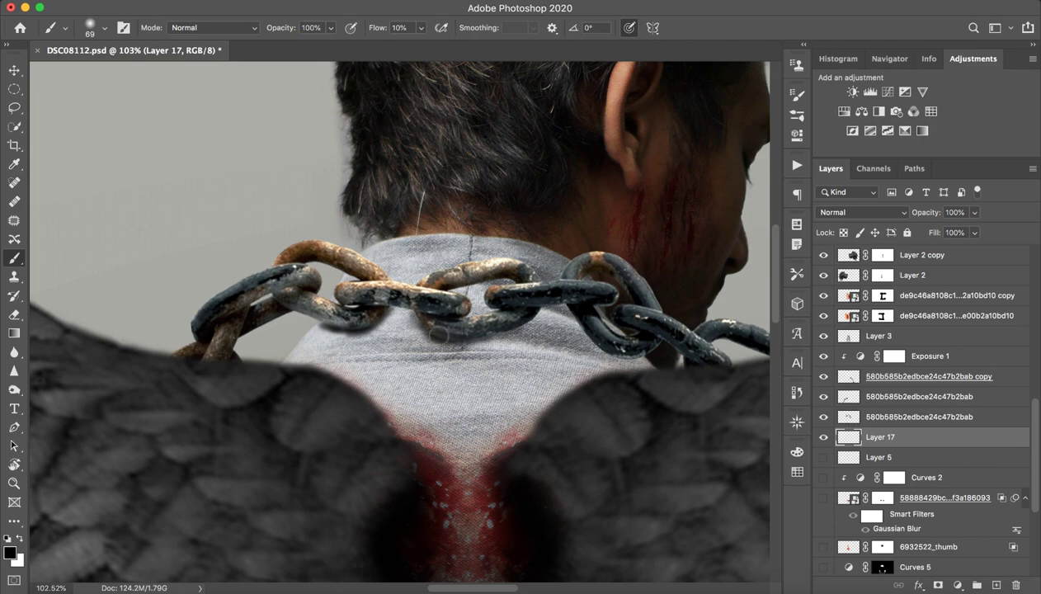
left_click(473, 353, "alt")
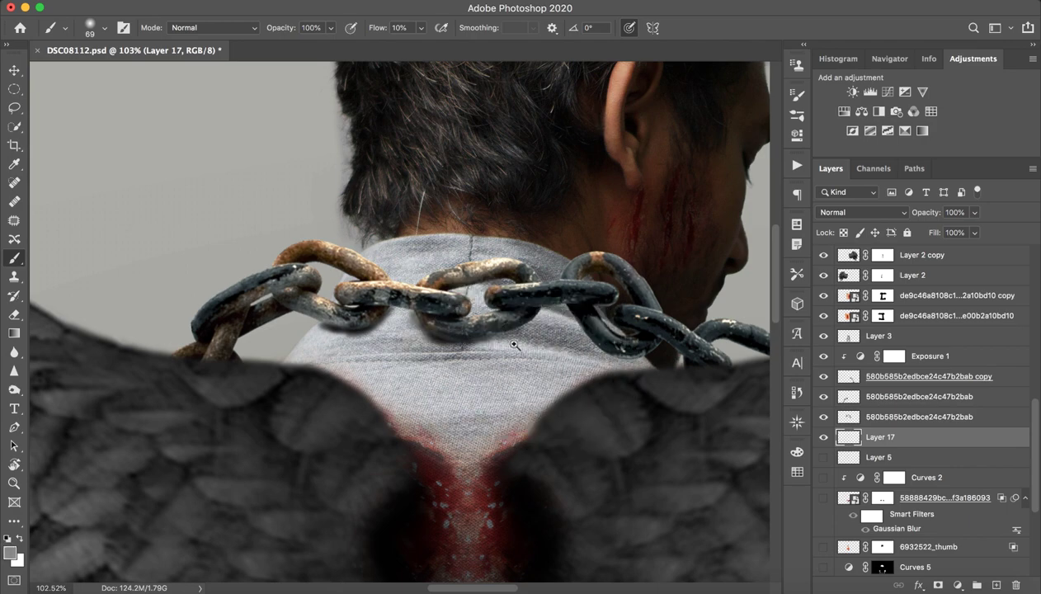
left_click_drag(515, 345, 446, 345)
left_click_drag(520, 345, 596, 345)
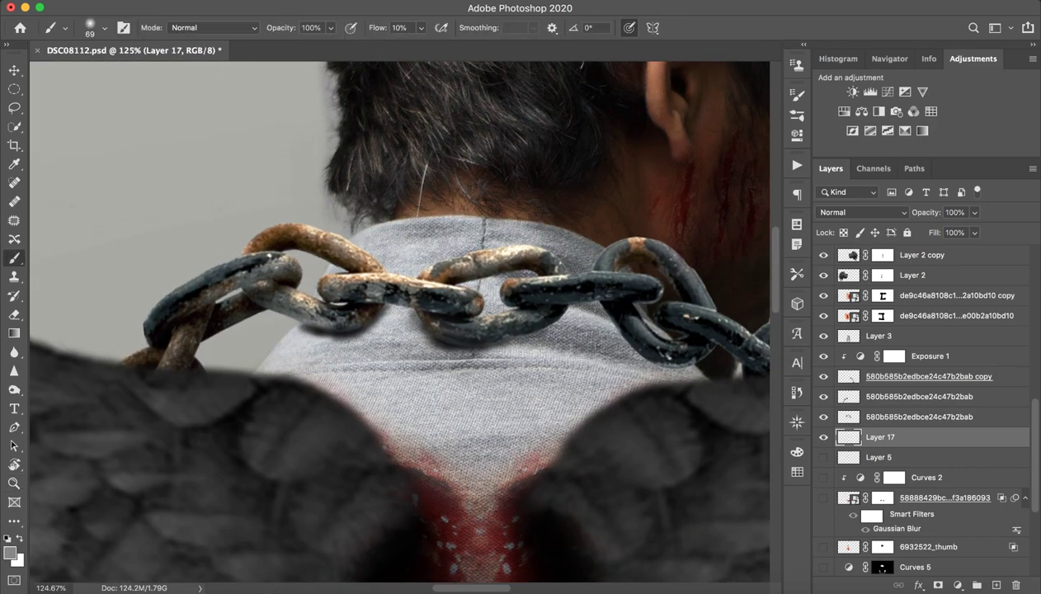
Try a Drop Shadow layer style on the neck chain layer
double_click(998, 417)
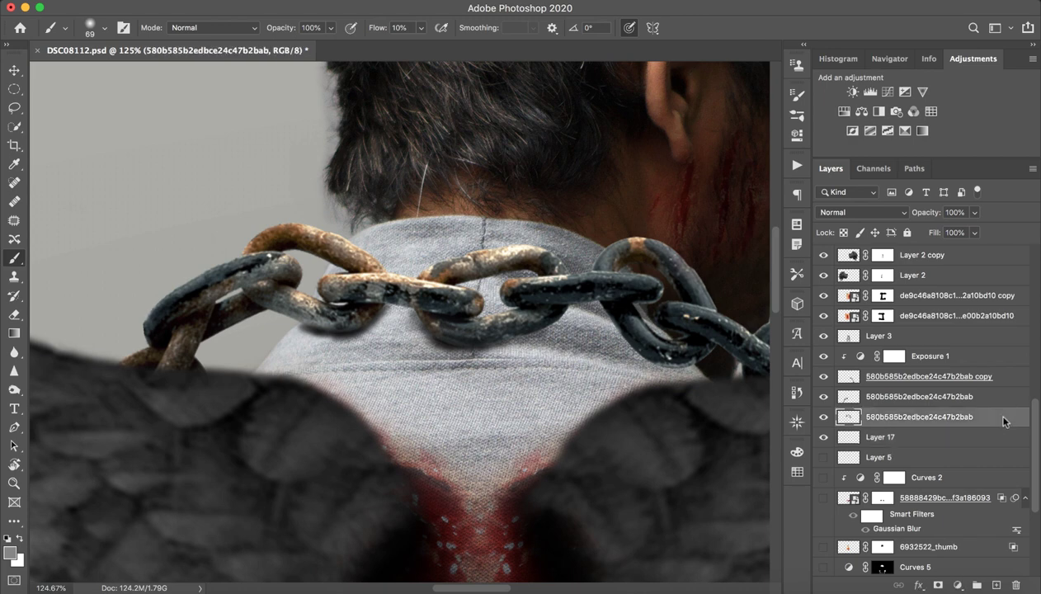
left_click(387, 329)
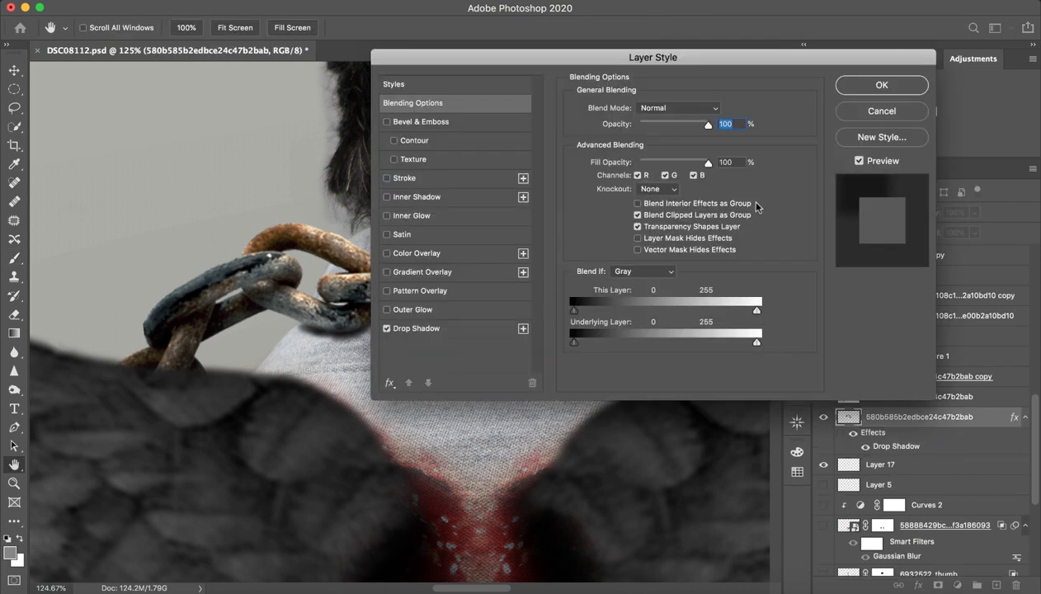
left_click(869, 111)
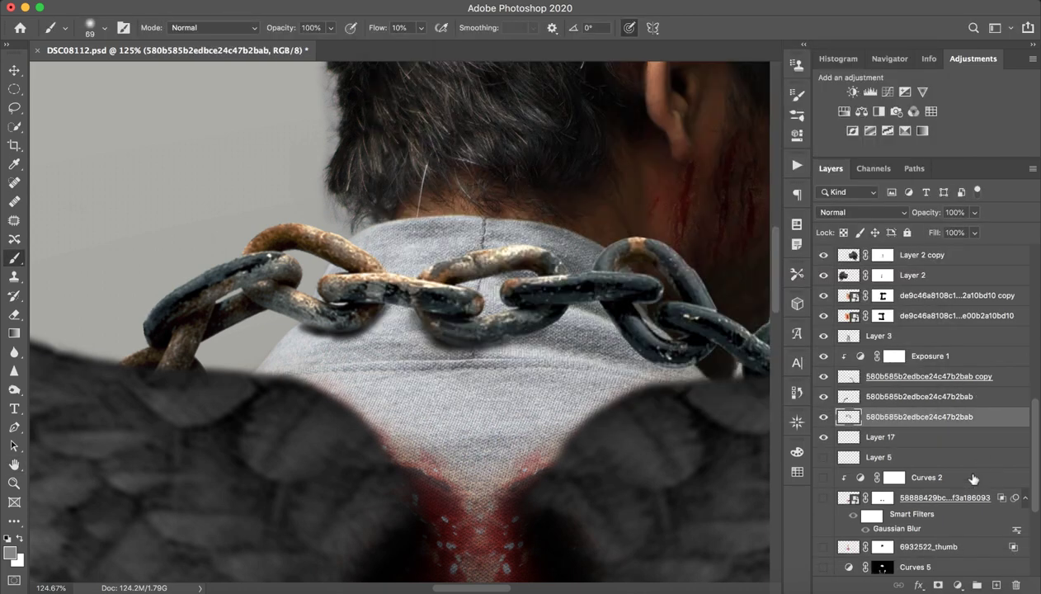
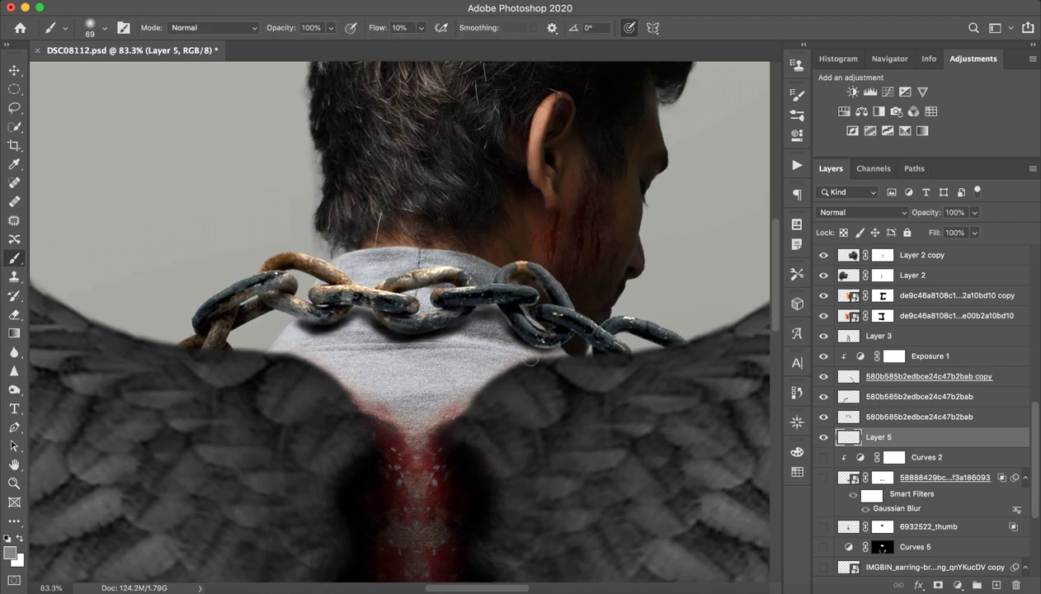
Reset the colours to default black and white, and toggle Layer 5 to compare the neck chain with and without its shadow
key("d")
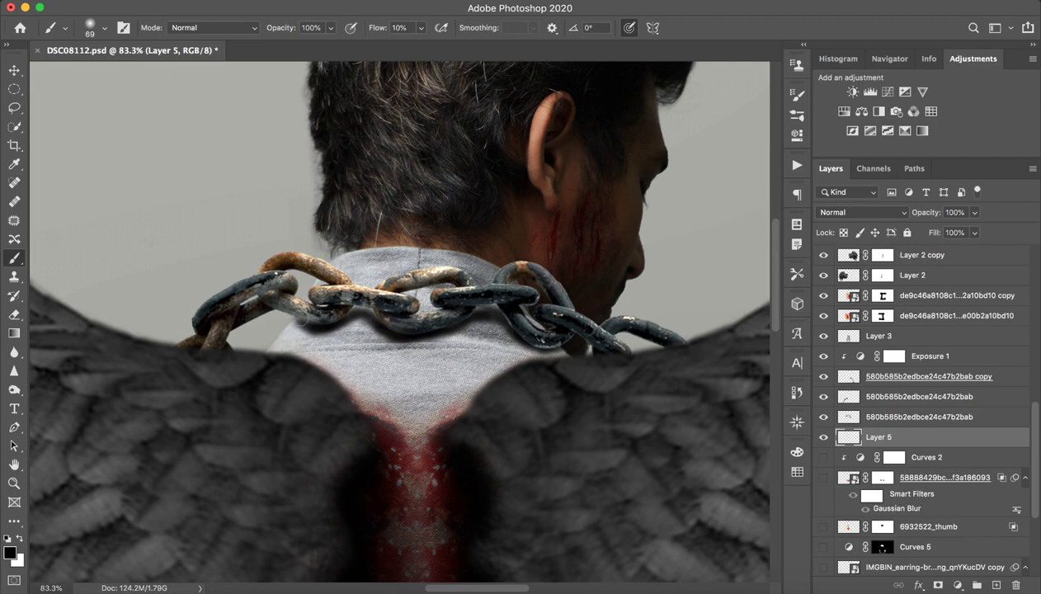
key("z")
left_click_drag(514, 339, 465, 361)
key("z")
scroll(508, 377, "up", 4)
key("b")
left_click(824, 437)
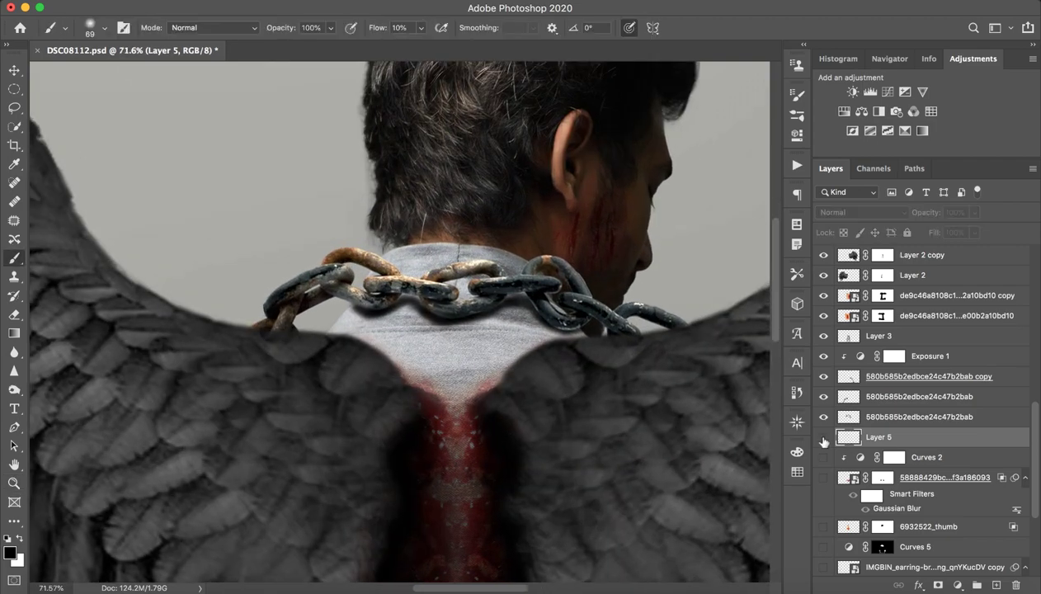
left_click(824, 439)
left_click(825, 441)
left_click(824, 444)
left_click(825, 446)
left_click(824, 442)
left_click(824, 441)
left_click(824, 443)
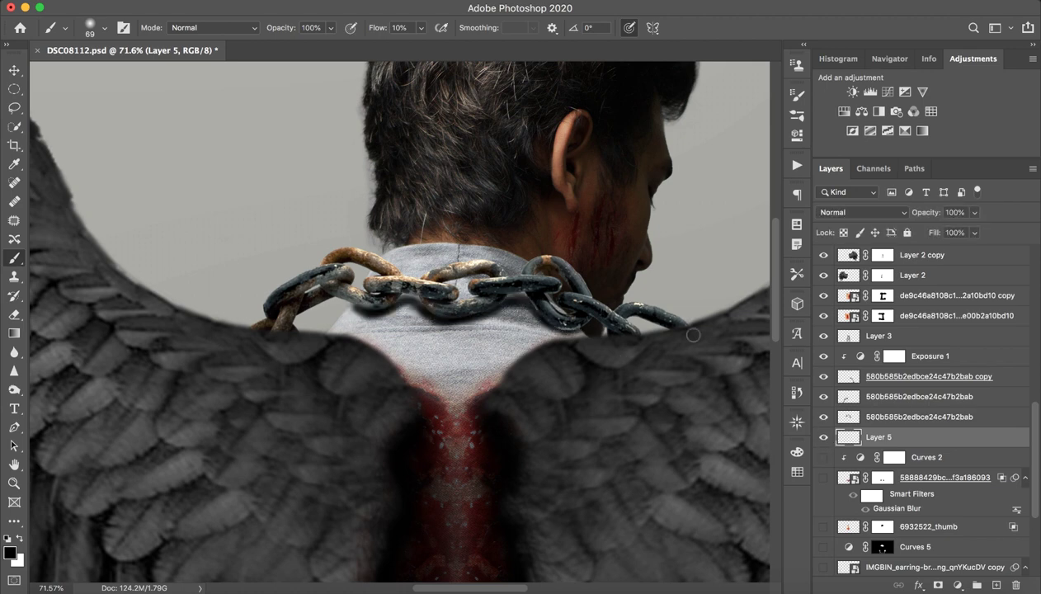
Examine the neck chain's painted shadow up close and in the whole picture
key("z")
left_click_drag(583, 296, 504, 301)
key("b")
left_click_drag(600, 341, 499, 321)
key("z")
left_click_drag(410, 311, 395, 312)
key("b")
key("ctrl+space")
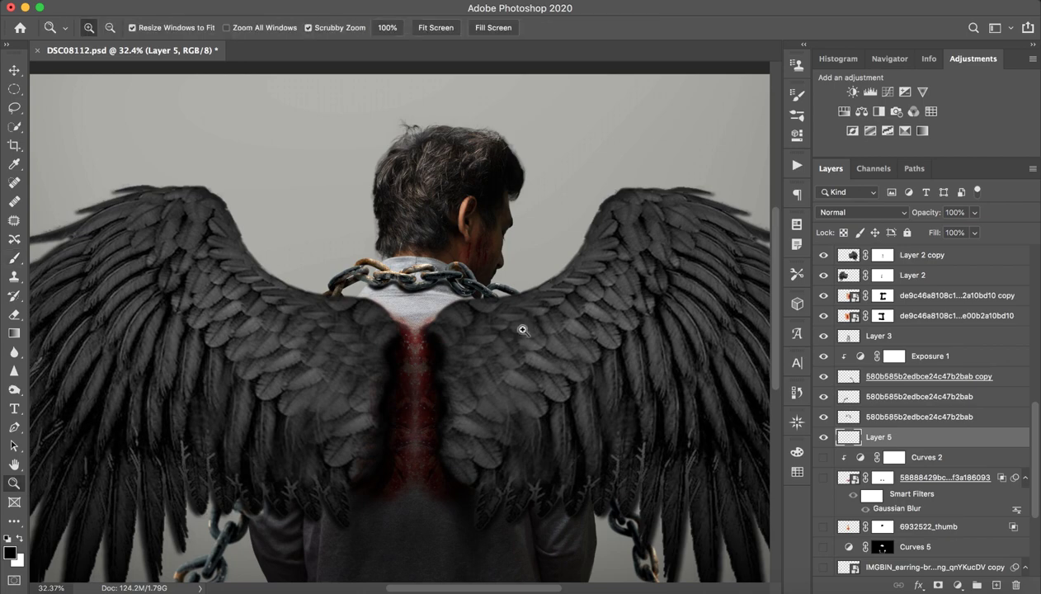
left_click_drag(529, 330, 530, 332)
key("space")
left_click_drag(507, 414, 565, 293)
key("super+space")
key("space")
left_click_drag(615, 260, 525, 300)
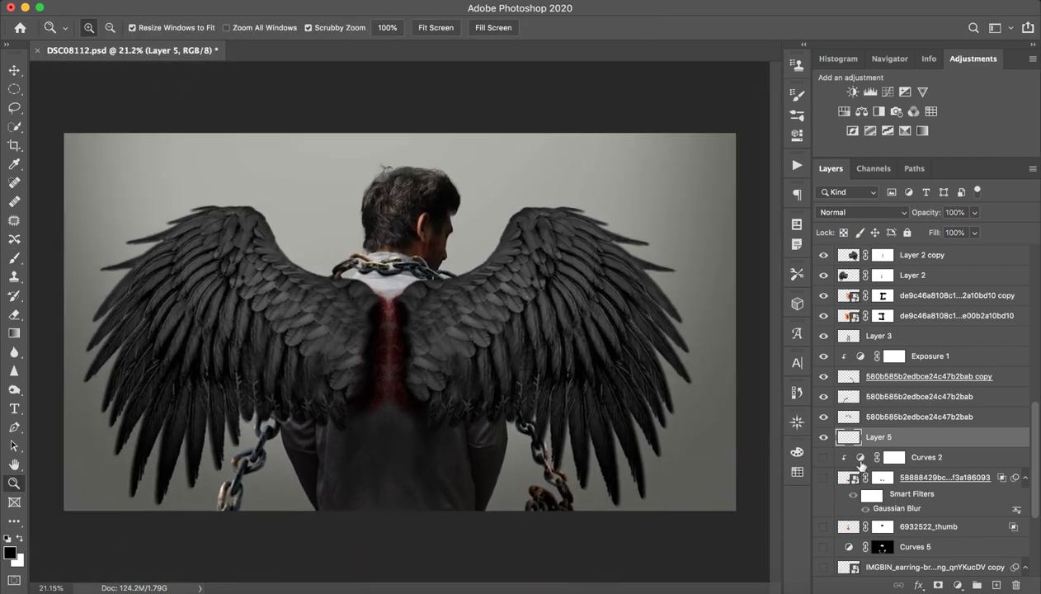
Show the blood drip layer 58888429bc...f3a186093 on the lower back of the shirt, toggling it to compare
left_click(824, 460)
left_click_drag(339, 422, 499, 411)
key("space")
left_click(822, 479)
left_click(823, 478)
left_click(822, 480)
left_click(822, 481)
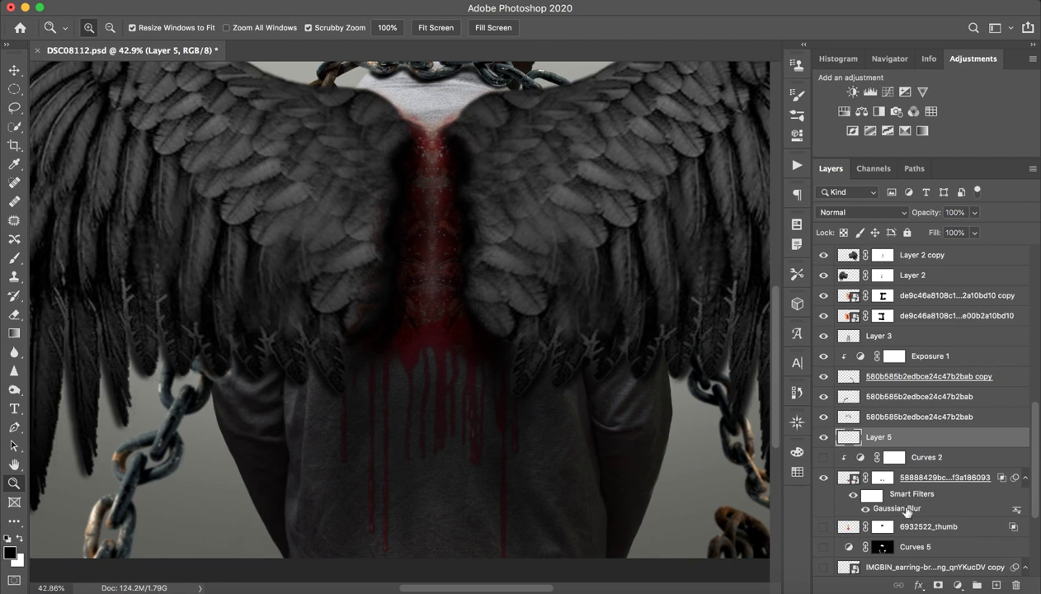
Rename the blood drip layer 58888429bc...f3a186093 as blood
left_click(973, 496)
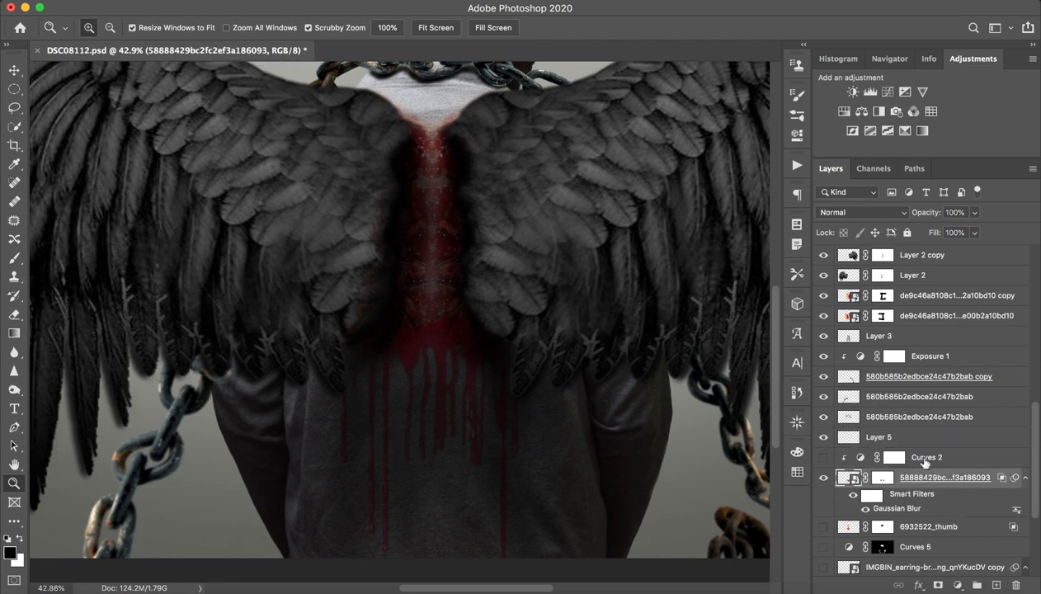
double_click(977, 486)
type("blood")
key("Return")
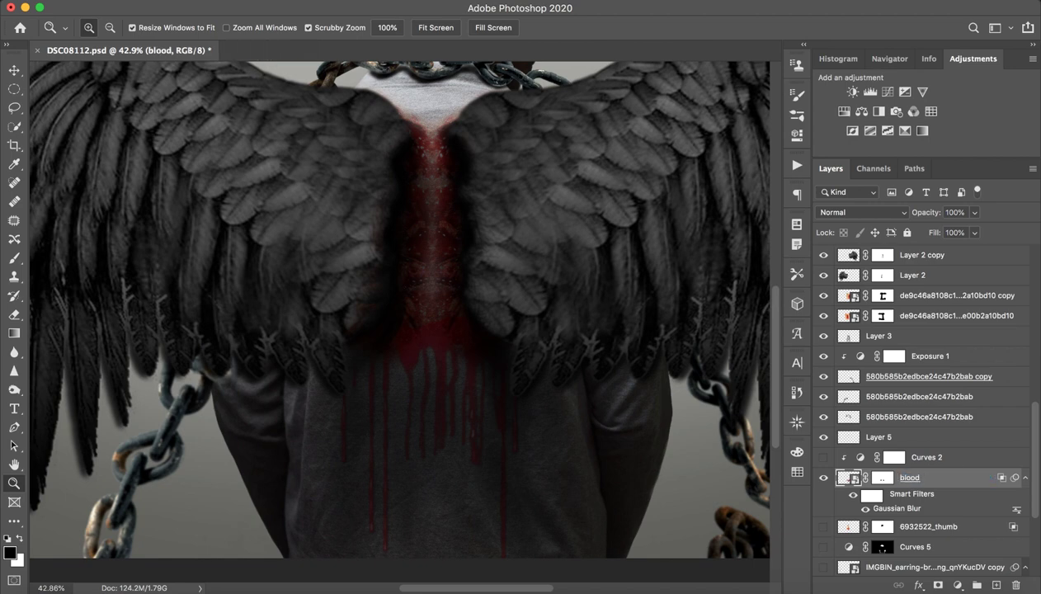
Try setting the This Layer black point to 0 in the blood layer's Blend If options to compare the blending
double_click(977, 485)
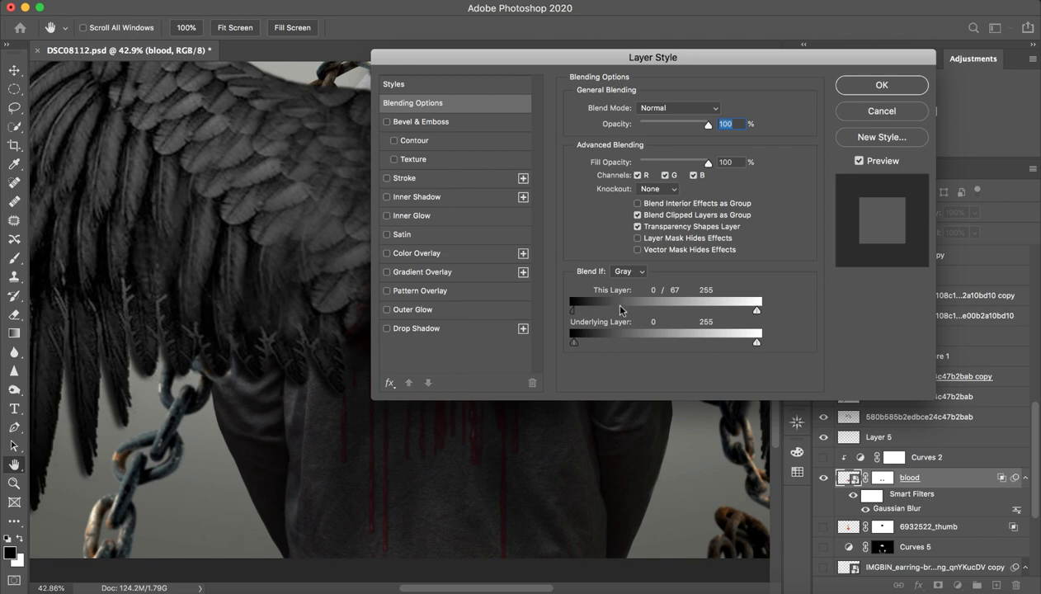
left_click_drag(599, 310, 538, 295)
left_click_drag(552, 59, 713, 21)
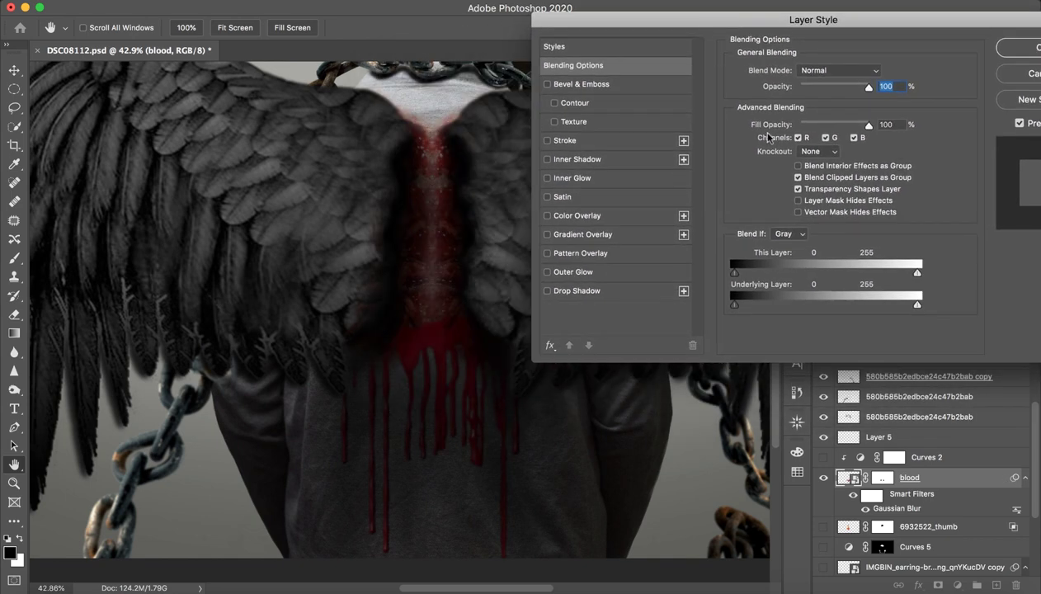
key("super+z")
key("super+z")
key("super+z")
key("super+z")
left_click(1017, 74)
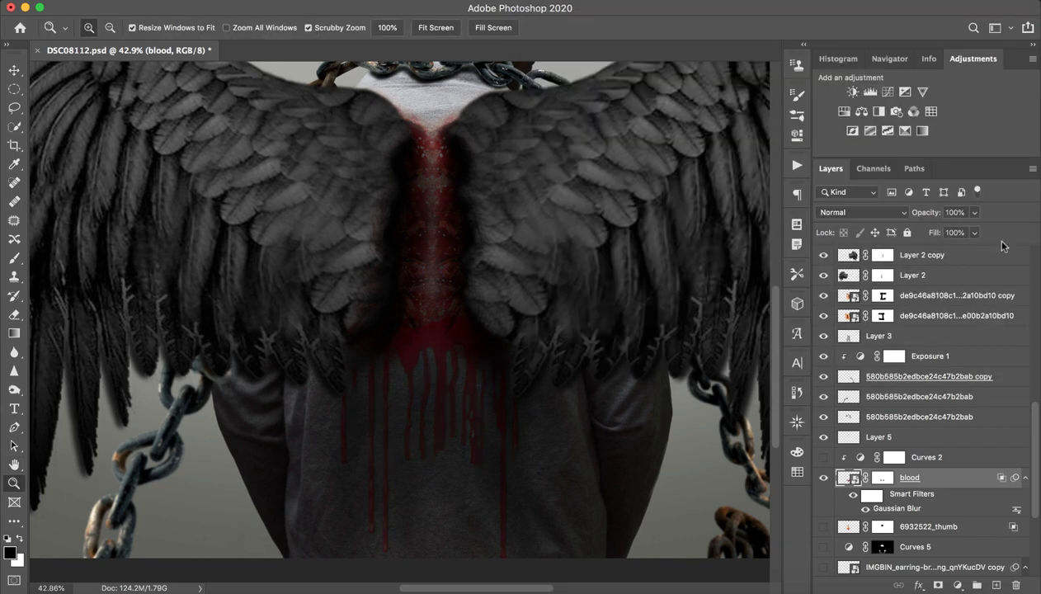
Inspect the blood layer's Gaussian Blur smart filter settings and look at the softened drips up close
double_click(925, 508)
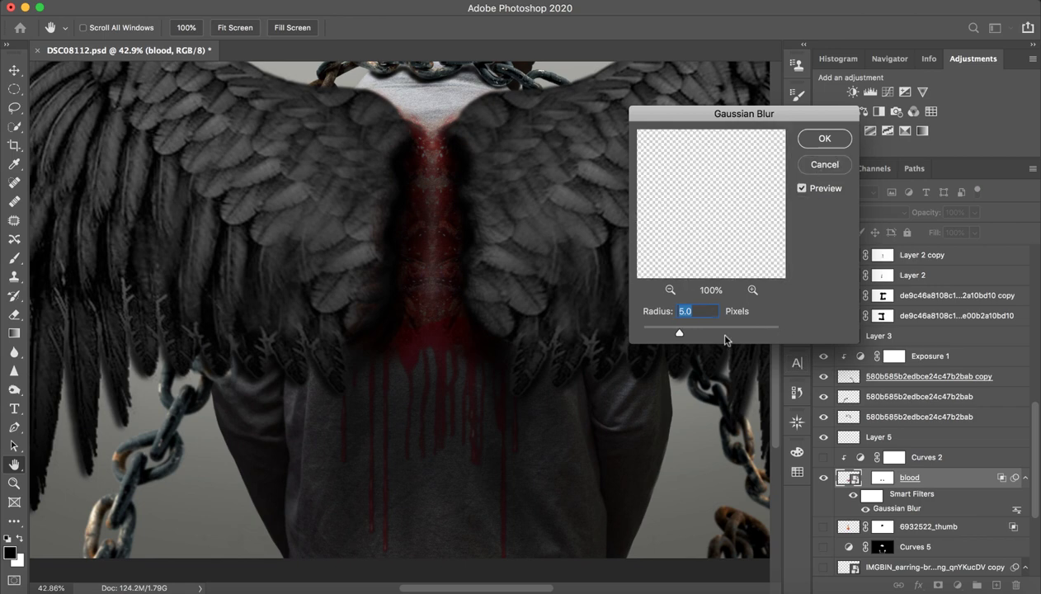
key("Return")
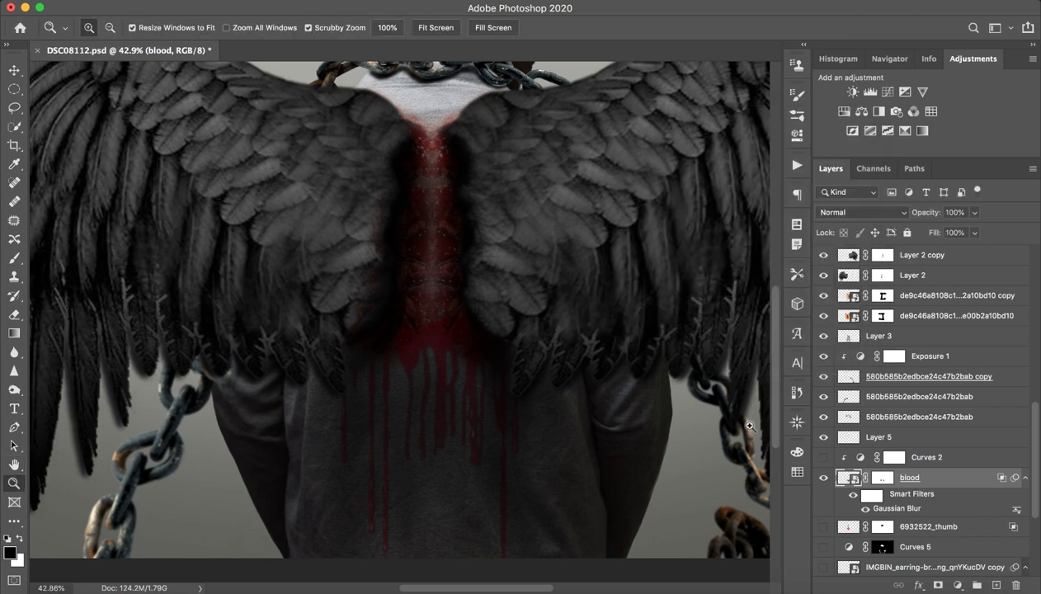
left_click_drag(537, 376, 544, 344)
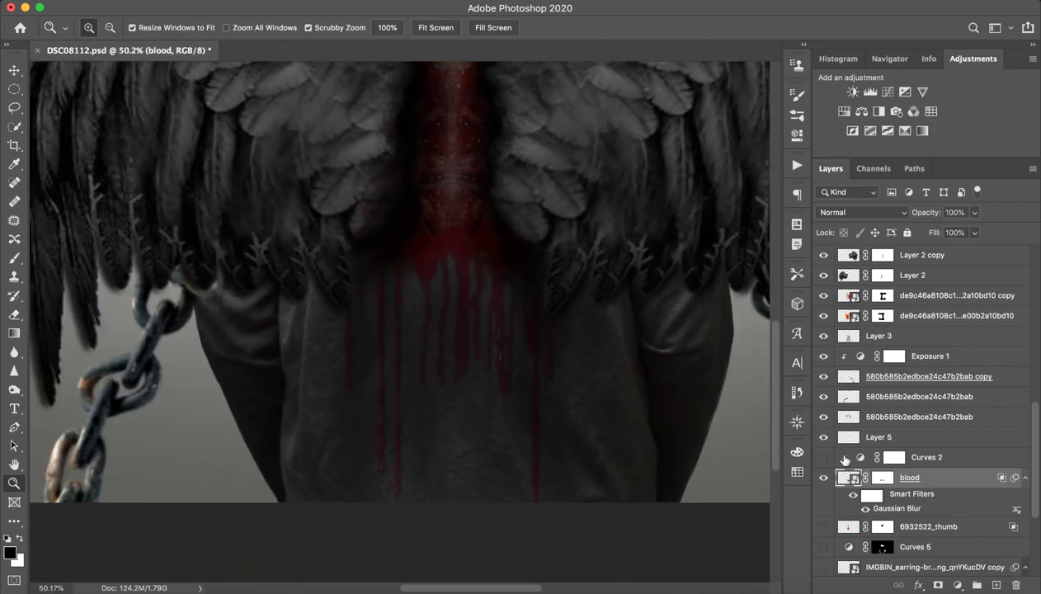
Show the clipped Curves 2 layer to darken the blood, inspect its curve, and check the whole picture
left_click(940, 458)
left_click(824, 457)
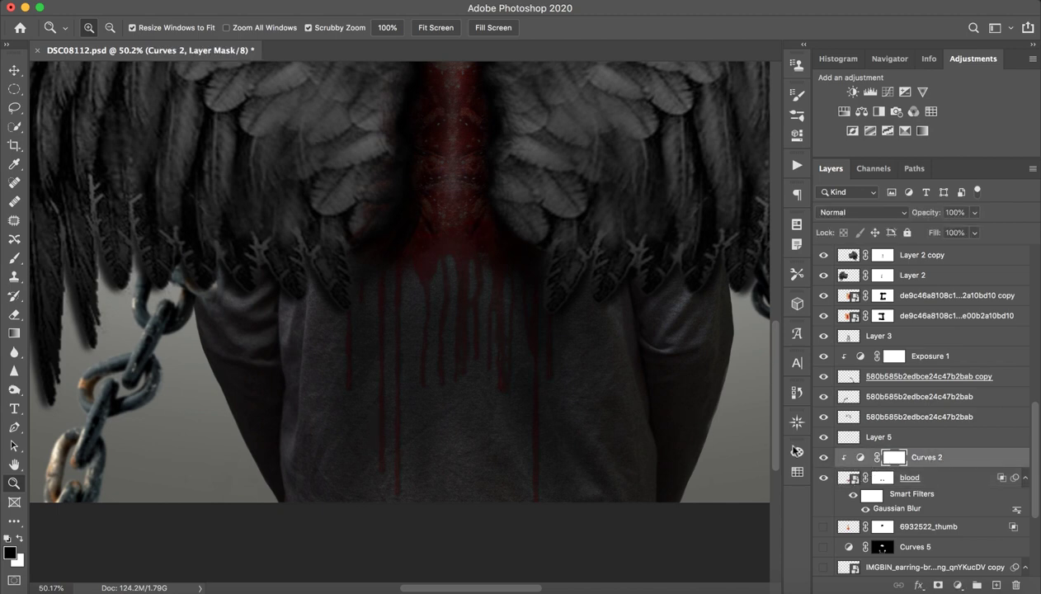
double_click(860, 457)
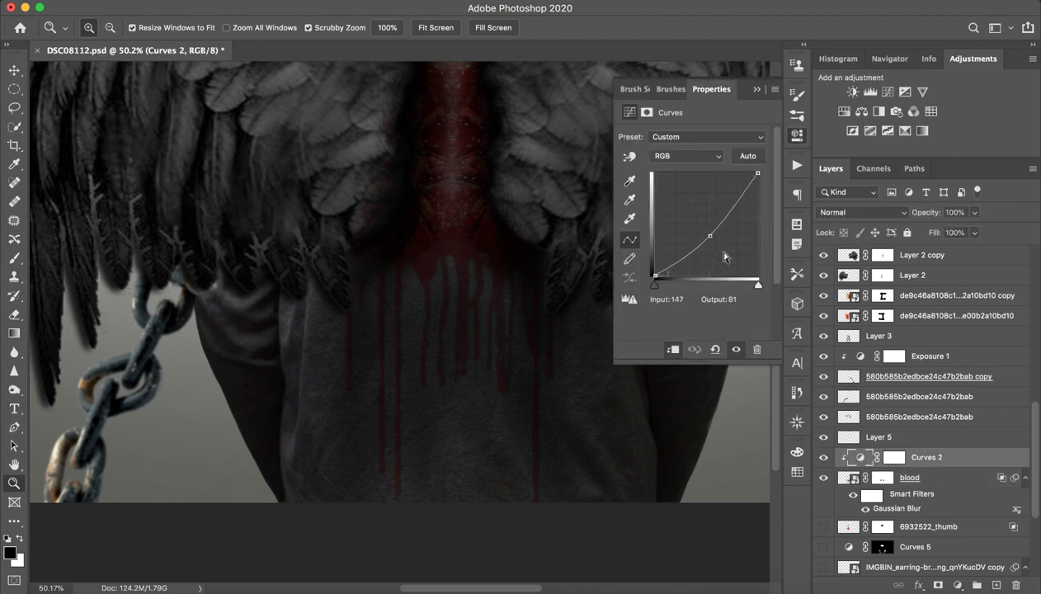
left_click(752, 89)
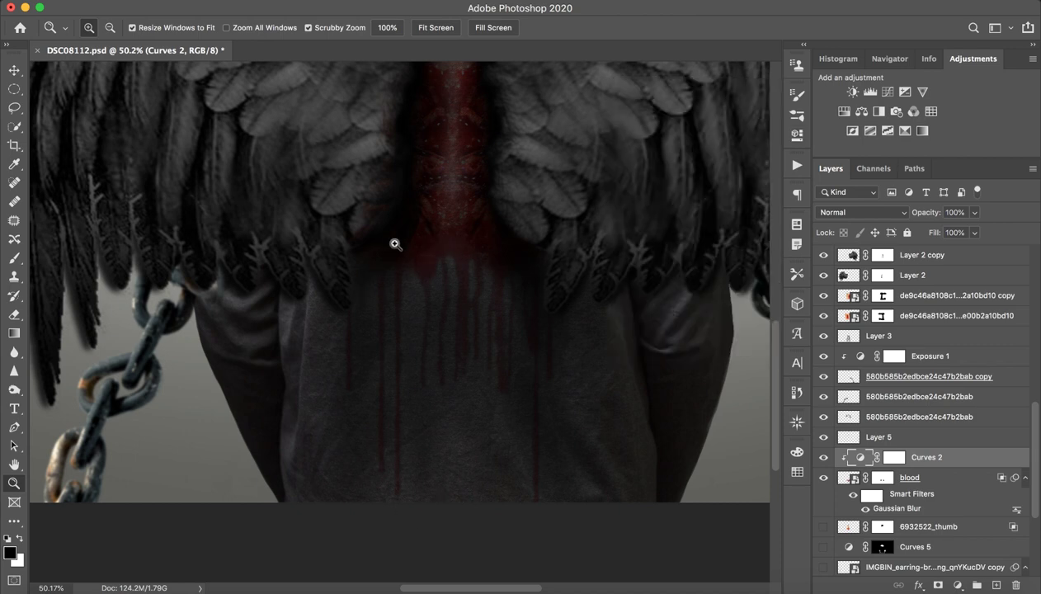
left_click_drag(506, 319, 380, 330)
scroll(513, 340, "down", 3)
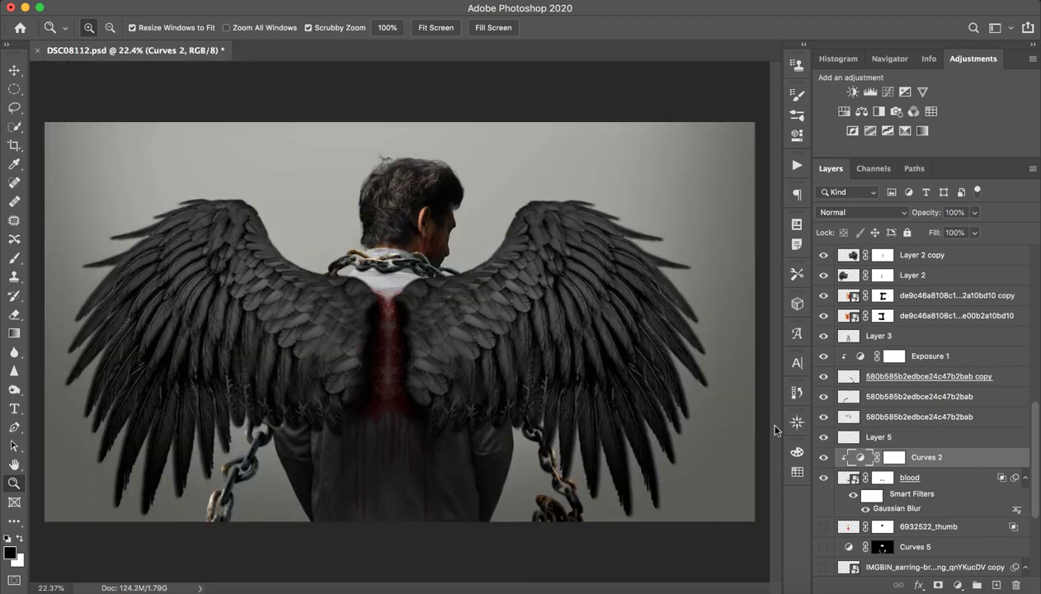
Select and show the wound texture layer 6932522_thumb between the wings
scroll(883, 533, "down", 5)
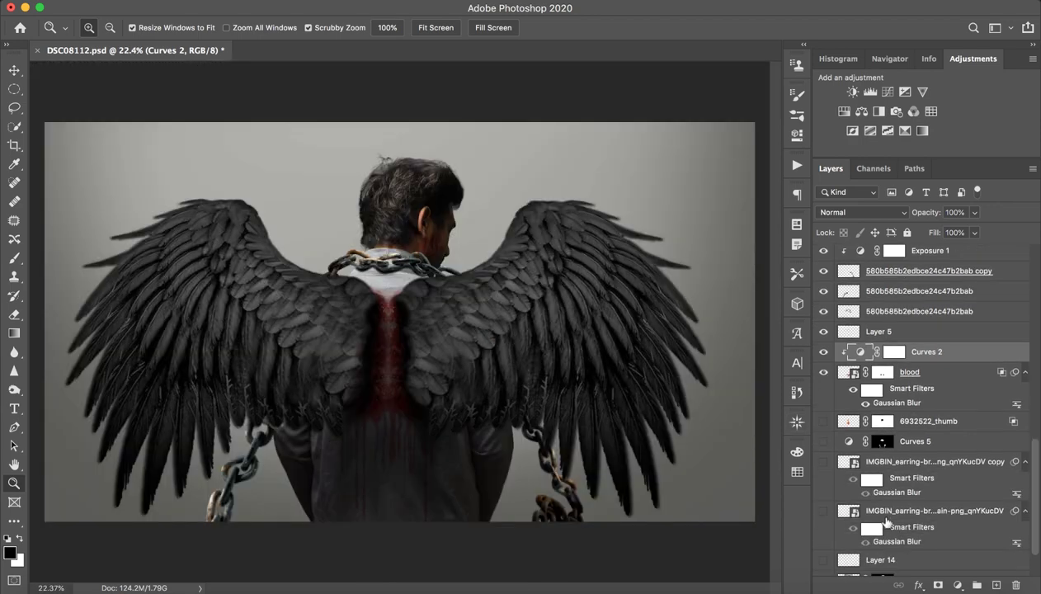
scroll(395, 400, "up", 4)
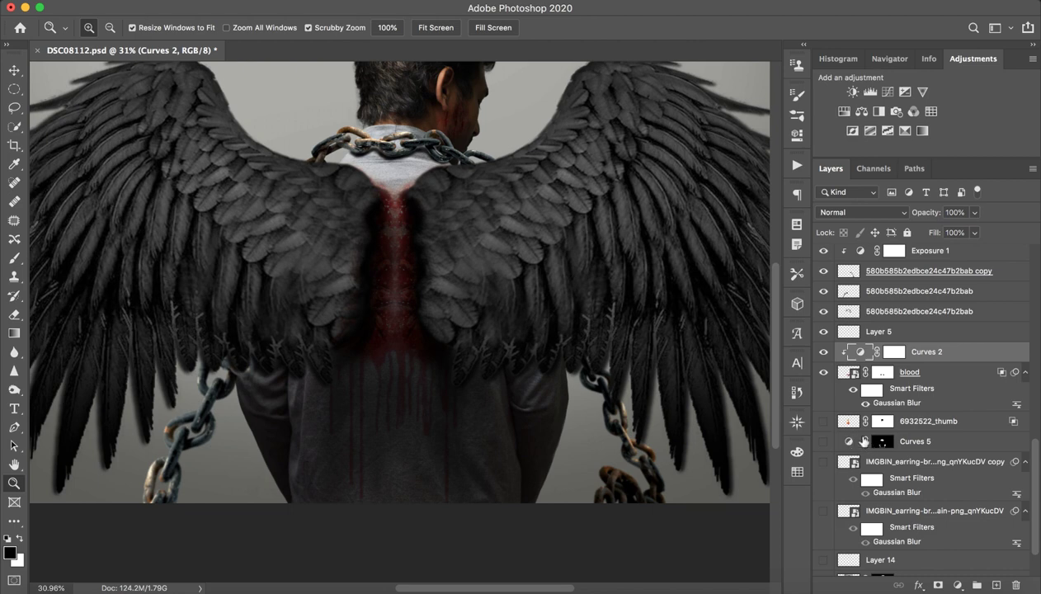
left_click(928, 425)
left_click(823, 422)
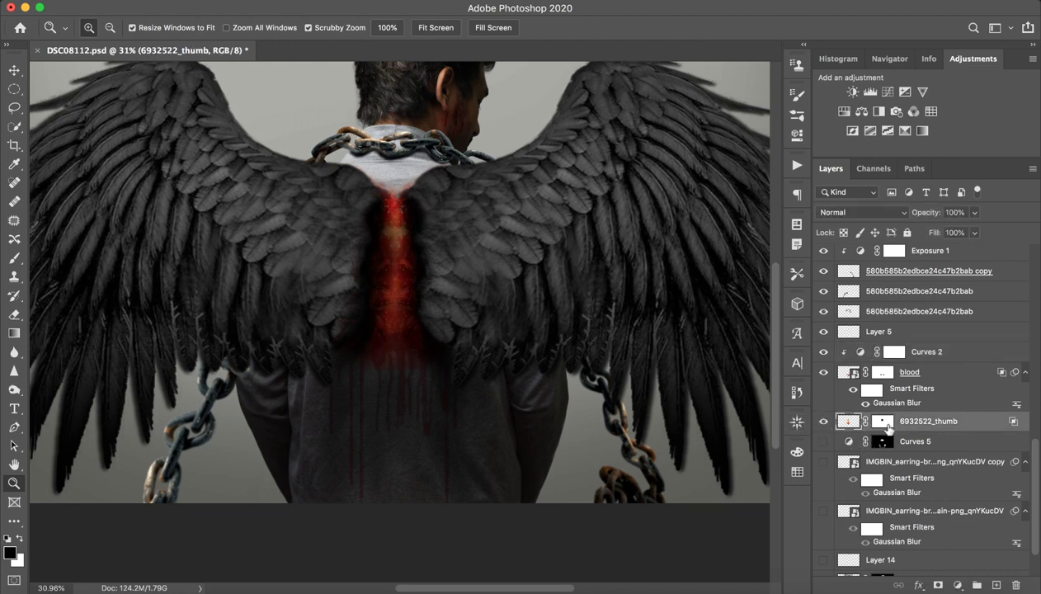
Compare the wound texture layer 6932522_thumb with and without its layer mask
left_click(883, 422, "shift")
left_click(883, 423, "shift")
left_click(883, 422, "shift")
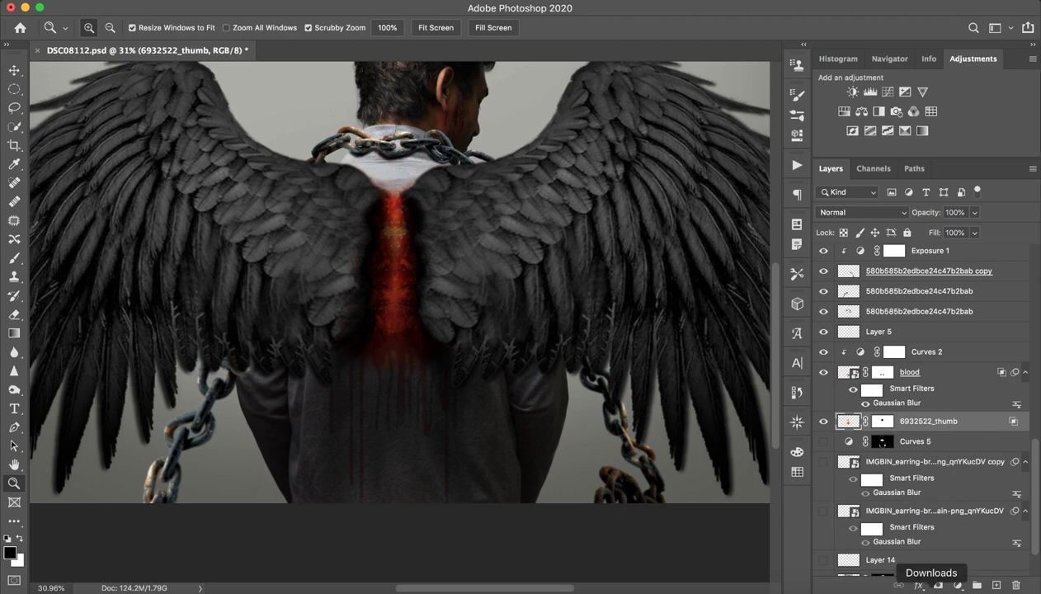
Look through the source images in the Downloads folder
left_click(930, 588)
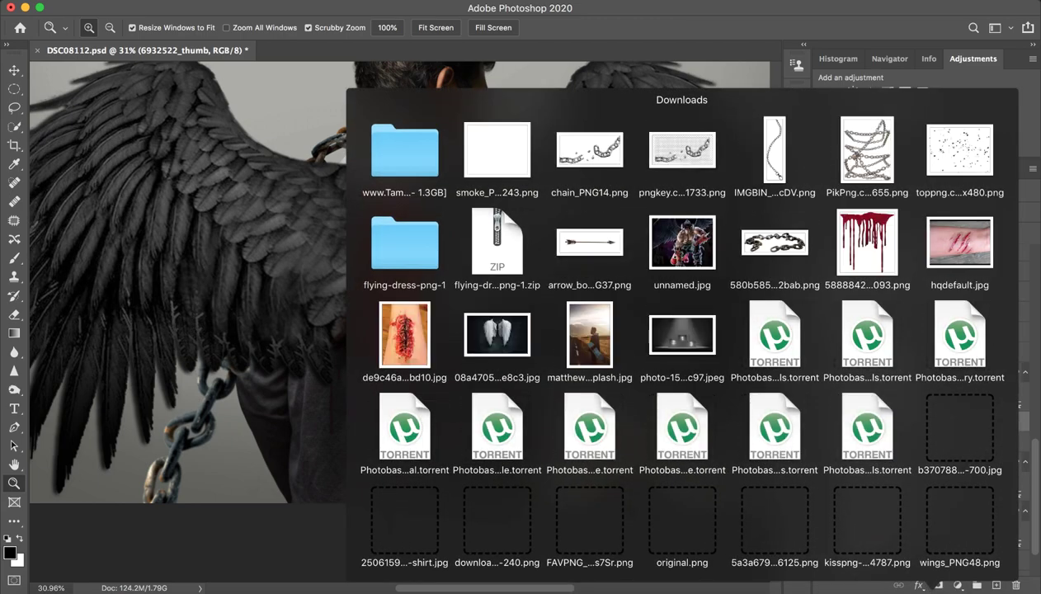
scroll(838, 453, "down", 10)
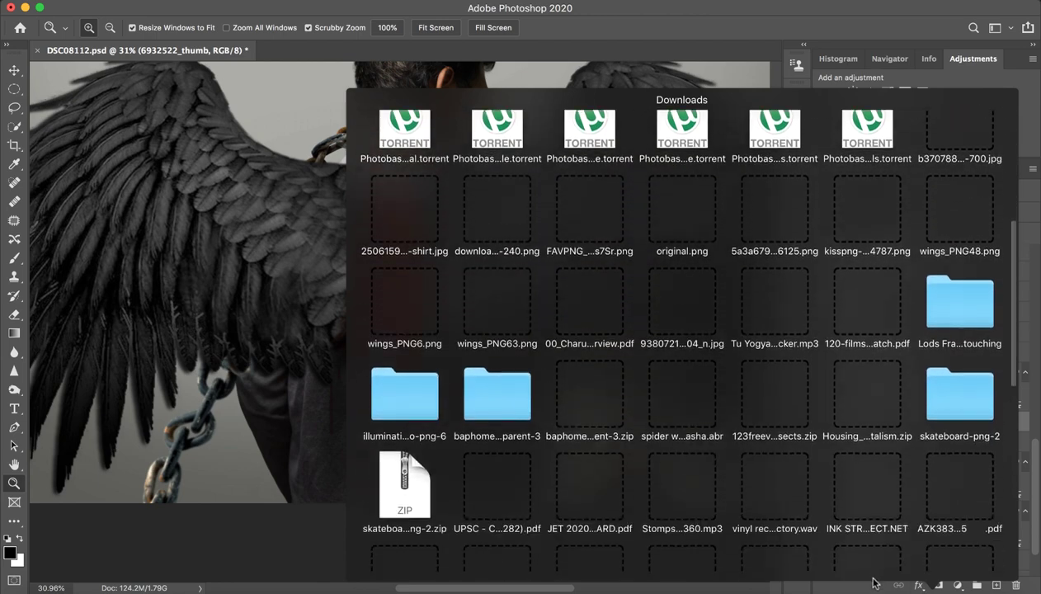
scroll(682, 339, "up", 10)
left_click(930, 588)
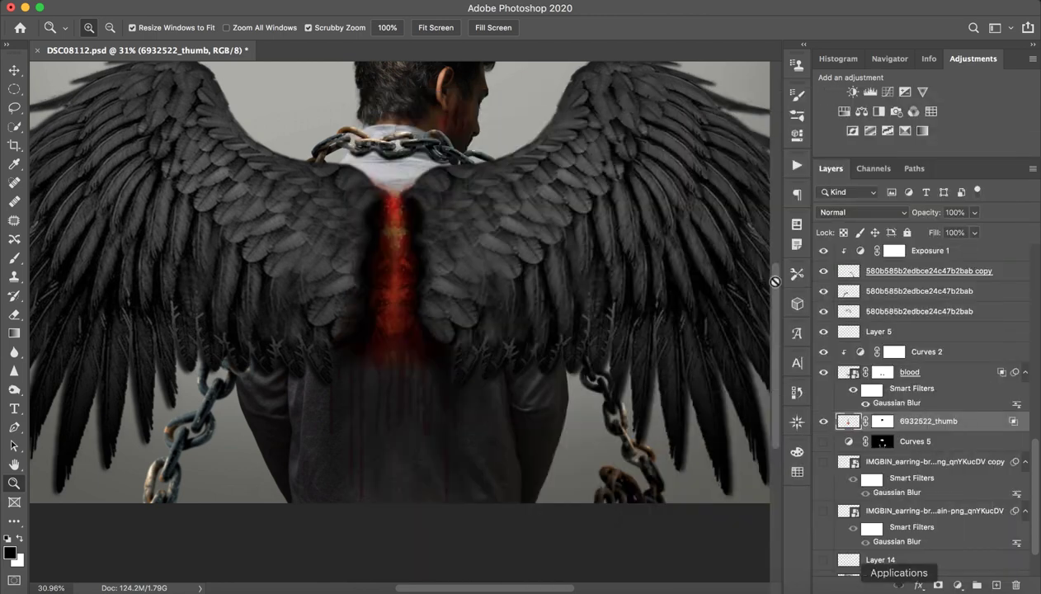
Show the masked Curves 5 adjustment beneath the wound texture and compare the picture with and without it
scroll(885, 505, "down", 3)
left_click_drag(500, 371, 476, 373)
left_click(939, 388)
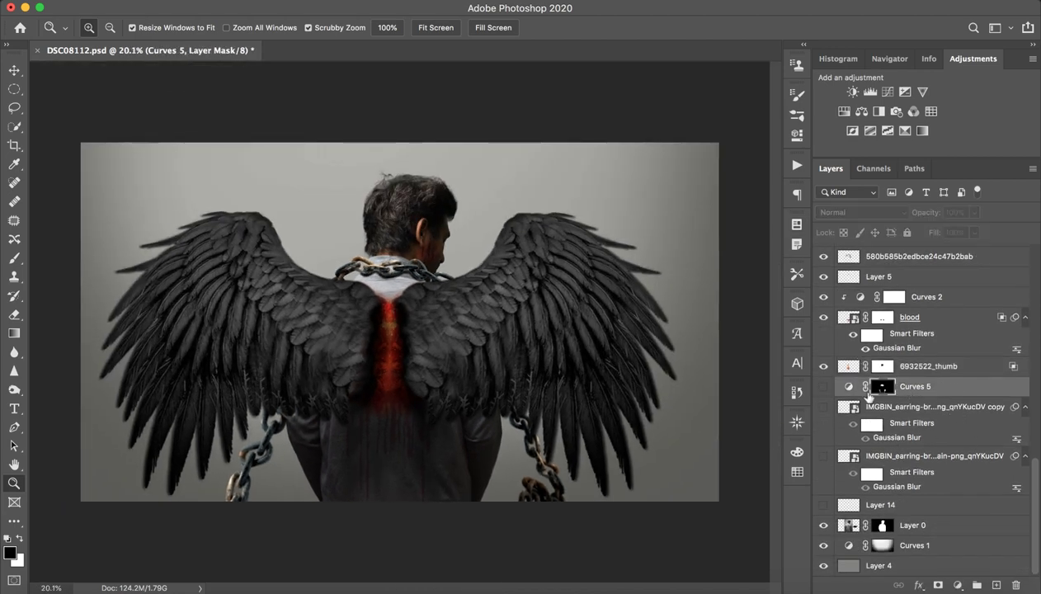
left_click(824, 388)
left_click(824, 387)
left_click(823, 387)
left_click(823, 387)
left_click(823, 388)
left_click(823, 388)
left_click(823, 388)
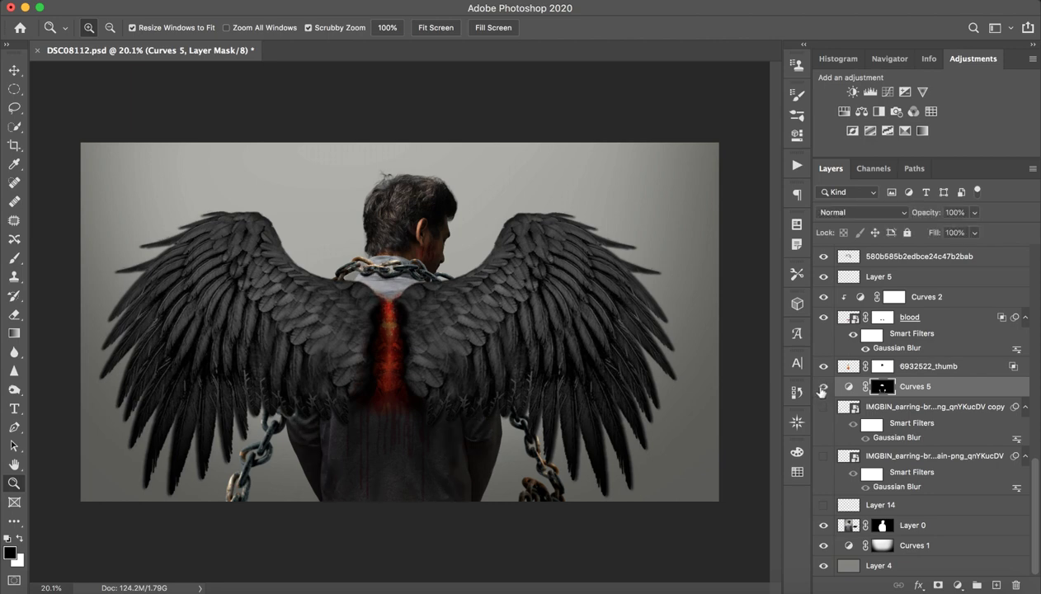
Inspect the Curves 5 darkening curve and check the whole picture
double_click(849, 386)
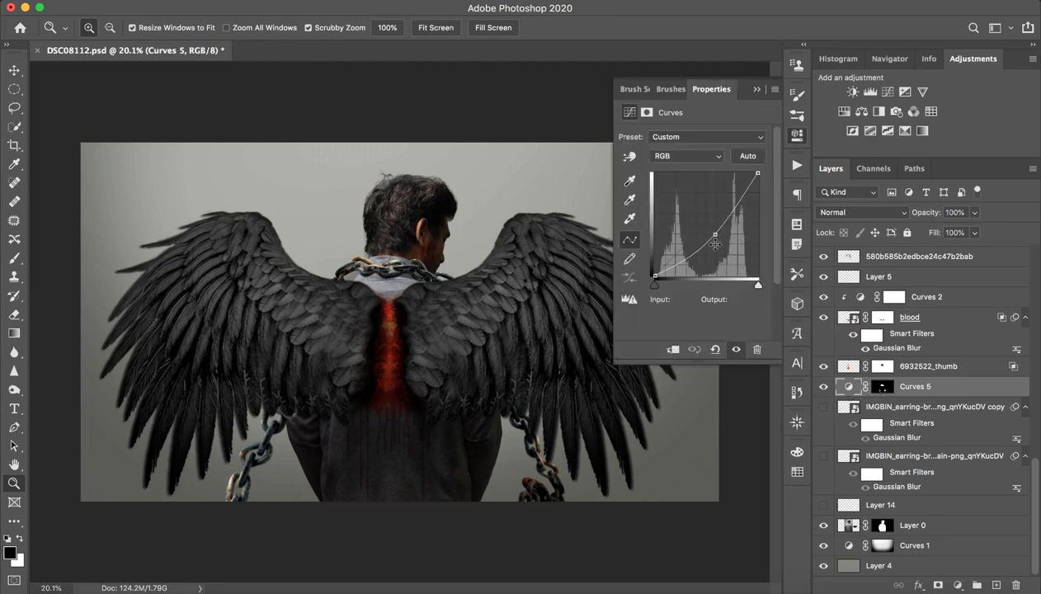
left_click(757, 88)
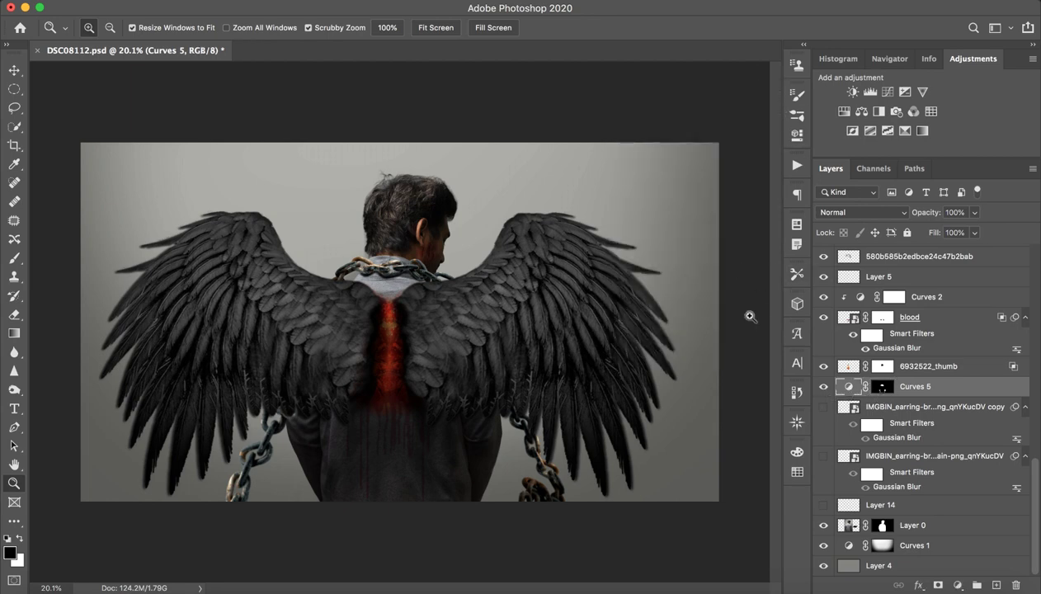
left_click_drag(538, 273, 520, 285)
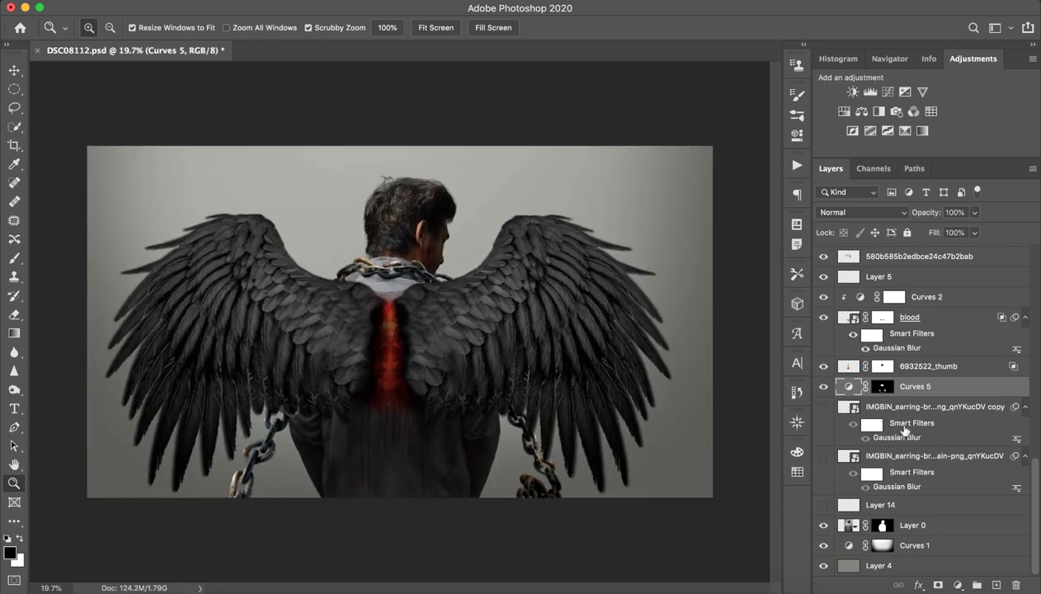
Show the two thin IMGBIN_earring-bracelet chain layers behind the left and right wings
left_click(892, 408)
left_click(823, 407)
left_click(823, 408)
left_click(823, 408)
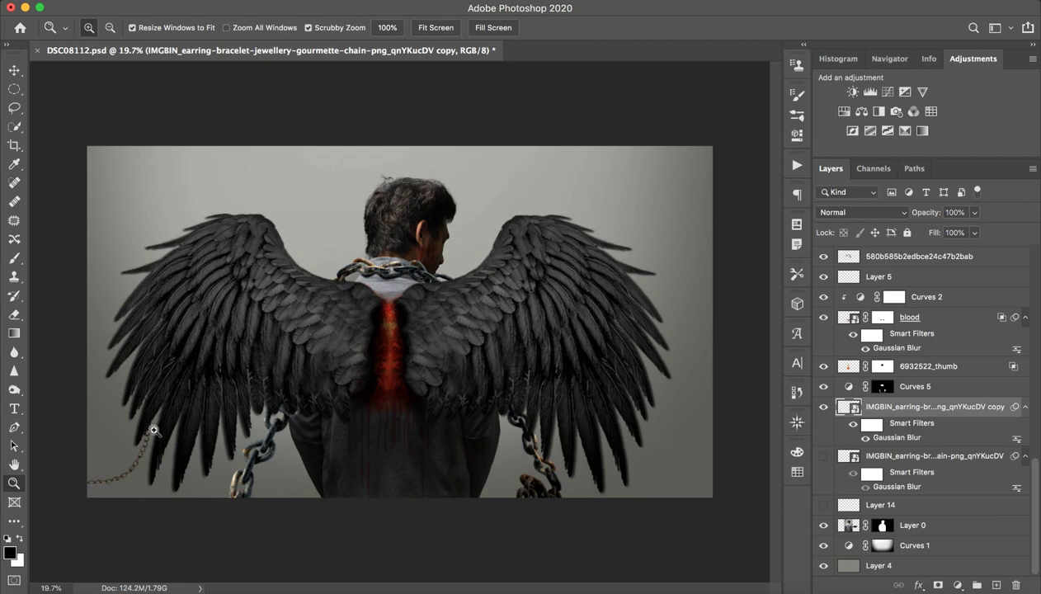
left_click(823, 455)
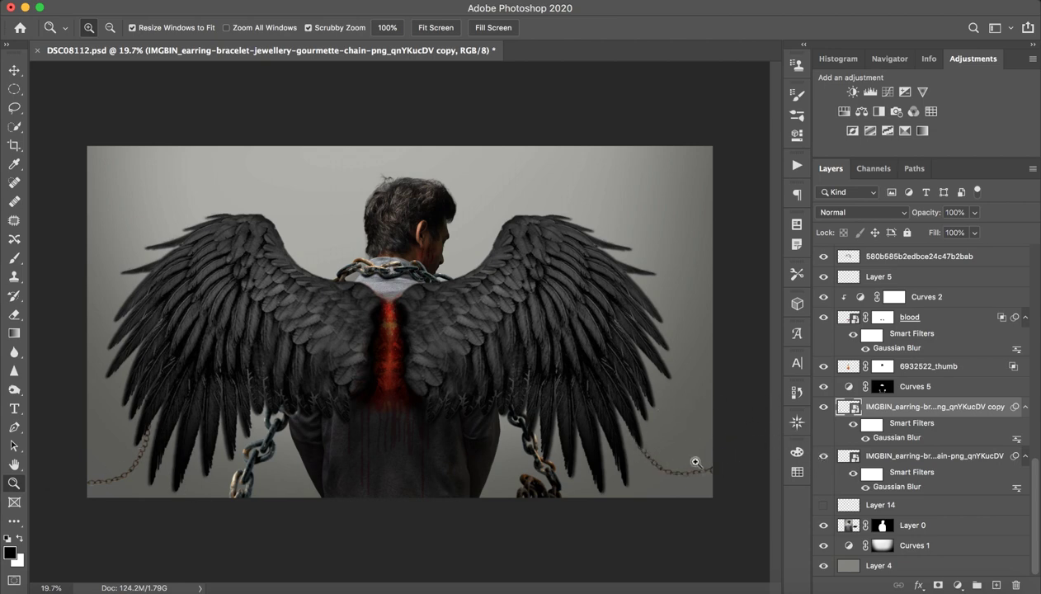
Select Layer 14 and compare the picture with and without it
left_click(924, 508)
left_click(824, 505)
left_click(823, 505)
Compare the thin chain behind the right wing with and without its Gaussian Blur smart filter up close
left_click_drag(667, 409, 585, 384)
left_click_drag(619, 403, 650, 401)
left_click(865, 487)
left_click(864, 487)
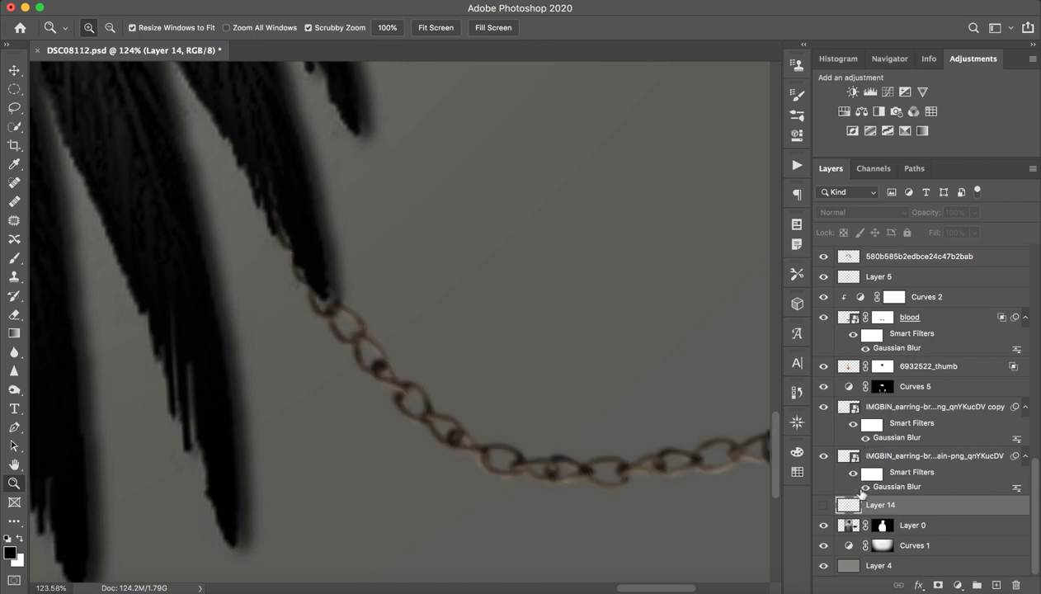
left_click(855, 489)
left_click(865, 488)
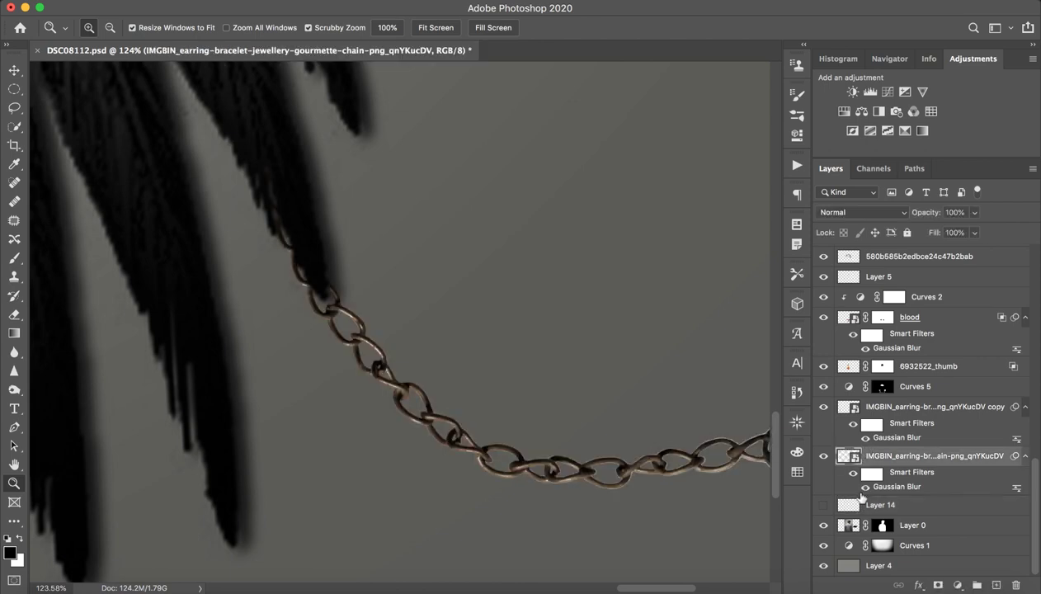
left_click(865, 487)
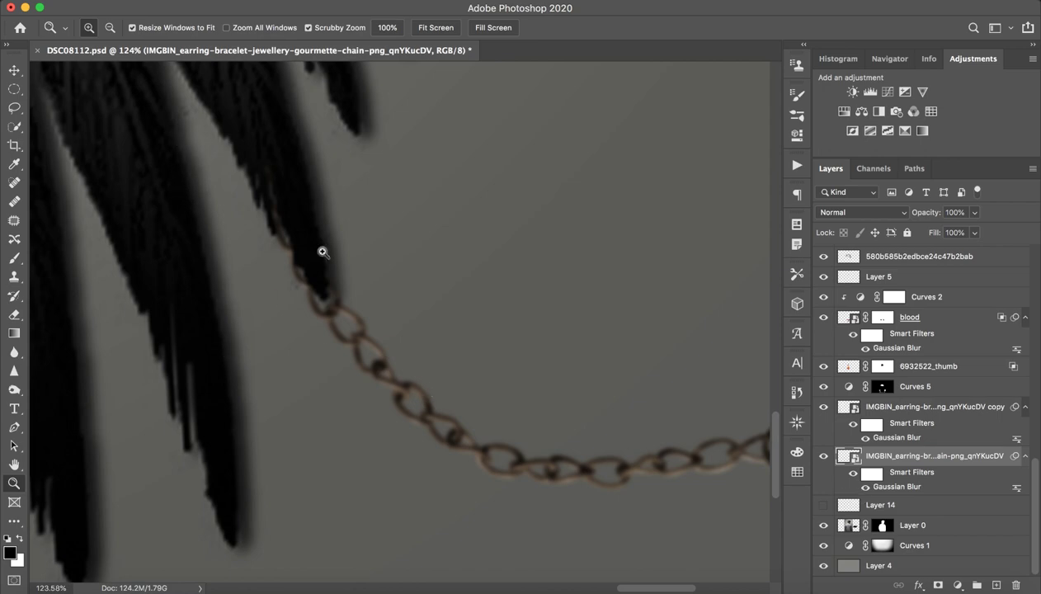
left_click_drag(540, 321, 432, 346)
left_click_drag(448, 385, 477, 392)
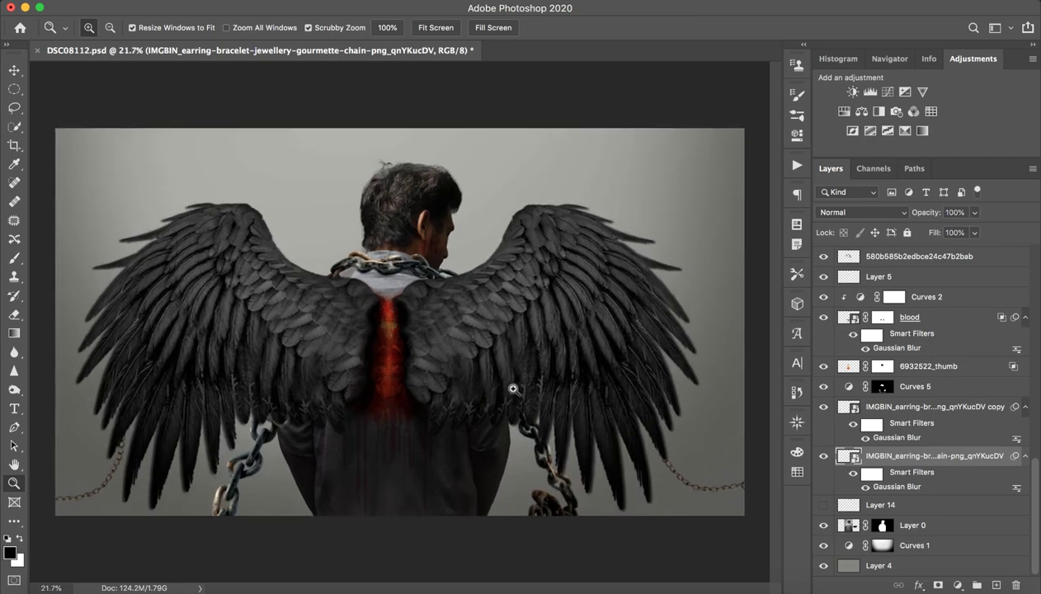
Select Layer 7 and compare the picture with and without its blue bubbles over the wings and chains
scroll(949, 429, "up", 6)
scroll(949, 429, "up", 5)
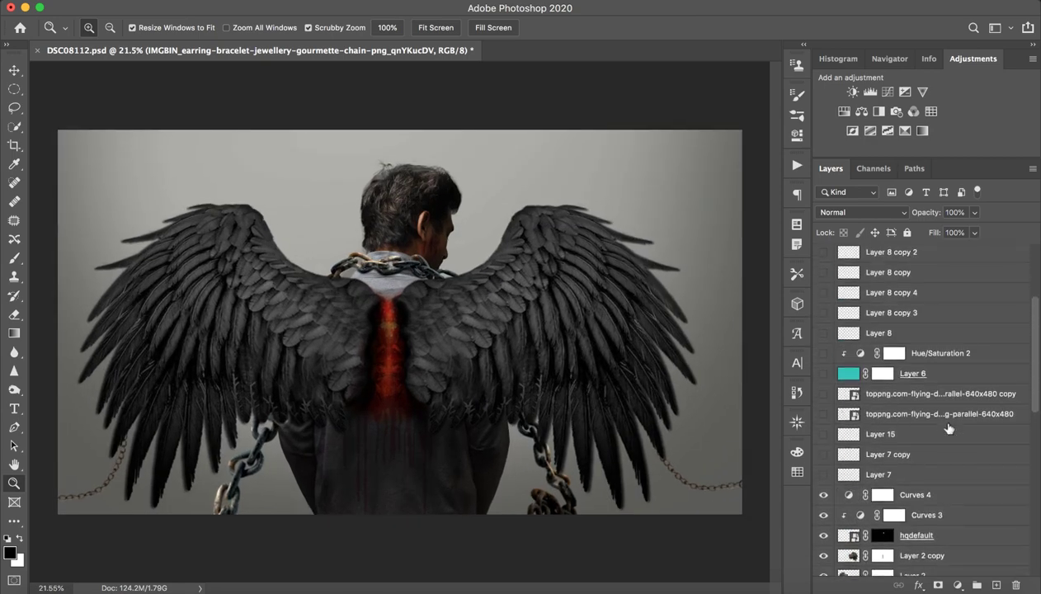
left_click(870, 472)
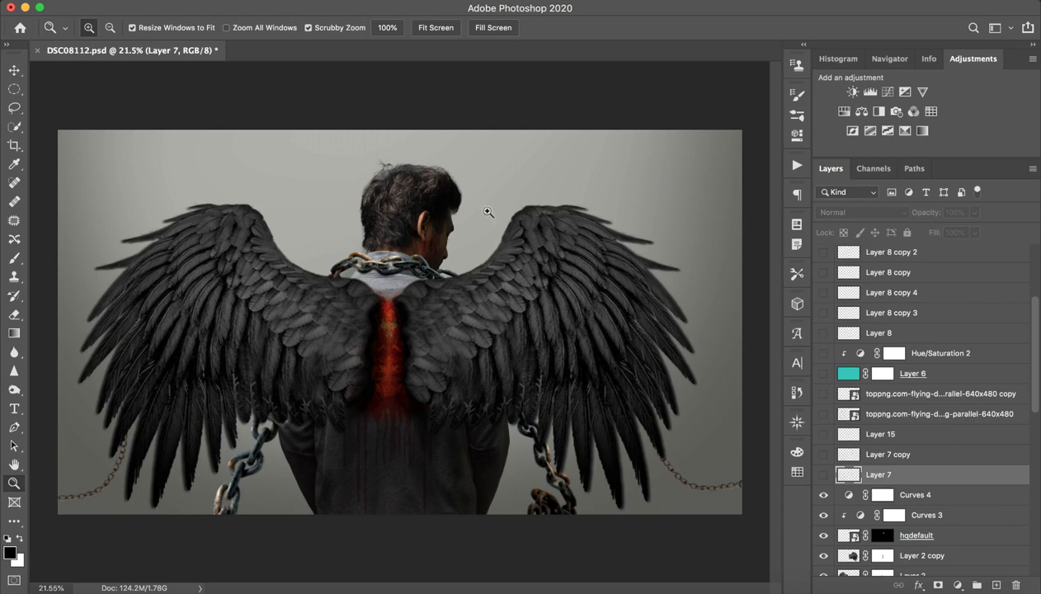
left_click(822, 474)
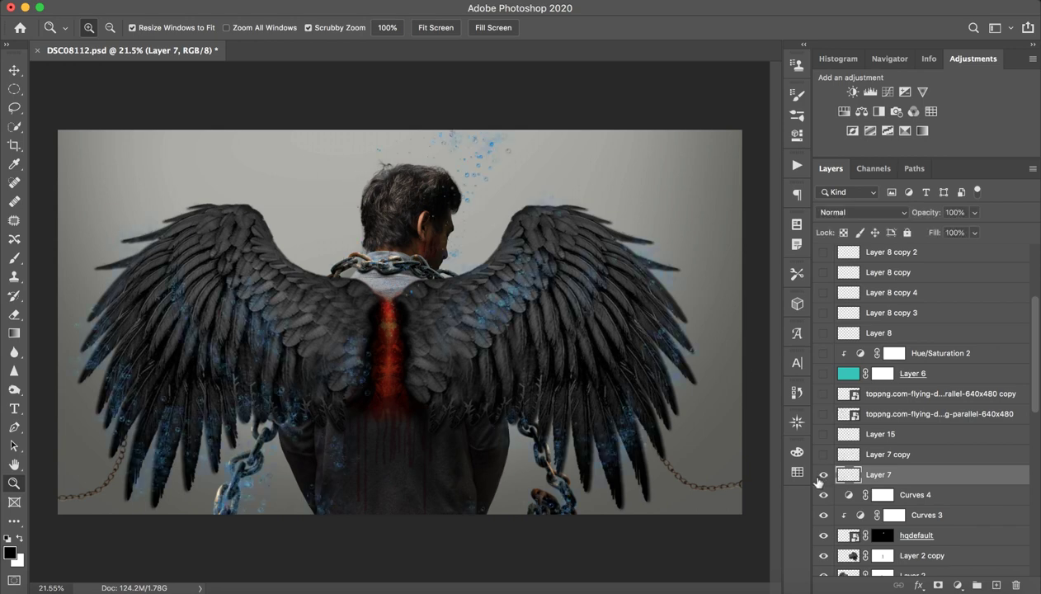
left_click(823, 475)
left_click(822, 475)
left_click(824, 476)
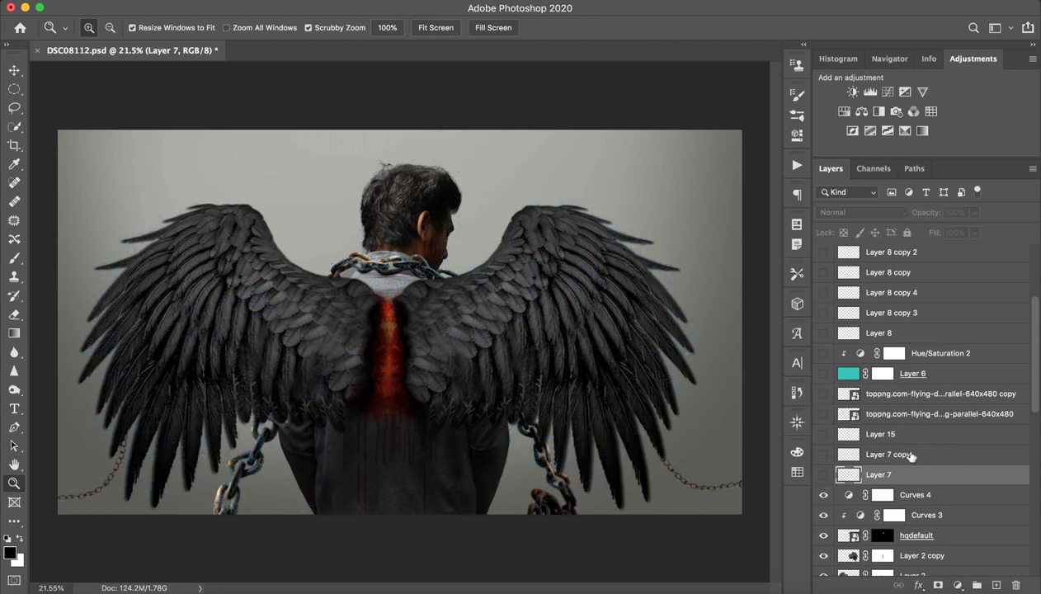
Preview the toppng.com-flying particle layer and its copy one at a time, and show both over the wings
left_click(824, 414)
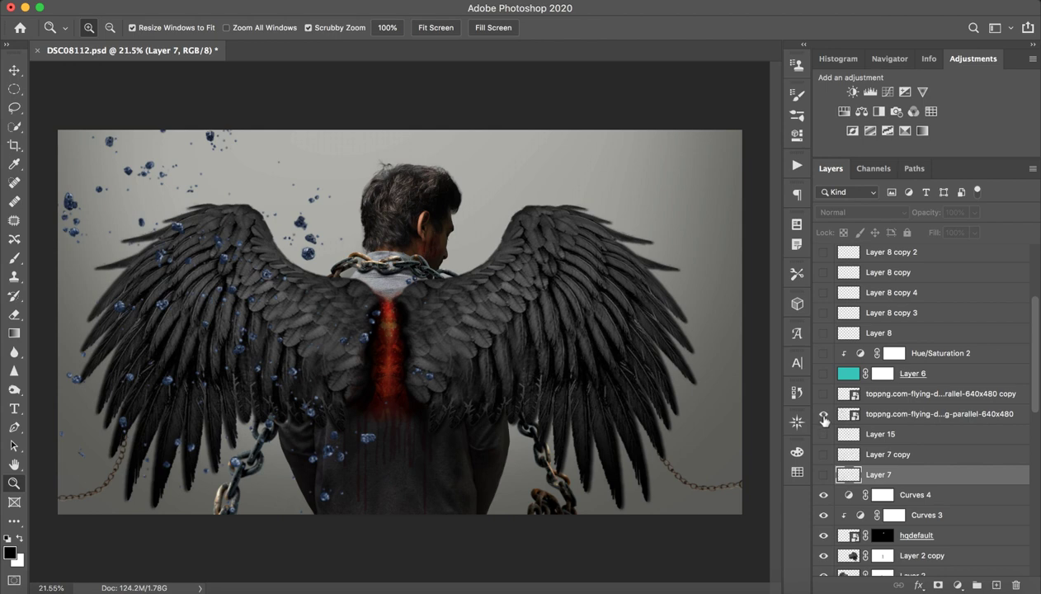
left_click(824, 414)
left_click(823, 394)
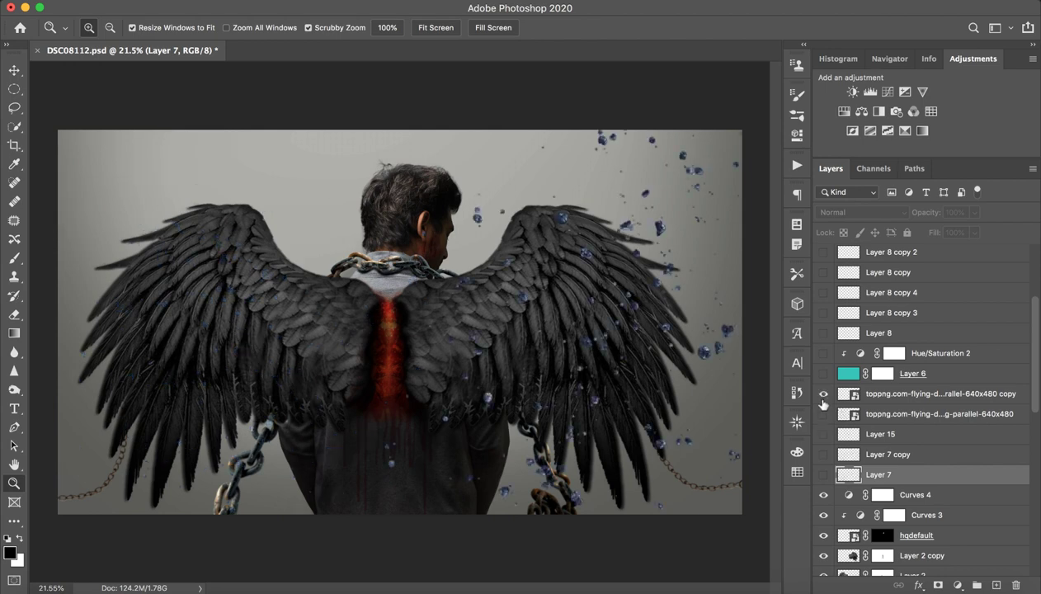
left_click(823, 394)
left_click(824, 414)
left_click(824, 394)
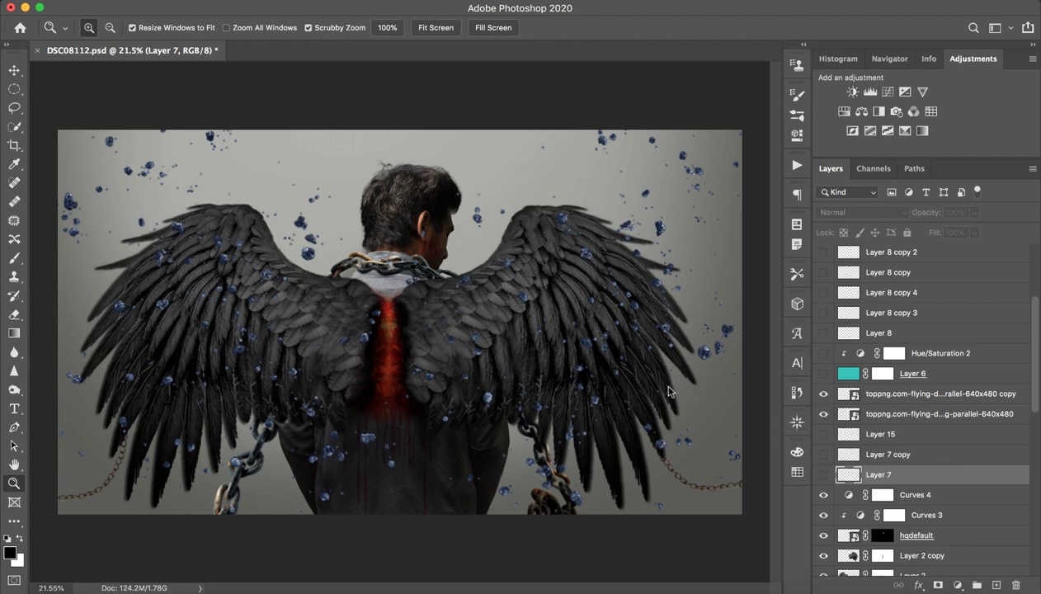
Show the teal fill Layer 6, inspect its fill colour, and preview other blend modes while keeping it on Color
left_click(908, 376)
left_click(823, 375)
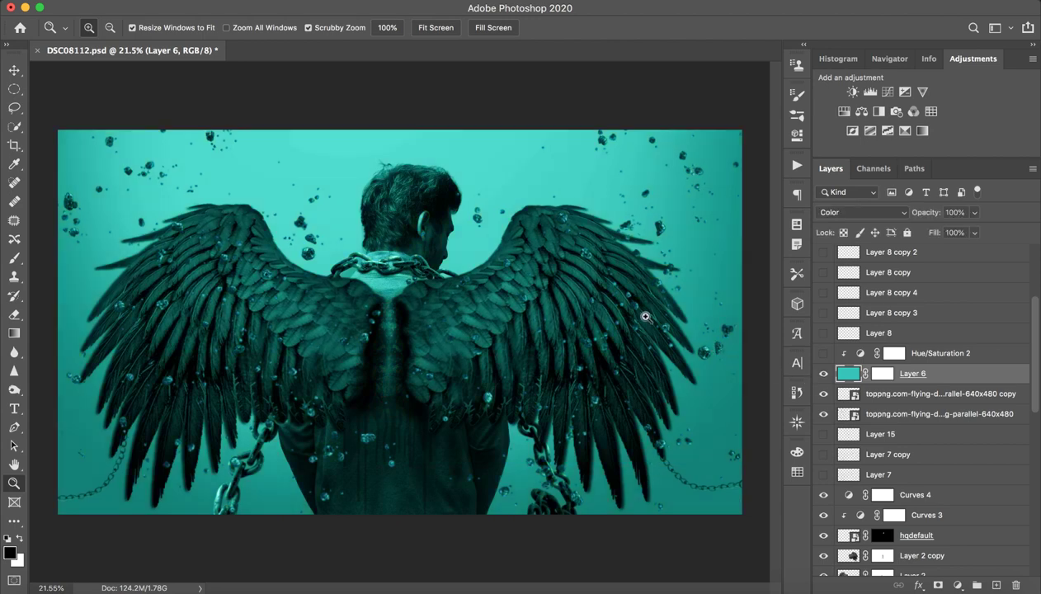
double_click(850, 375)
left_click(977, 81)
left_click(858, 212)
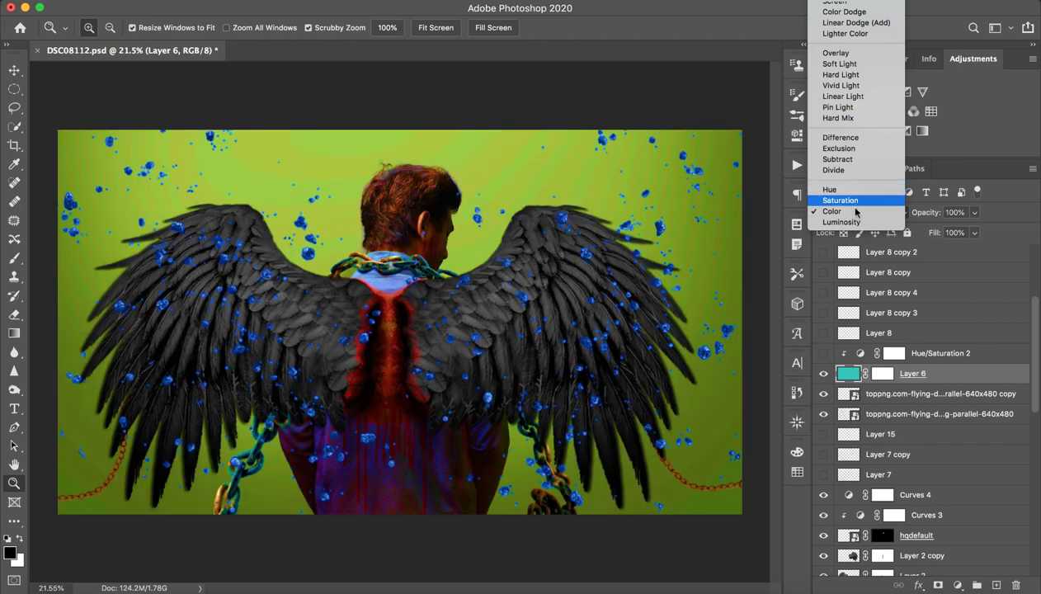
left_click(851, 217)
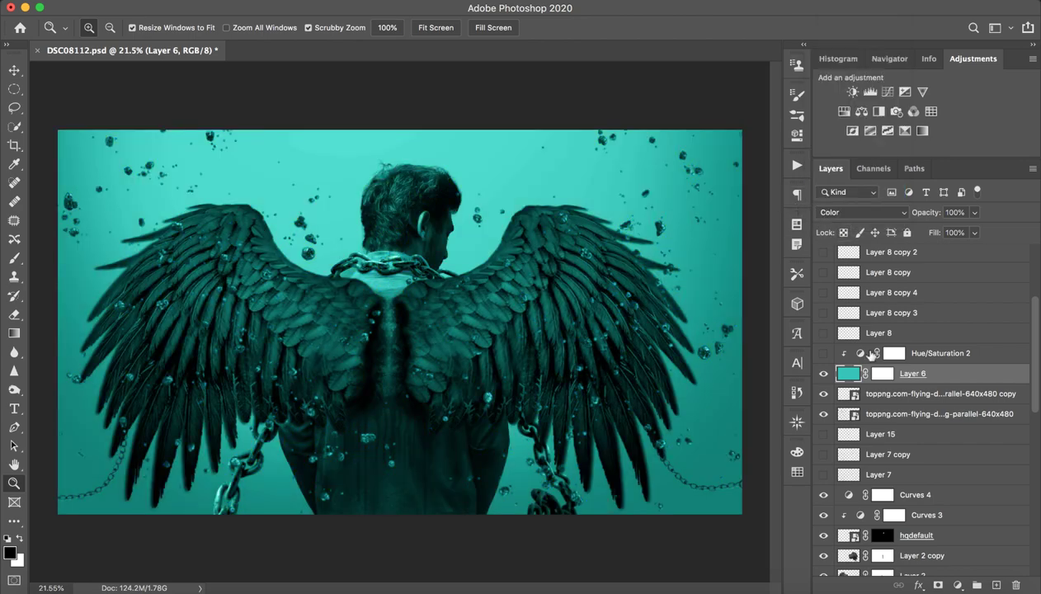
Inspect the clipped Hue/Saturation 2 settings and show that adjustment above Layer 6 to shift the teal tint toward blue
left_click(953, 355)
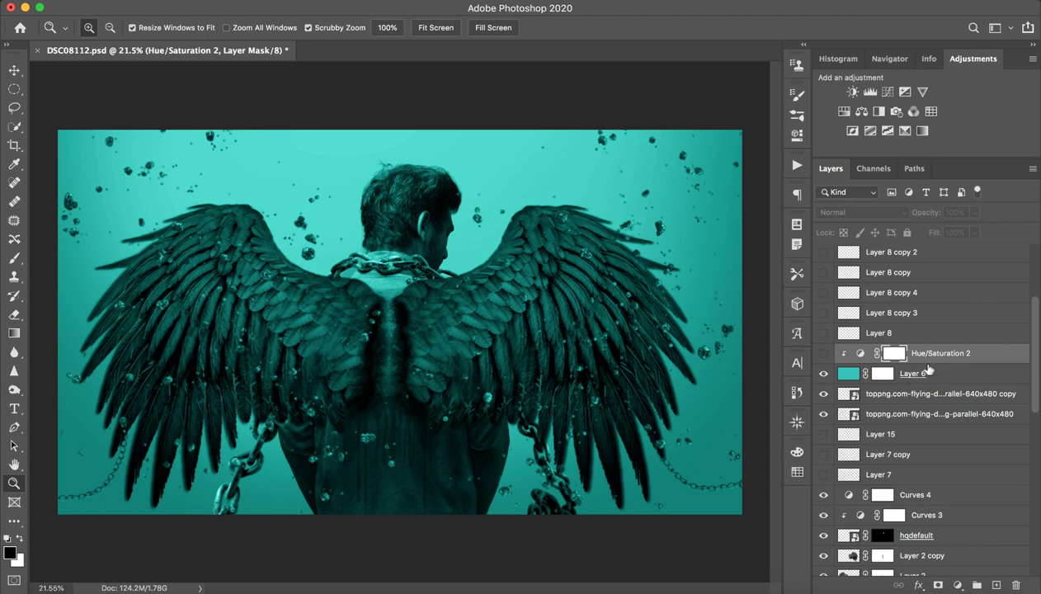
left_click_drag(932, 370, 937, 364)
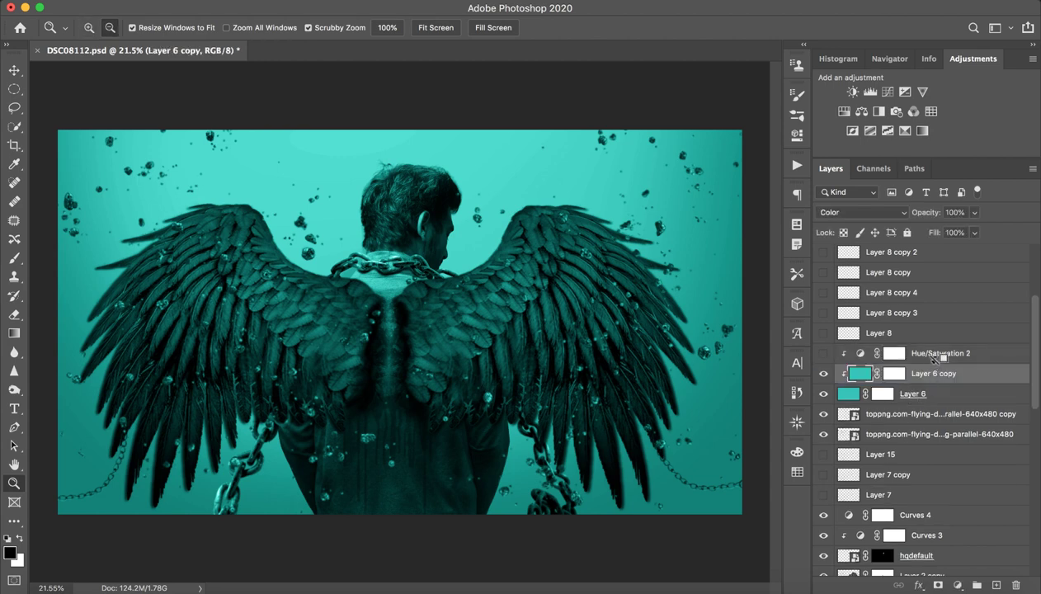
key("super+z")
double_click(860, 357)
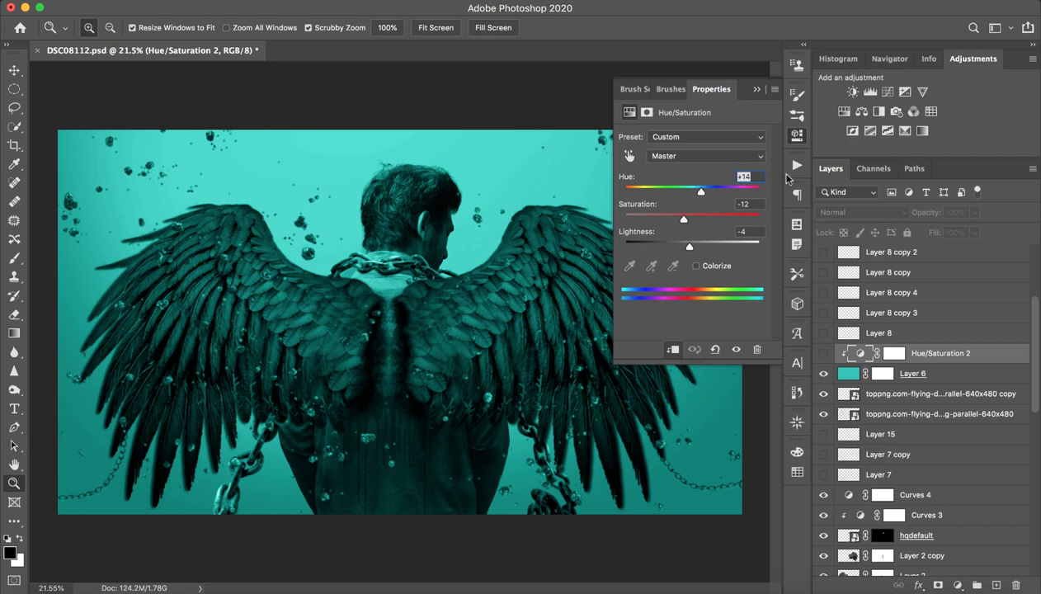
left_click(752, 89)
left_click(824, 353)
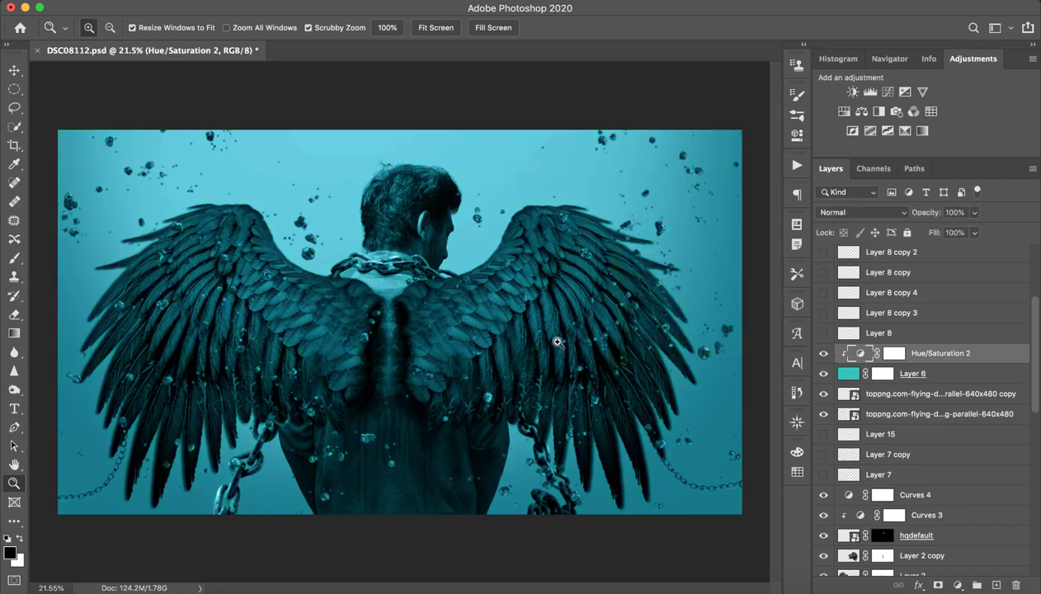
left_click_drag(563, 339, 553, 344)
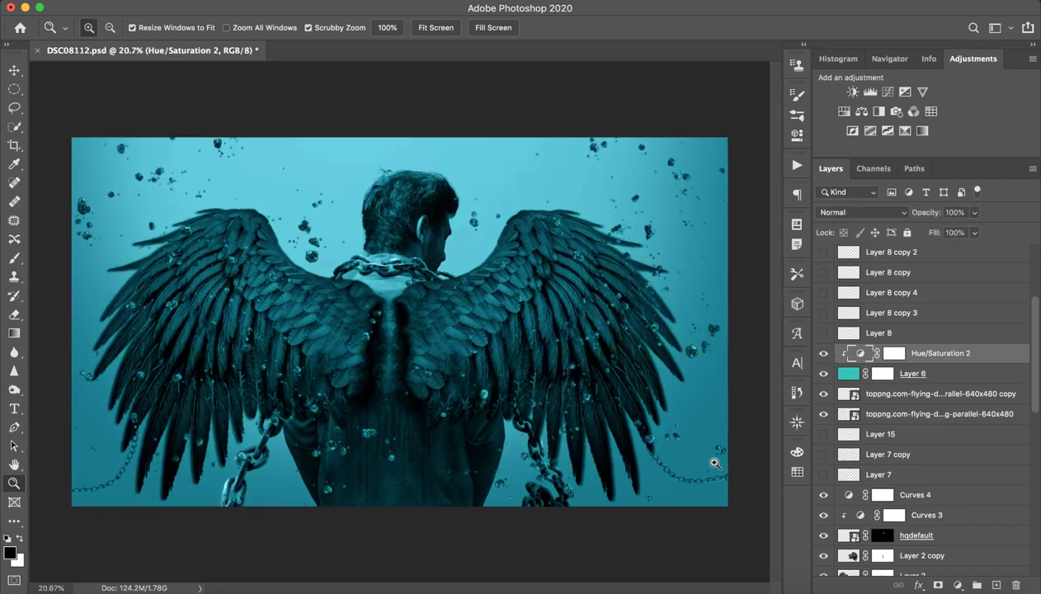
Show Layer 15 with its extra bubbles around the man's upper back
left_click(824, 435)
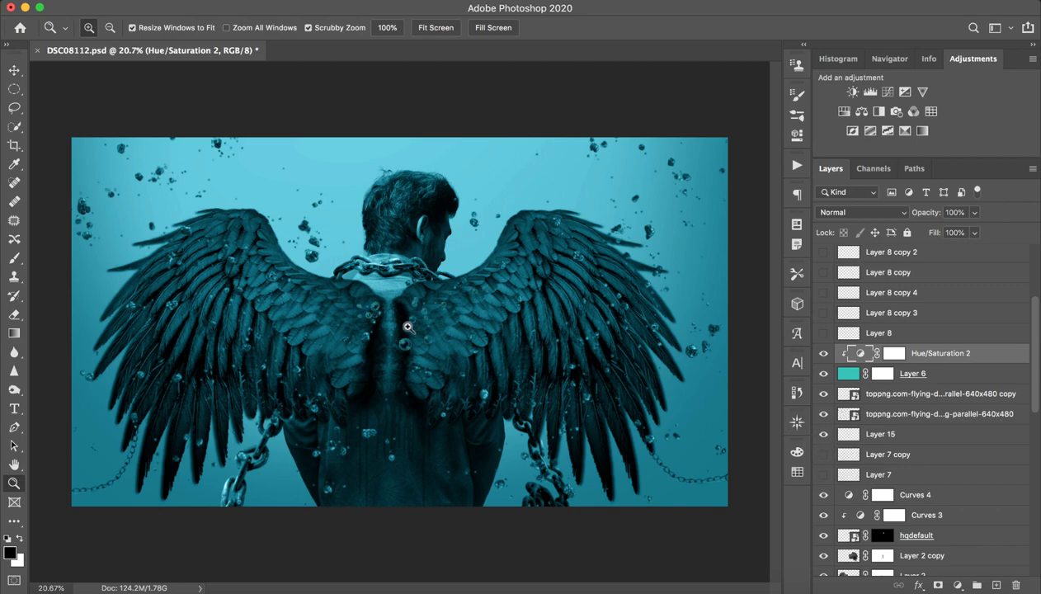
left_click_drag(422, 324, 459, 331)
Set up the Brush tool with a recent bubble brush at 643 px and select Layer 15
left_click(12, 259)
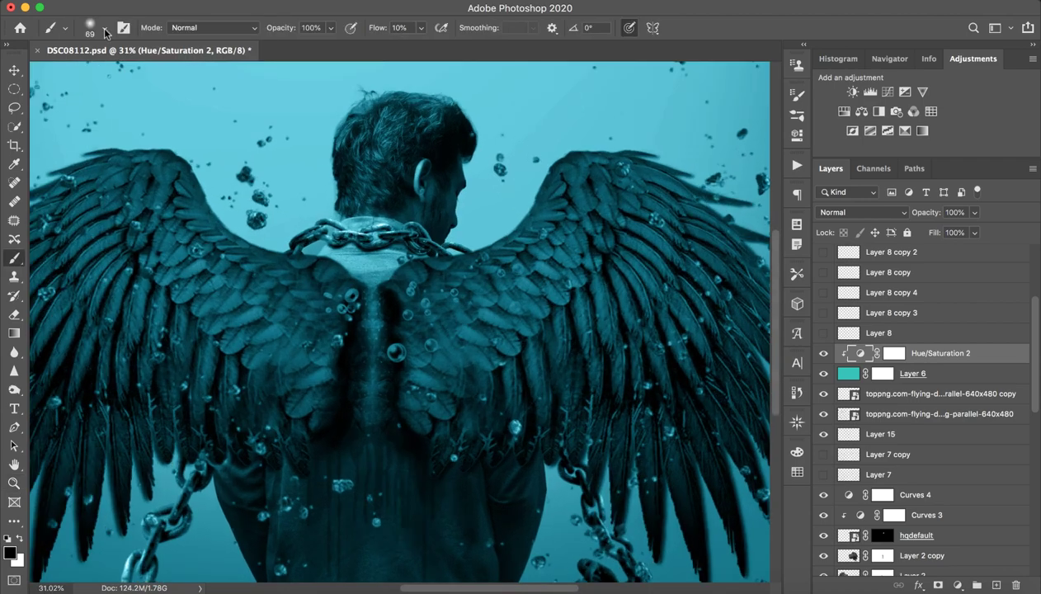
left_click(105, 30)
left_click(100, 136)
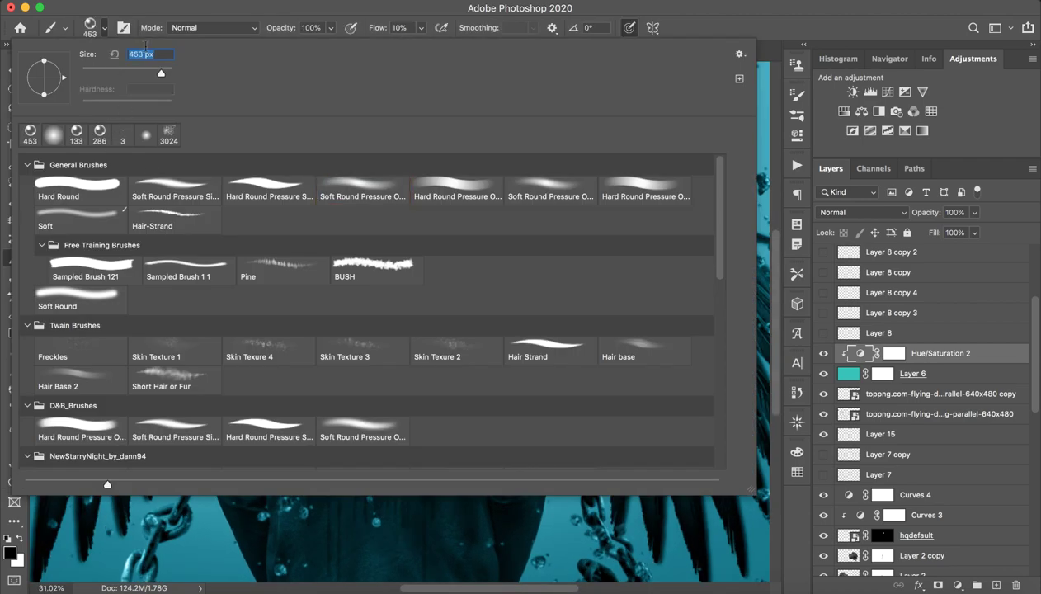
left_click(177, 10)
left_click_drag(386, 235, 462, 265)
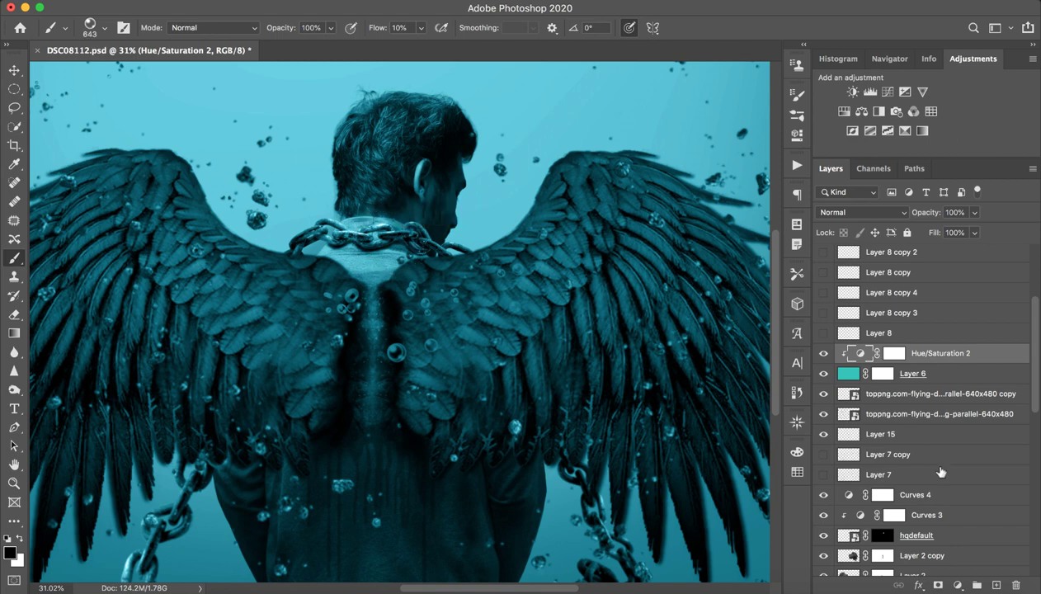
left_click(885, 430)
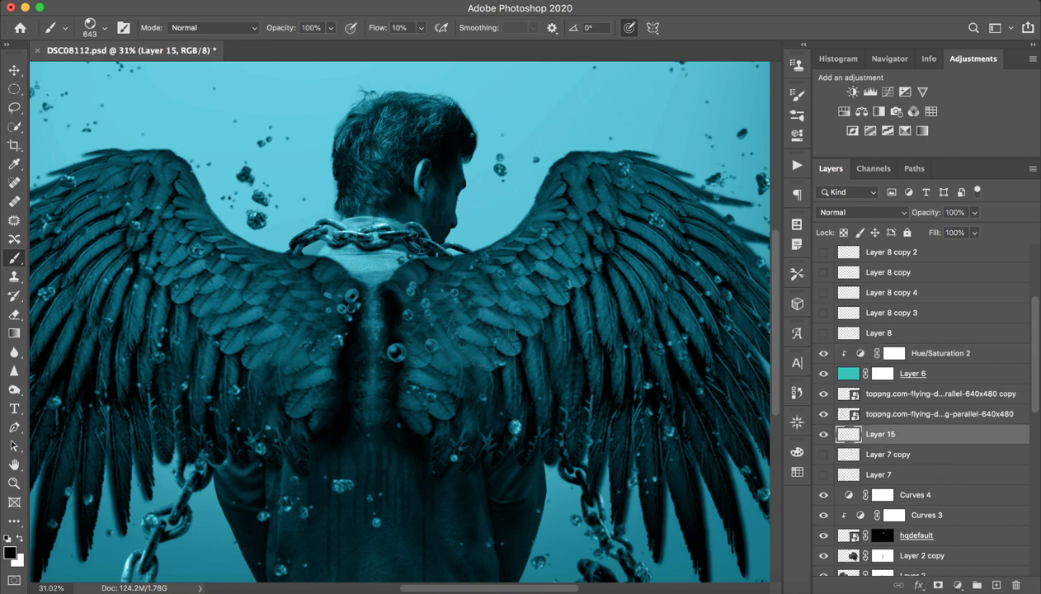
Make white the foreground colour and try bubble strokes on Layer 15 beside the man's face with the brush reduced to 205 px
key("x")
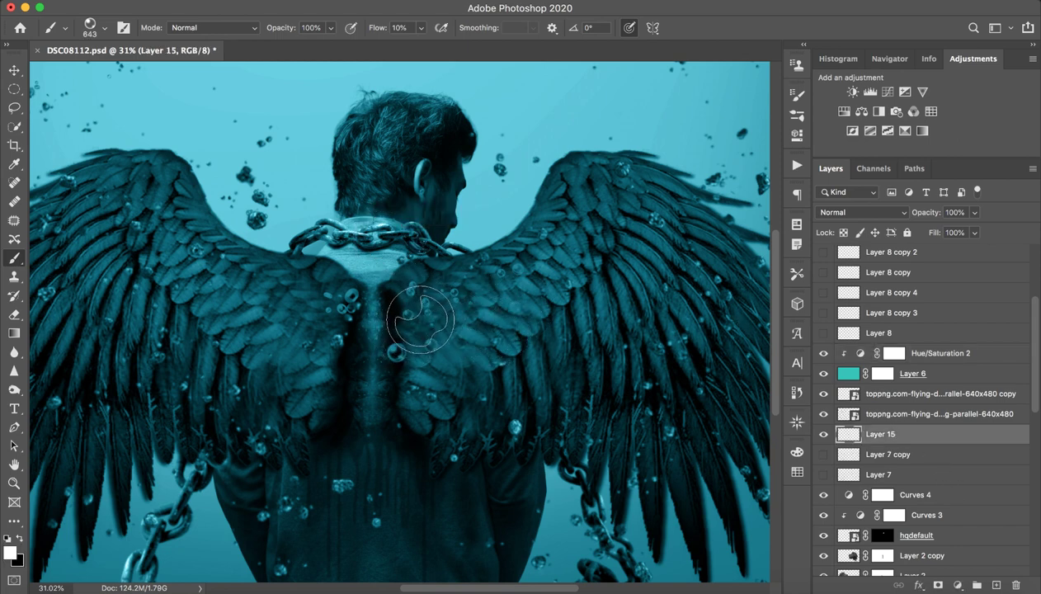
left_click_drag(428, 250, 375, 255)
left_click(479, 213)
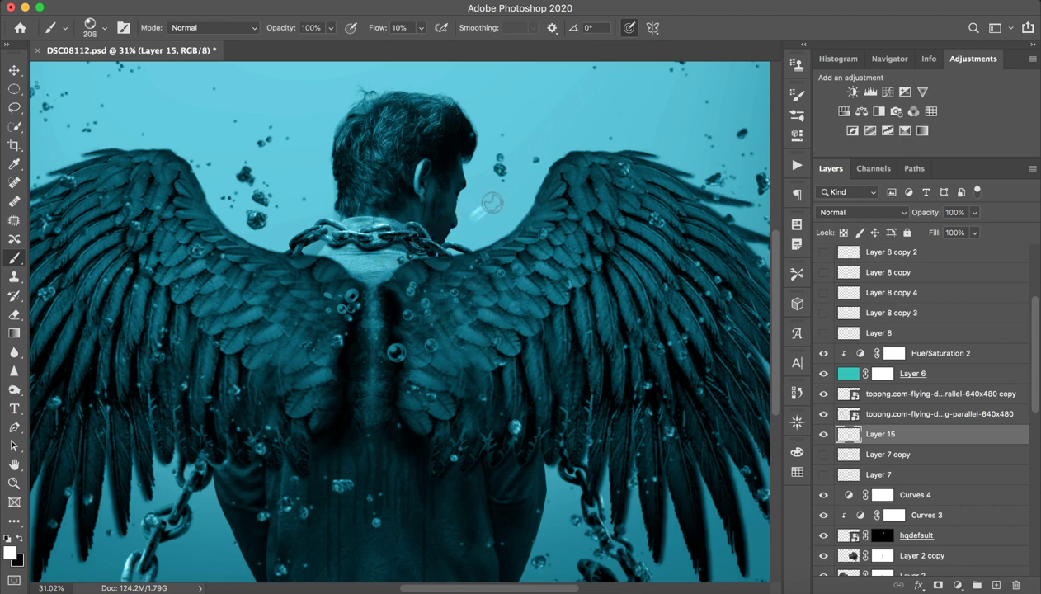
mouse_move(503, 204)
left_mouse_down()
mouse_move(481, 187)
mouse_move(518, 154)
mouse_move(516, 187)
mouse_move(498, 168)
left_mouse_up()
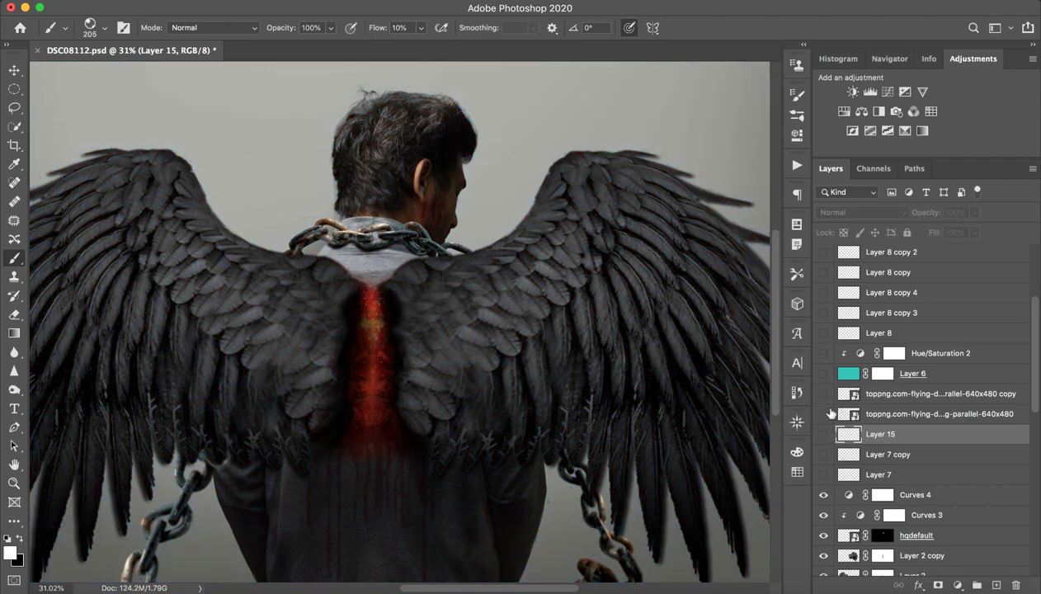
Show Layer 15, both toppng.com bubble layers, Layer 6 and Hue/Saturation 2 again, and compare the image with Layer 15 off and on
left_click_drag(823, 414, 824, 434)
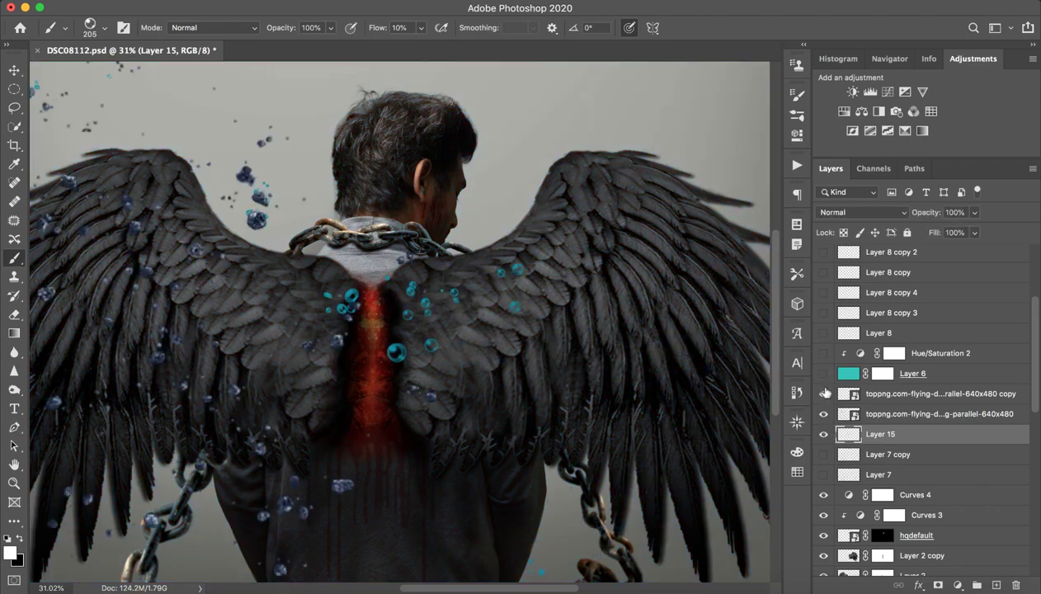
left_click_drag(824, 395, 824, 360)
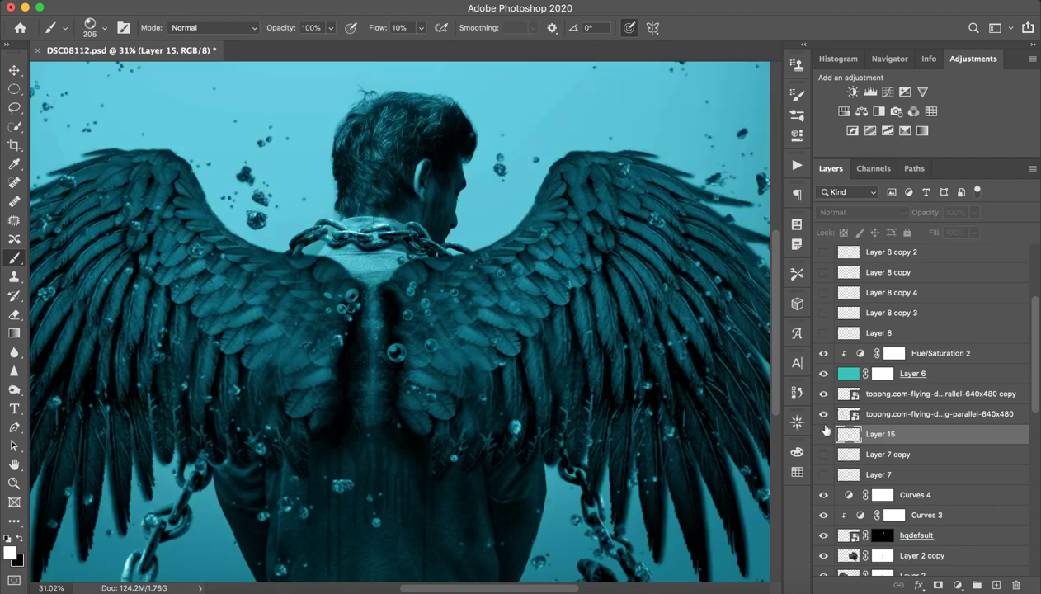
key("z")
left_click_drag(569, 388, 558, 388)
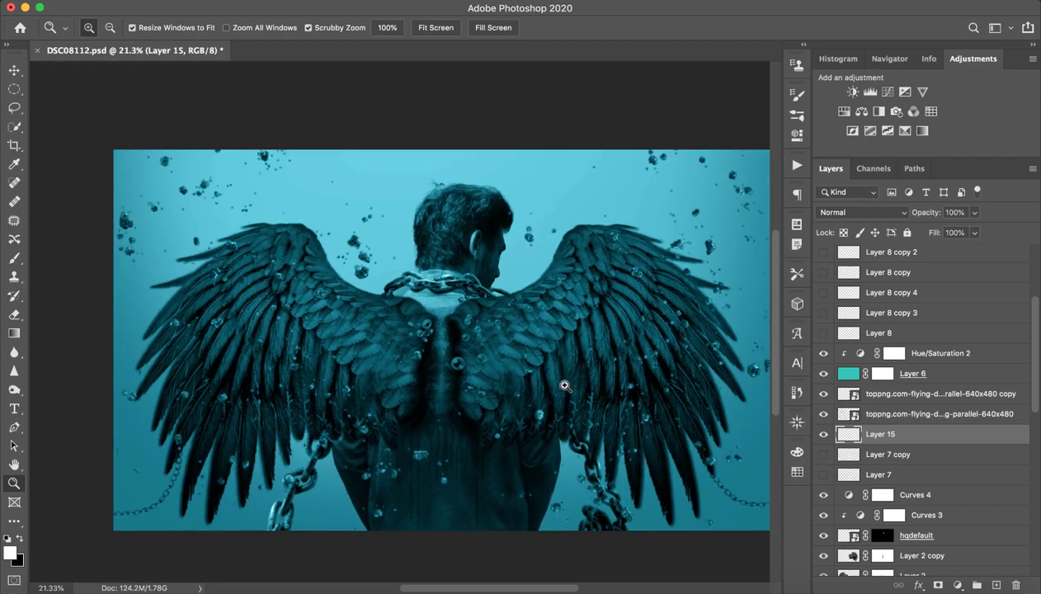
key("b")
left_click(823, 435)
left_click(824, 436)
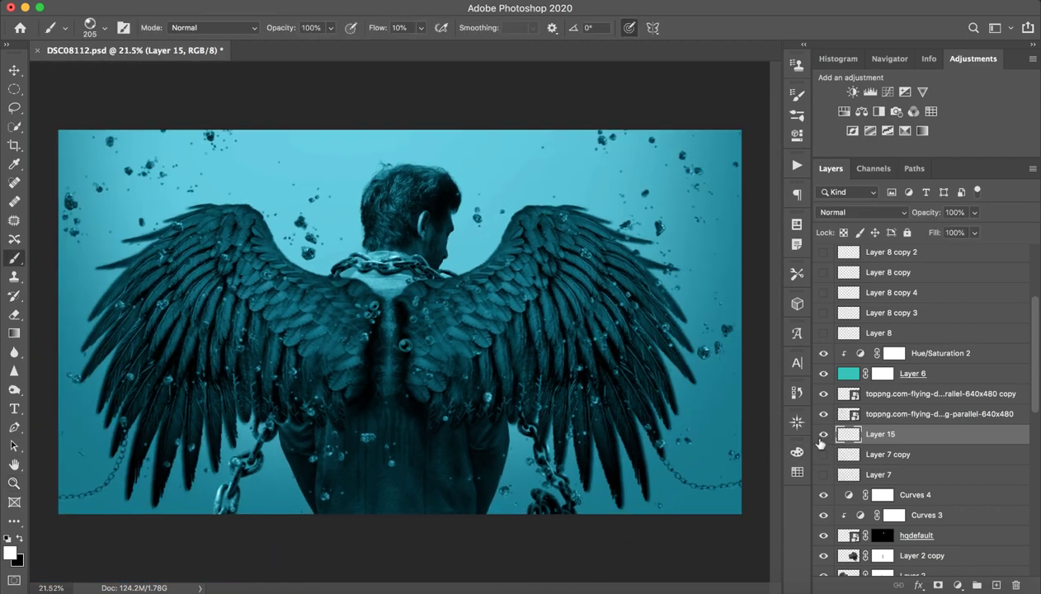
left_click(824, 436)
left_click(823, 437)
Show Layer 7 copy and compare its small bubbles on the wing and chain off and on, keeping the layer visible
left_click(824, 457)
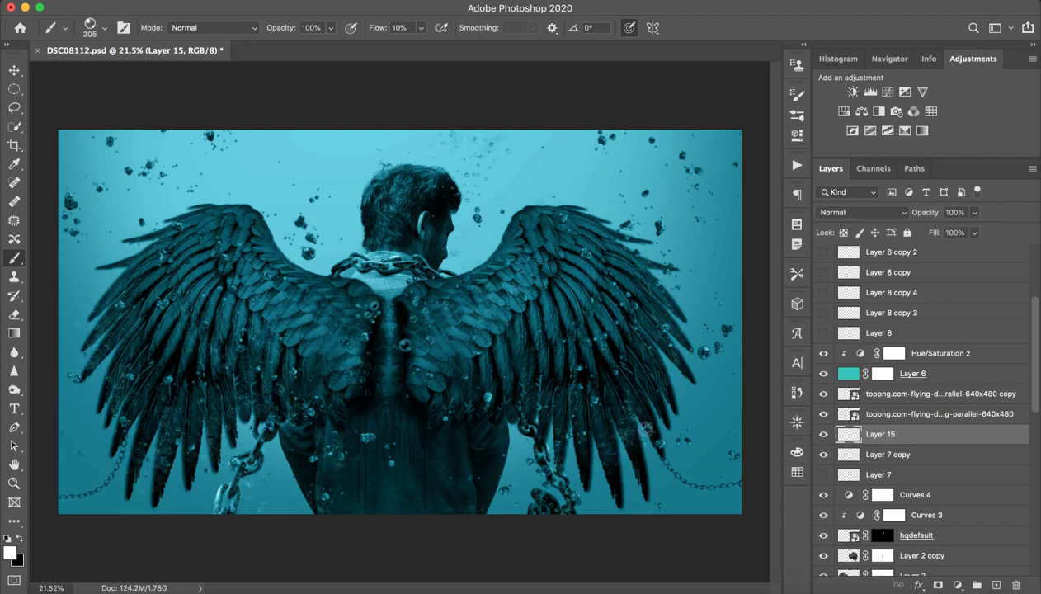
key("z")
left_click_drag(655, 455, 644, 369)
key("b")
left_click(821, 435)
left_click(821, 435)
left_click(819, 454)
left_click(819, 454)
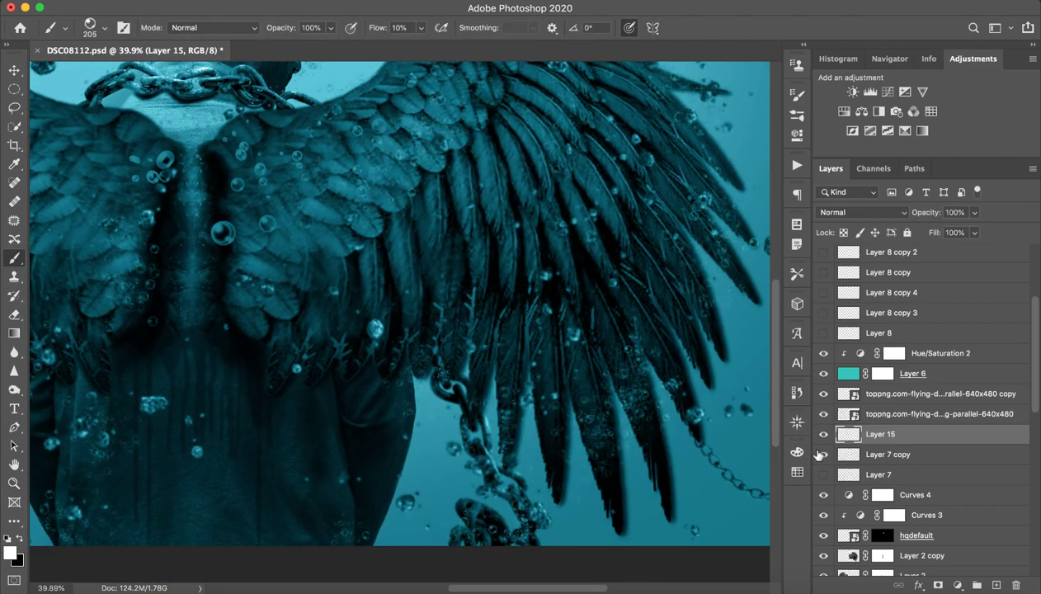
left_click(823, 454)
left_click(824, 455)
Examine the bubbles around the man's head and chained neck up close, and check them against the full image
key("z")
left_click_drag(641, 390, 555, 368)
mouse_move(432, 254)
left_mouse_down()
mouse_move(523, 267)
mouse_move(486, 328)
left_mouse_up()
key("b")
key("space")
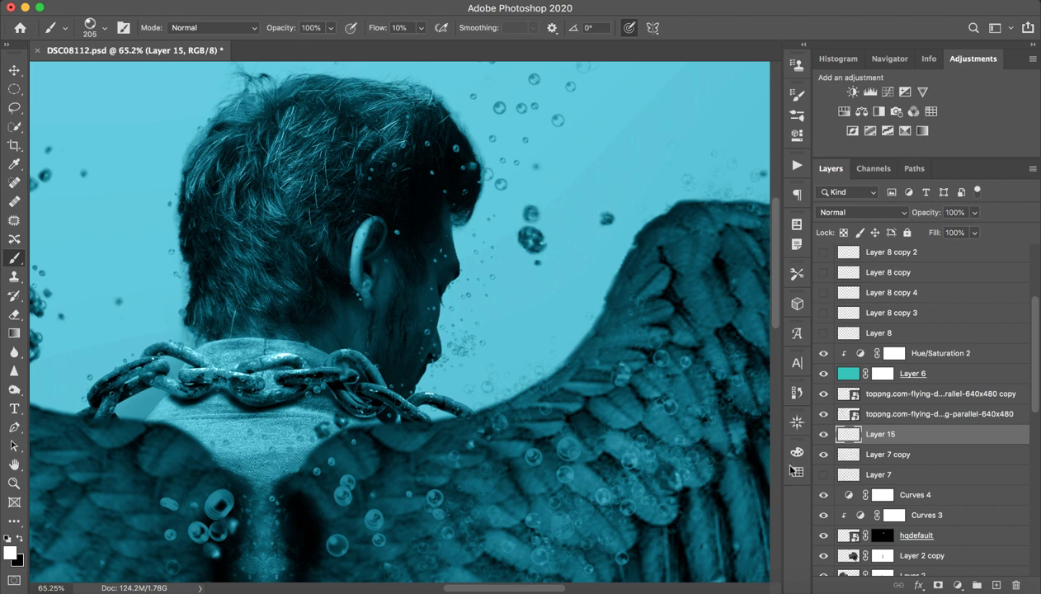
left_click(825, 457)
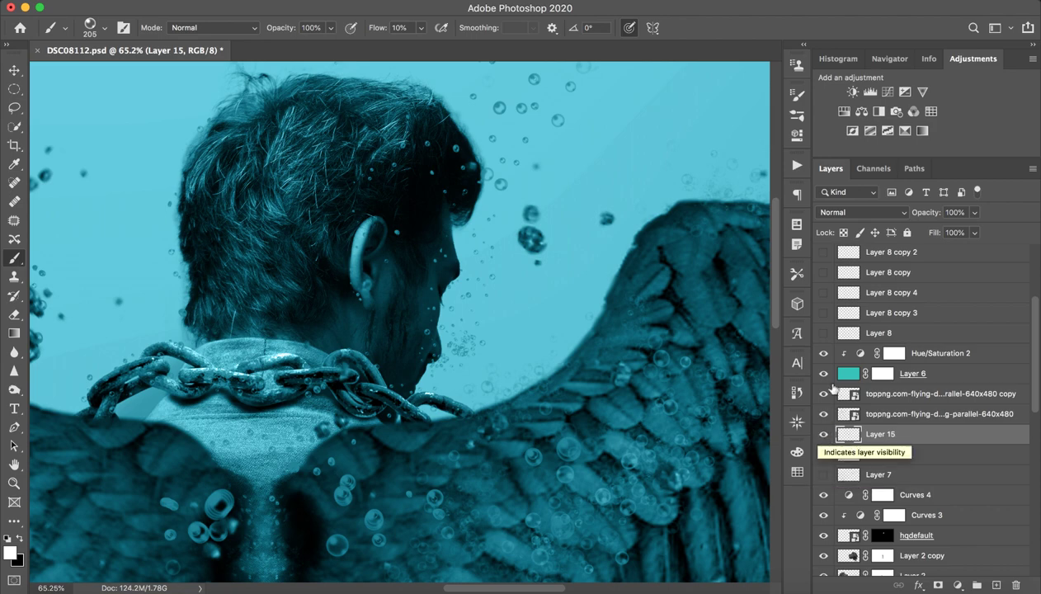
key("z")
left_click_drag(634, 320, 545, 319)
key("b")
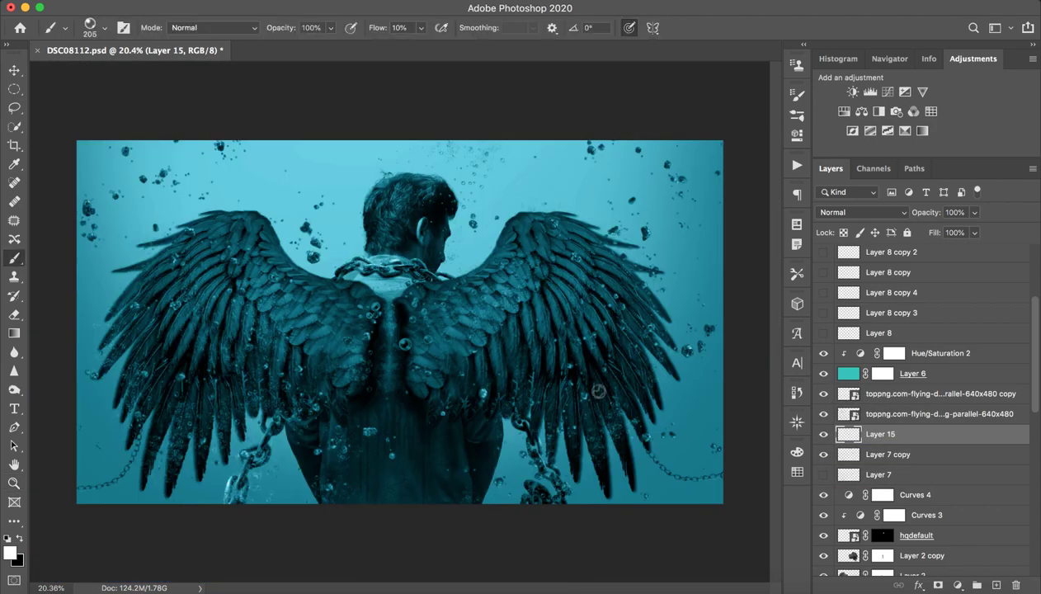
Show Layer 7 with its additional bubbles and Layer 8 with the white halo above the man's head
left_click(825, 474)
left_click(829, 475)
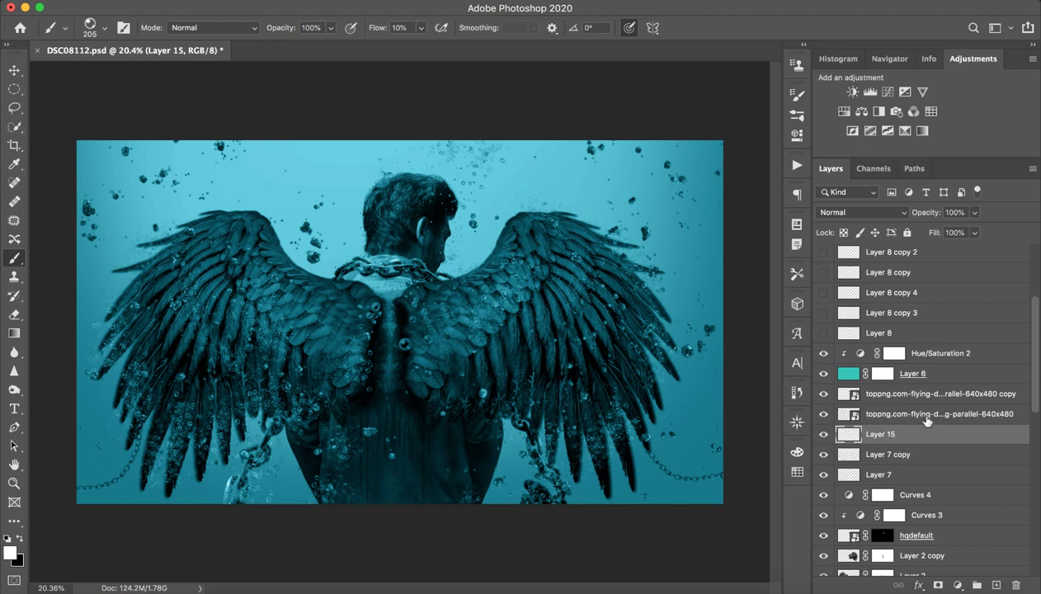
scroll(926, 421, "up", 5)
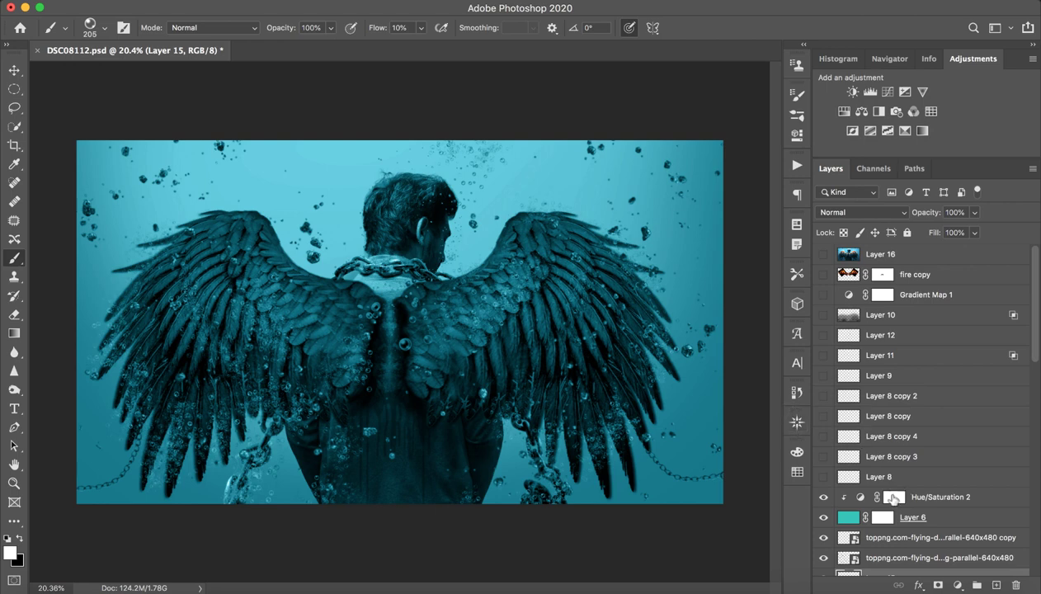
left_click(824, 477)
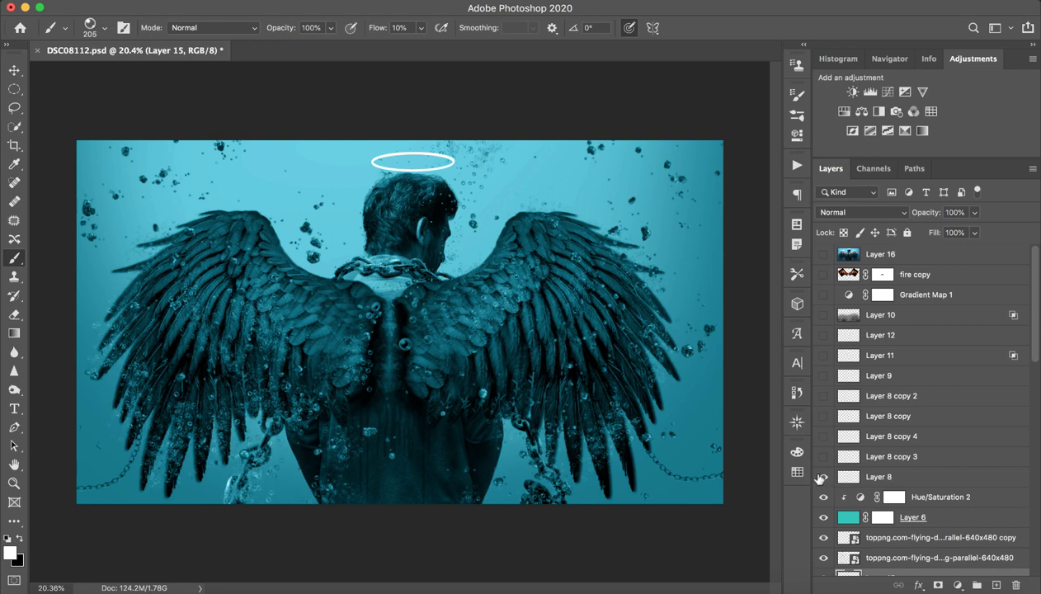
Duplicate the Layer 8 halo, look up the Gaussian Blur filter without applying it, and delete the duplicate
left_click(904, 458)
left_click(901, 477)
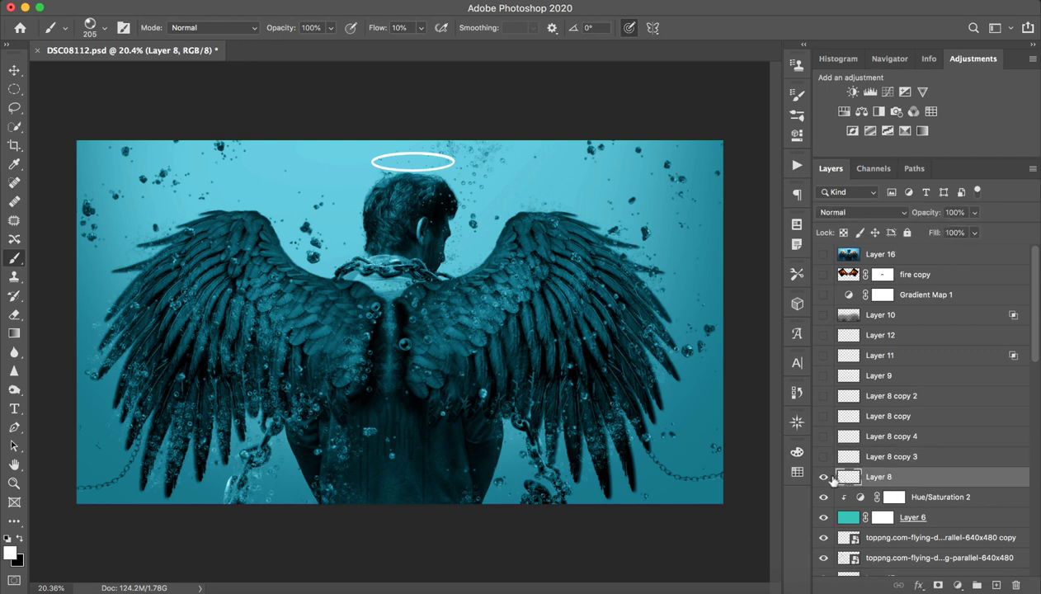
key("super+j")
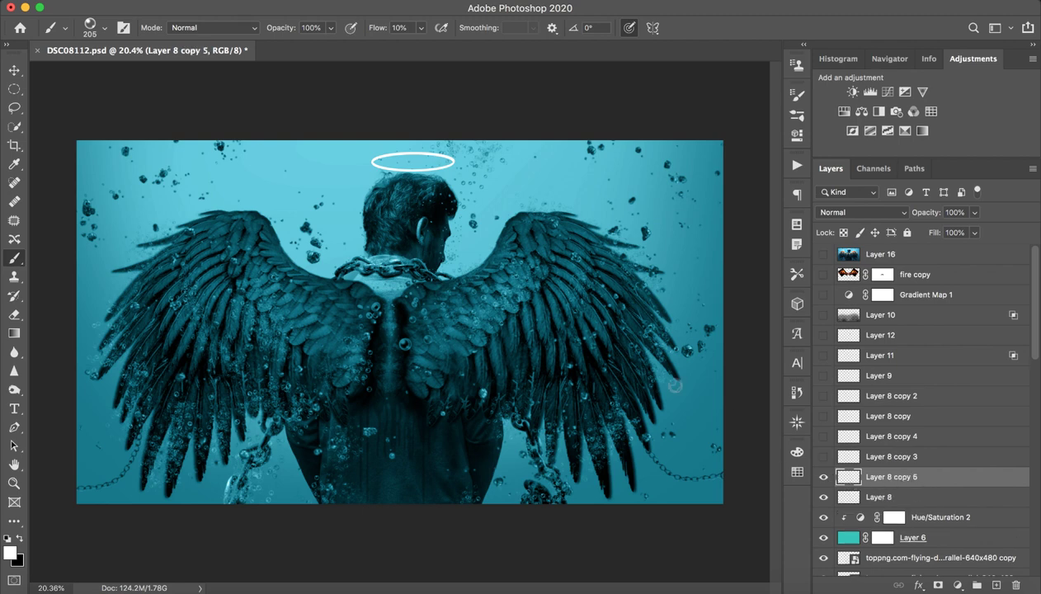
left_click(330, 0)
left_click(373, 7)
left_click(347, 2)
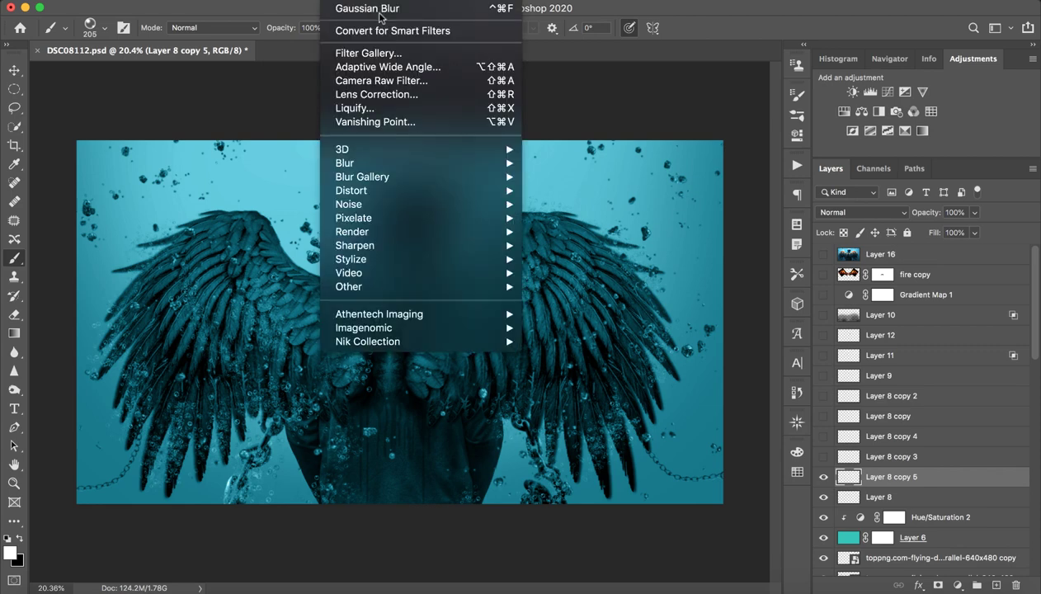
mouse_move(484, 191)
left_click(695, 126)
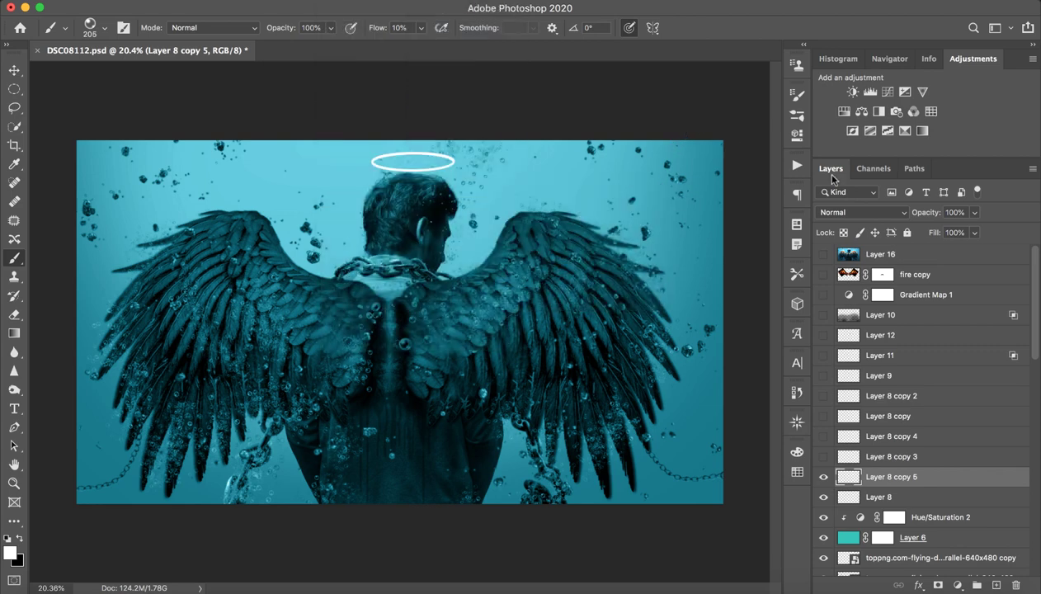
left_click(824, 477)
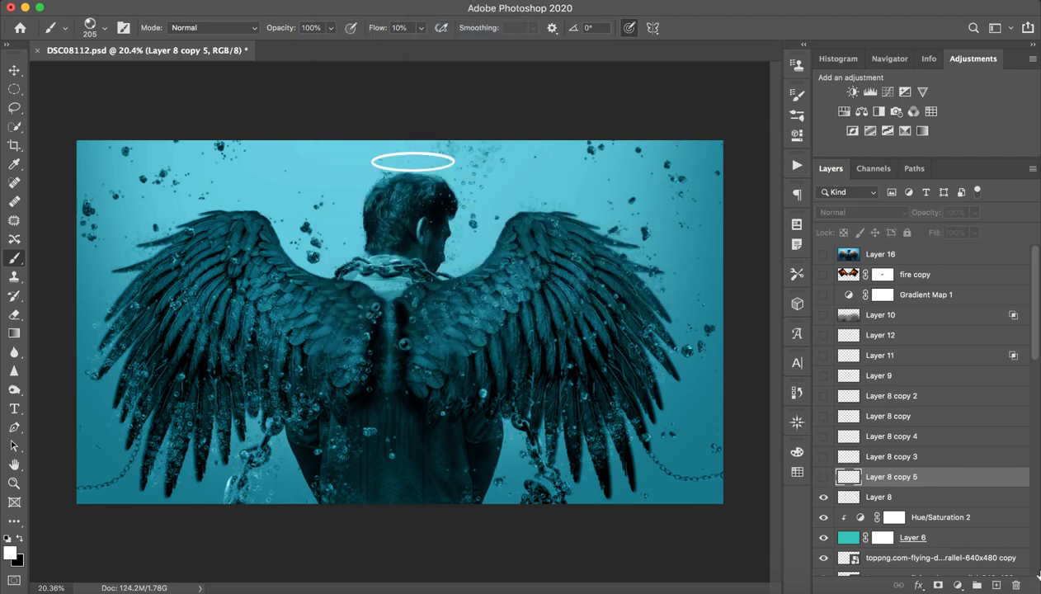
left_click(1016, 585)
Show Layer 8 copy 3, Layer 8 copy 4, Layer 8 copy and Layer 8 copy 2 to build up the halo's glow
left_click(823, 457)
key("z")
mouse_move(385, 165)
left_mouse_down()
mouse_move(476, 149)
mouse_move(554, 156)
mouse_move(485, 226)
left_mouse_up()
key("space")
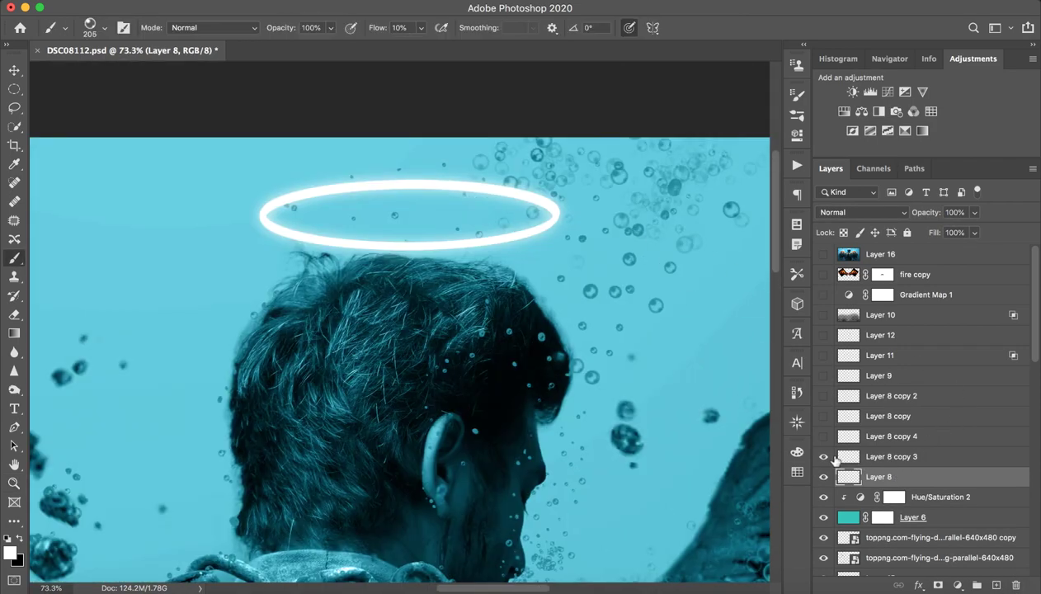
left_click(824, 456)
left_click(823, 456)
left_click(824, 436)
left_click(823, 416)
left_click(823, 395)
Preview Layer 9's light on the hair, hide it again, and inspect the halo glow with Layer 8 copy 2 selected
left_click(823, 375)
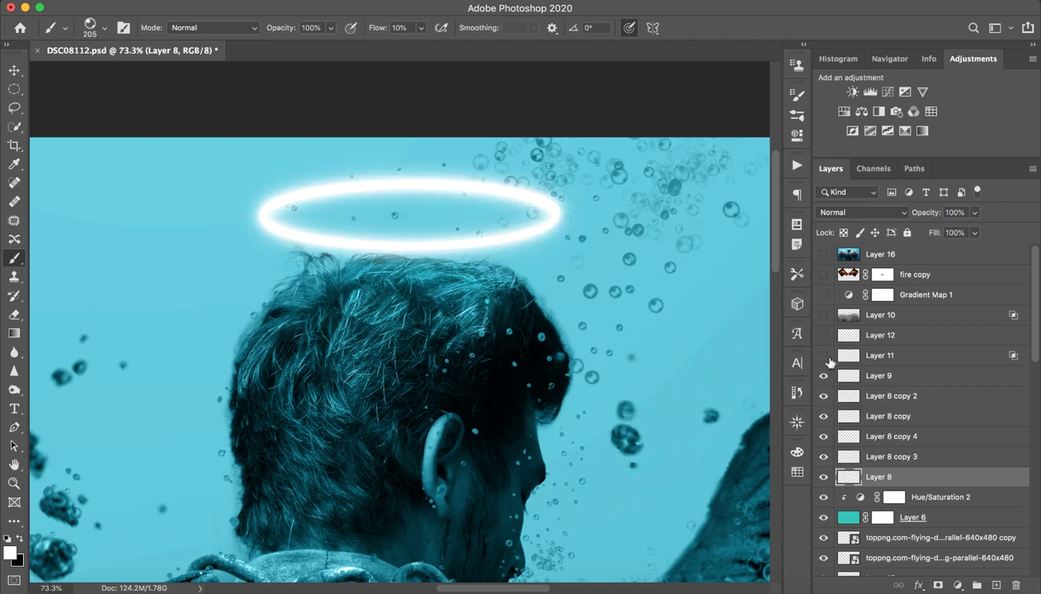
left_click(826, 382)
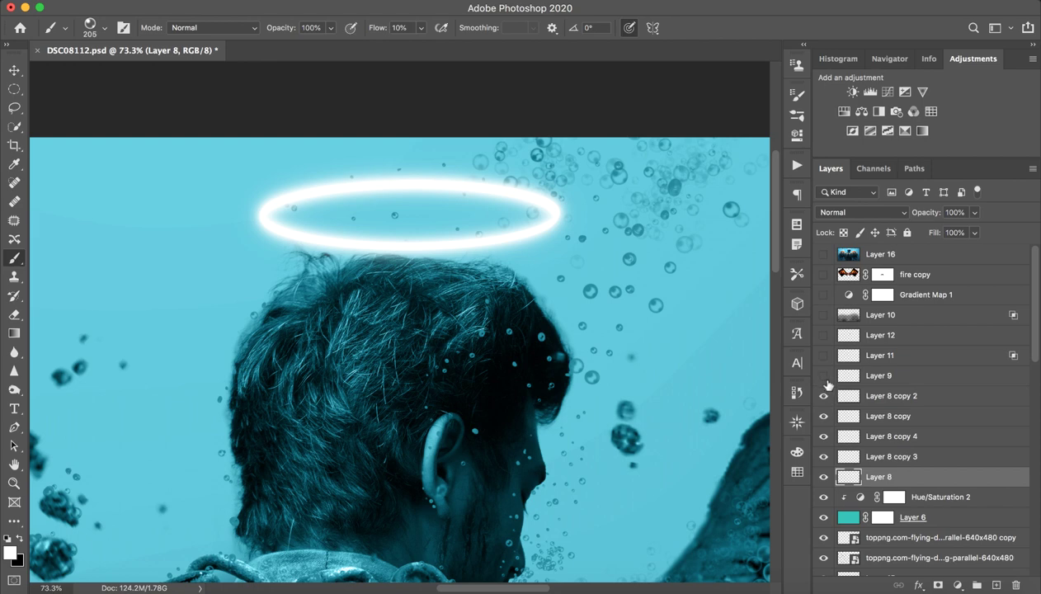
left_click(826, 382)
left_click(826, 382)
left_click(889, 402)
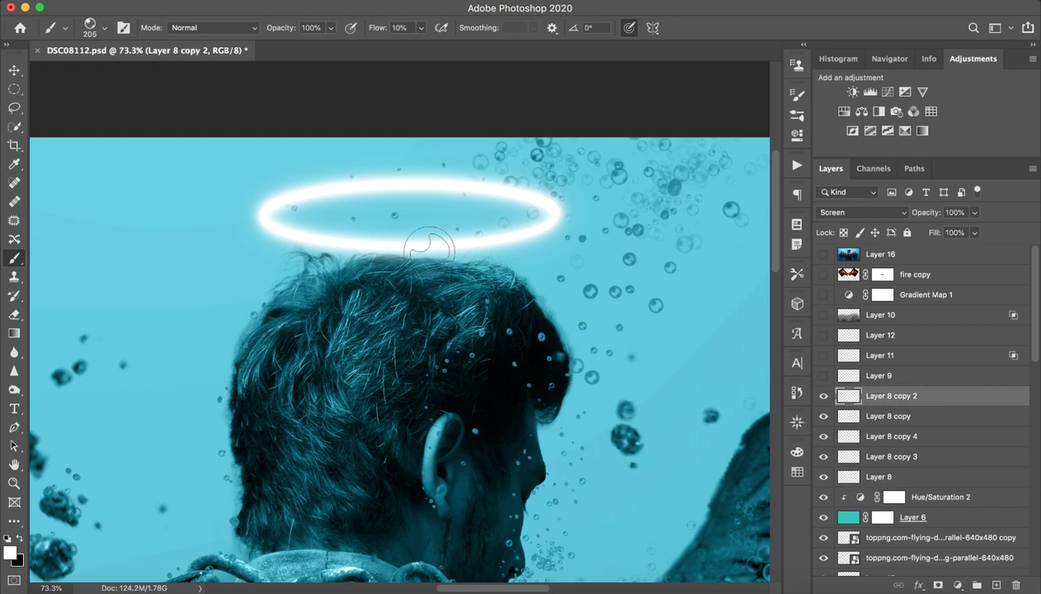
key("z")
left_click_drag(485, 251, 408, 256)
key("b")
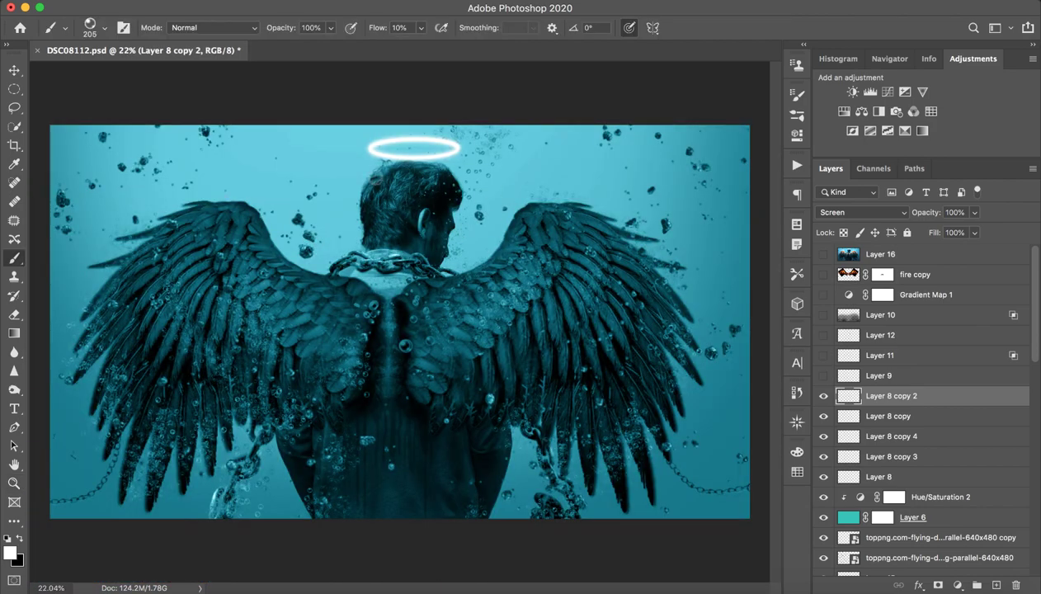
key("super+space")
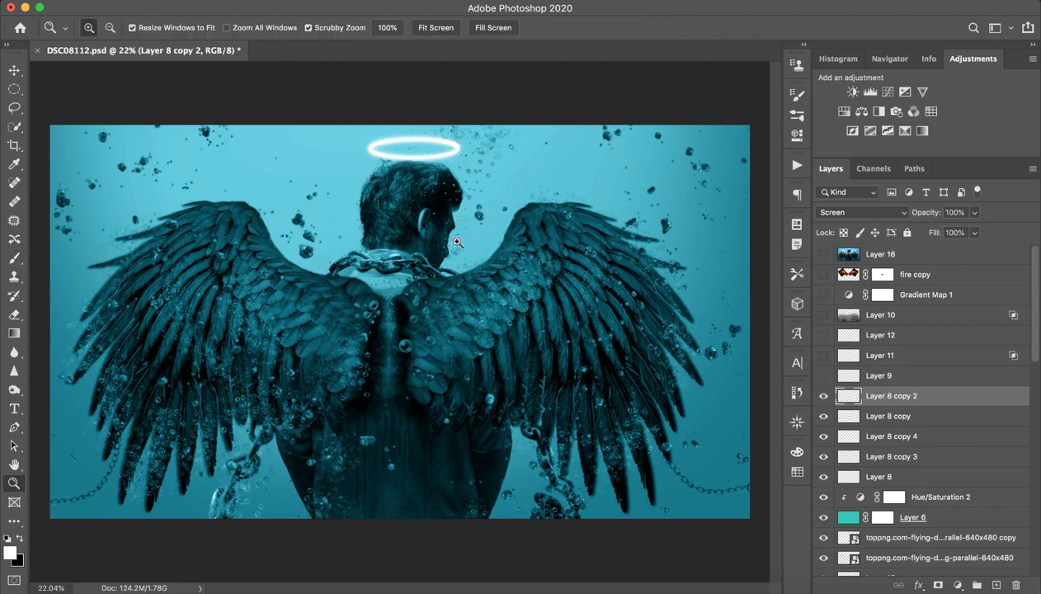
left_click_drag(449, 241, 484, 239)
left_click_drag(421, 229, 489, 266)
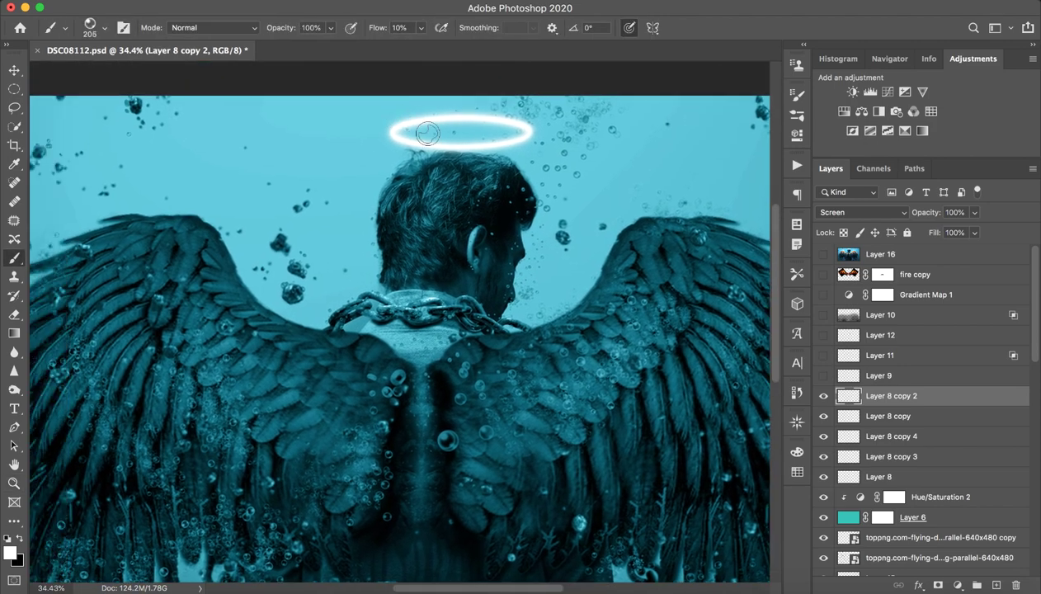
Select and show Layer 9, and check its blend mode, keeping it on Overlay
left_click(847, 374)
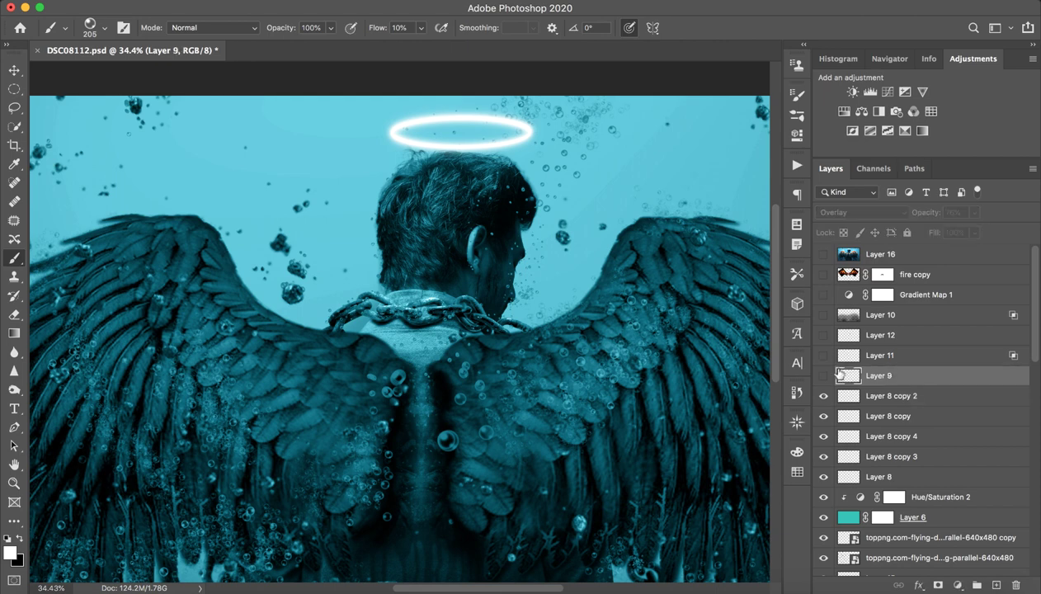
left_click(822, 375)
left_click(838, 212)
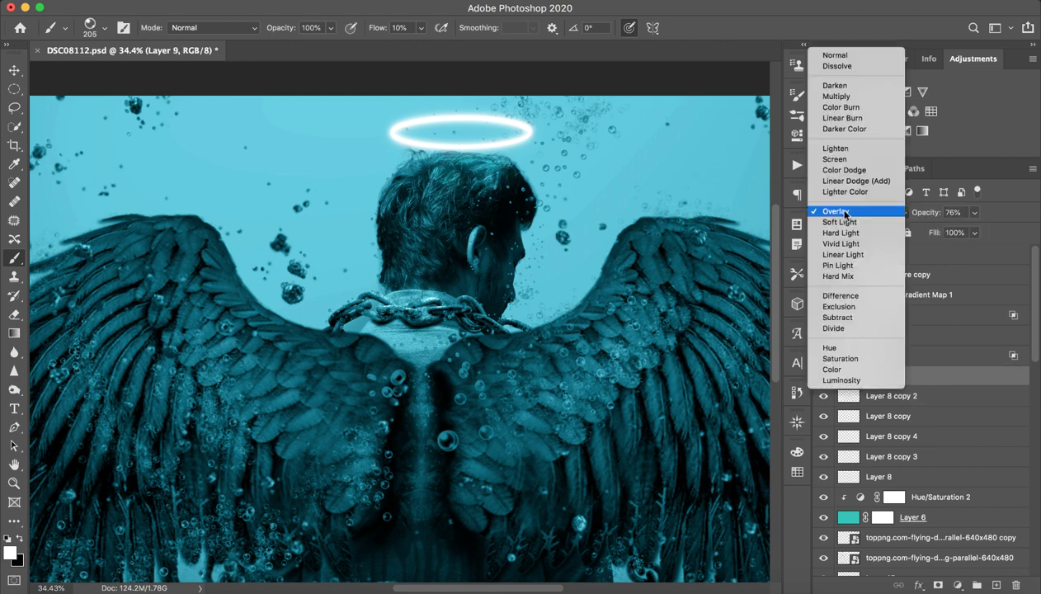
left_click(839, 214)
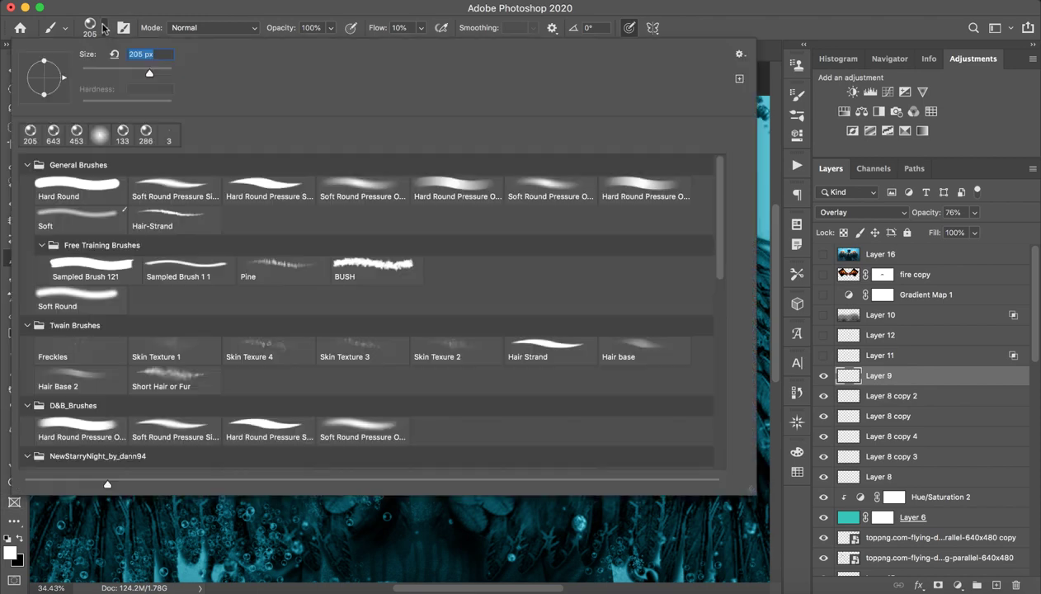
Choose the "Soft Round Pressure O..." brush from the D&B_Brushes set
left_click(105, 28)
left_click(353, 426)
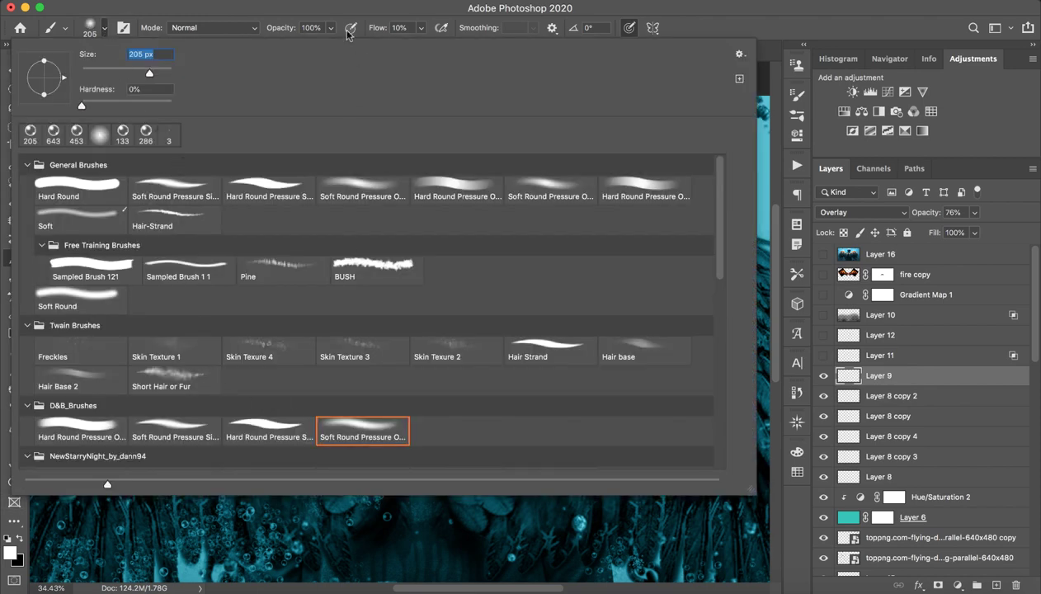
left_click(338, 7)
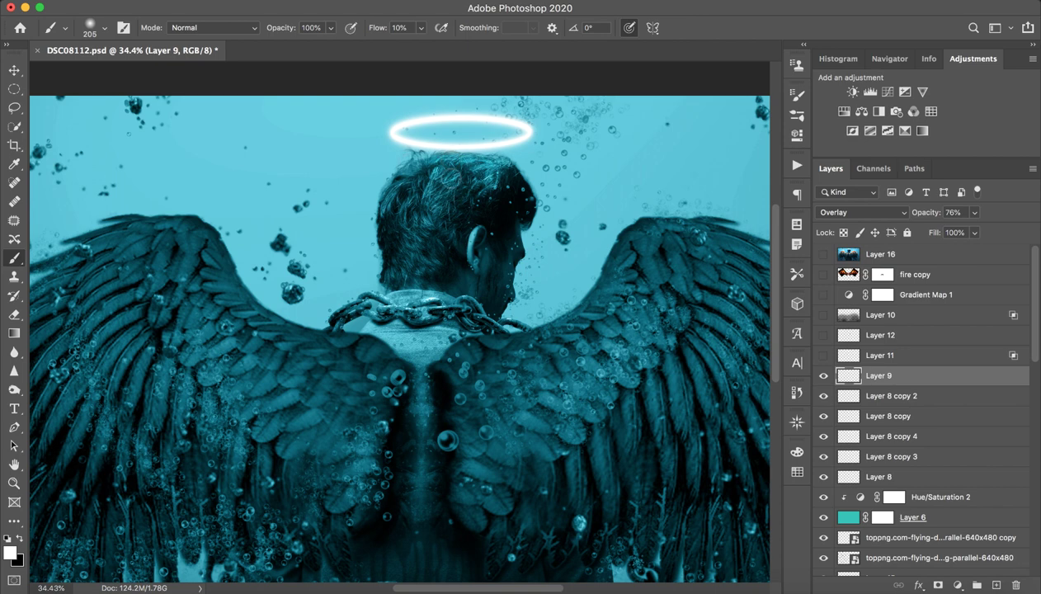
Compare the halo's light on the hair with Layer 9 off and on, keep it visible, and show Layer 11
left_click(825, 376)
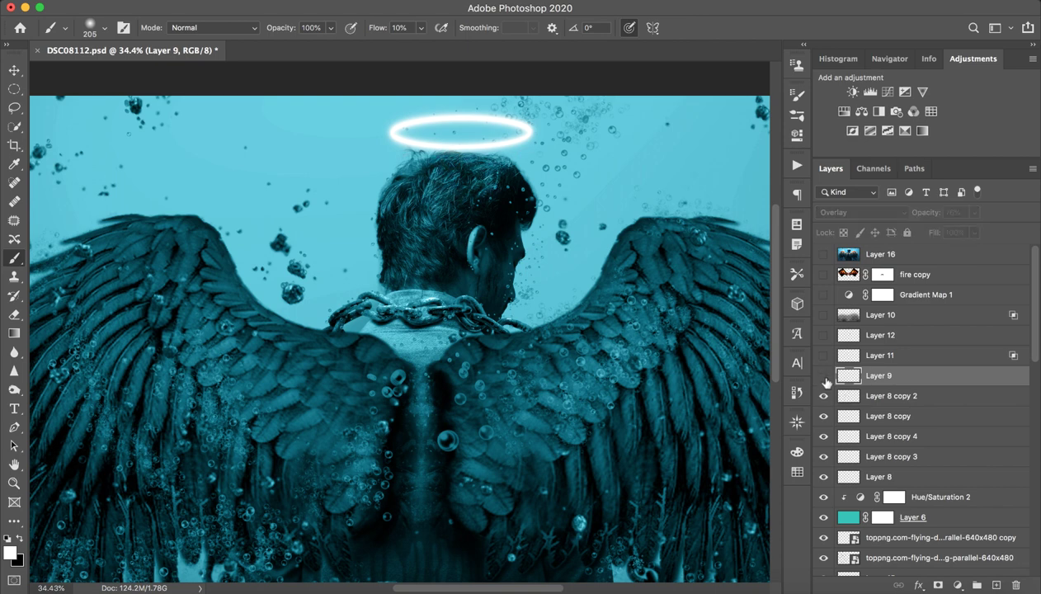
left_click(822, 377)
left_click(824, 377)
left_click_drag(525, 169, 566, 180)
scroll(543, 178, "up", 2)
left_click(824, 376)
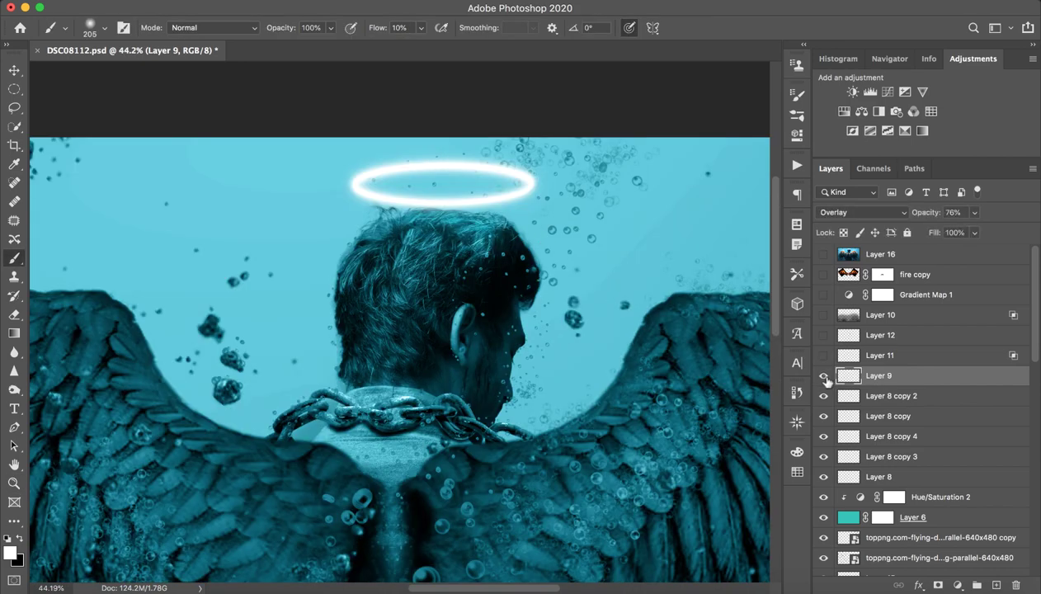
left_click(825, 376)
left_click(824, 376)
left_click(824, 356)
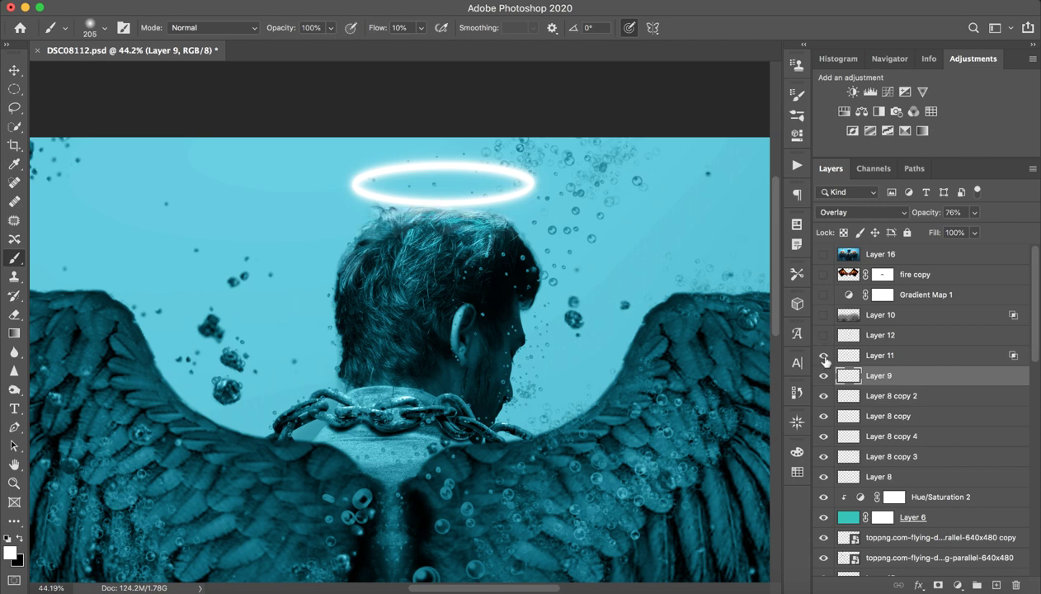
Show Layer 12, the white rim light along the wing edges and chain, and select it
left_click(875, 359)
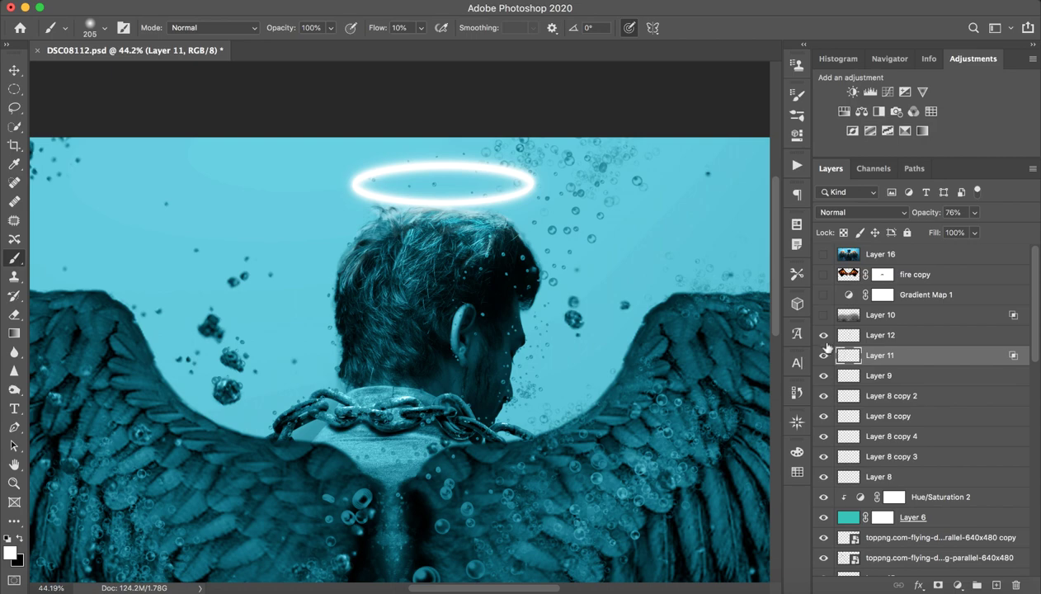
left_click(824, 335)
key("super+space")
mouse_move(543, 345)
left_mouse_down()
mouse_move(476, 347)
mouse_move(498, 349)
left_mouse_up()
left_click_drag(476, 407, 472, 354)
key("super+space")
left_click(855, 335)
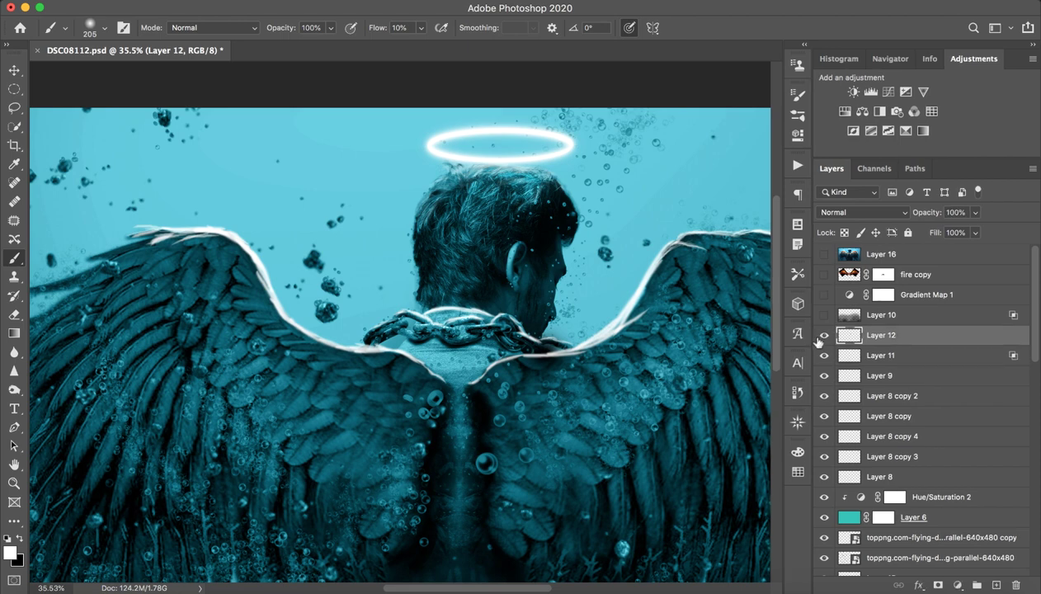
Compare the wing edge and chain with Layer 12 off and on, keeping the layer visible
left_click(824, 335)
left_click(825, 335)
left_click_drag(212, 309, 193, 310)
key("super+space")
left_click_drag(349, 403, 414, 402)
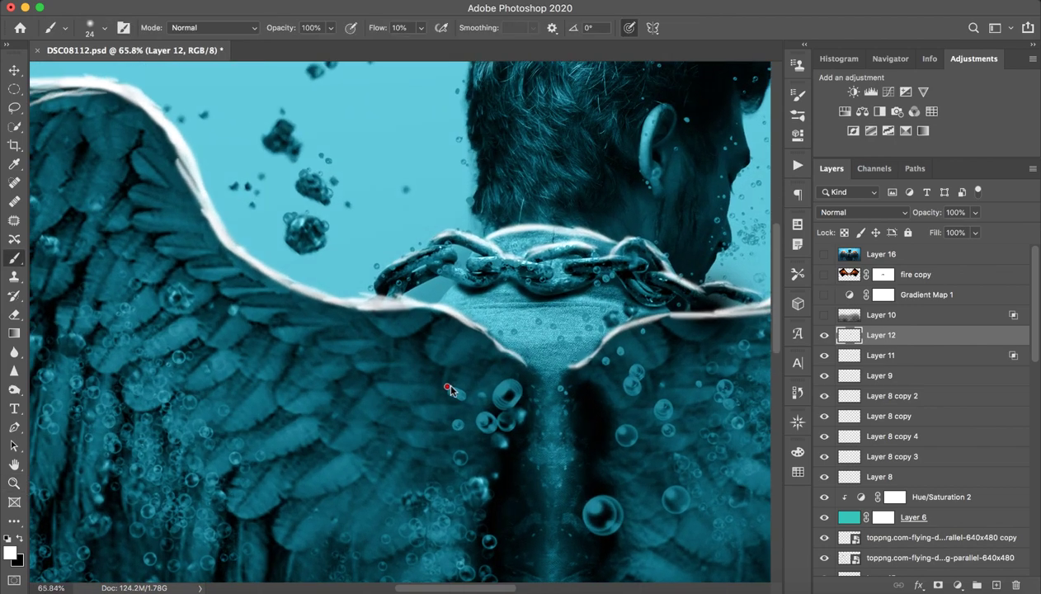
key("super+comma")
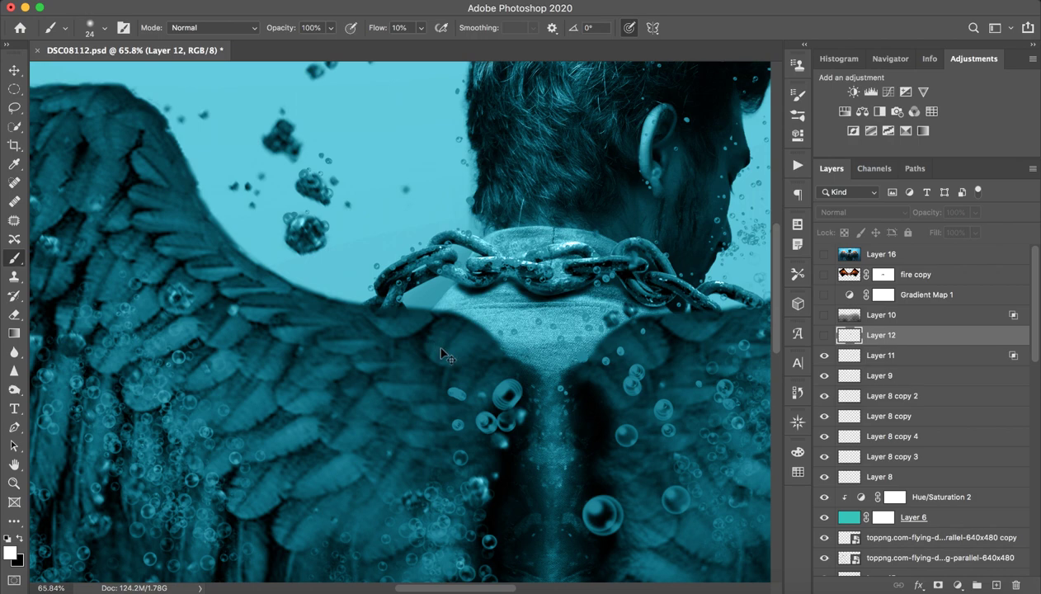
key("super+comma")
key("ctrl+comma")
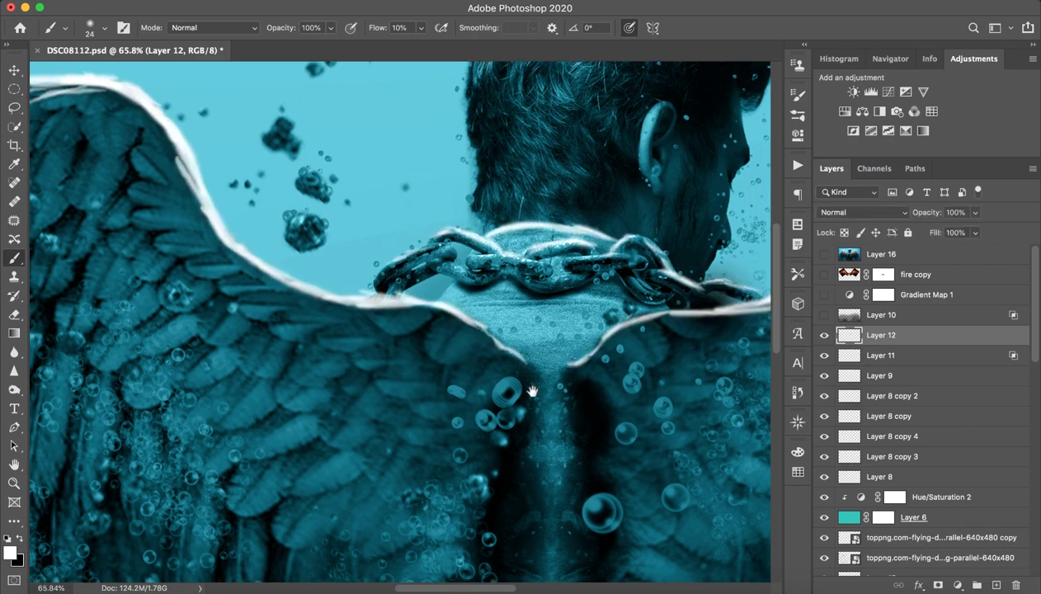
Try soft brush strokes on Layer 12 across the shirt below the chain, and undo them
scroll(525, 396, "down", 2)
key("super+space")
left_click_drag(483, 239, 501, 239)
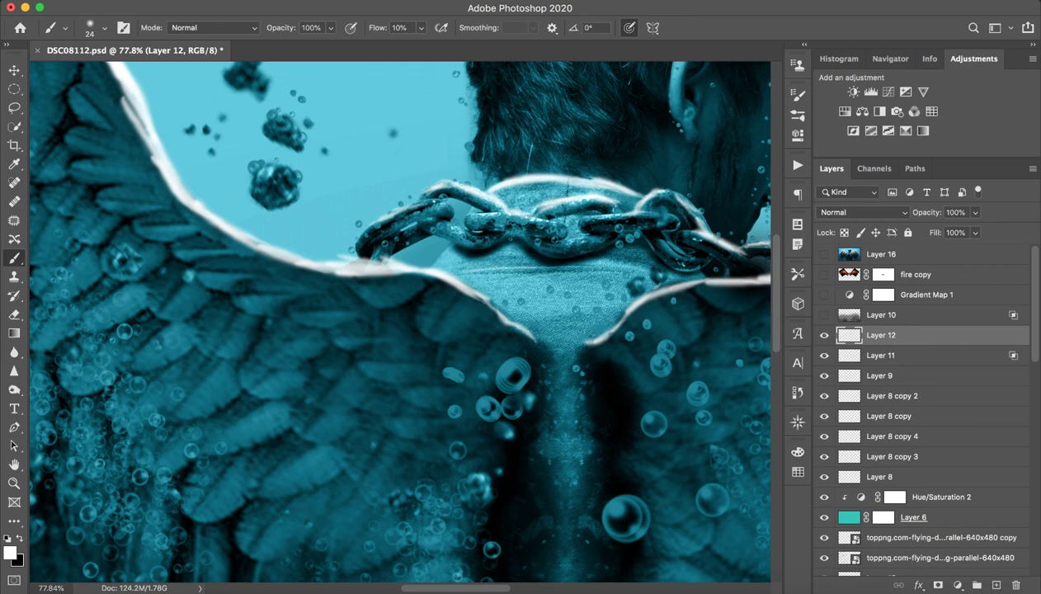
mouse_move(462, 269)
left_mouse_down()
mouse_move(568, 262)
mouse_move(557, 280)
left_mouse_up()
left_click_drag(493, 264, 590, 263)
key("super+z")
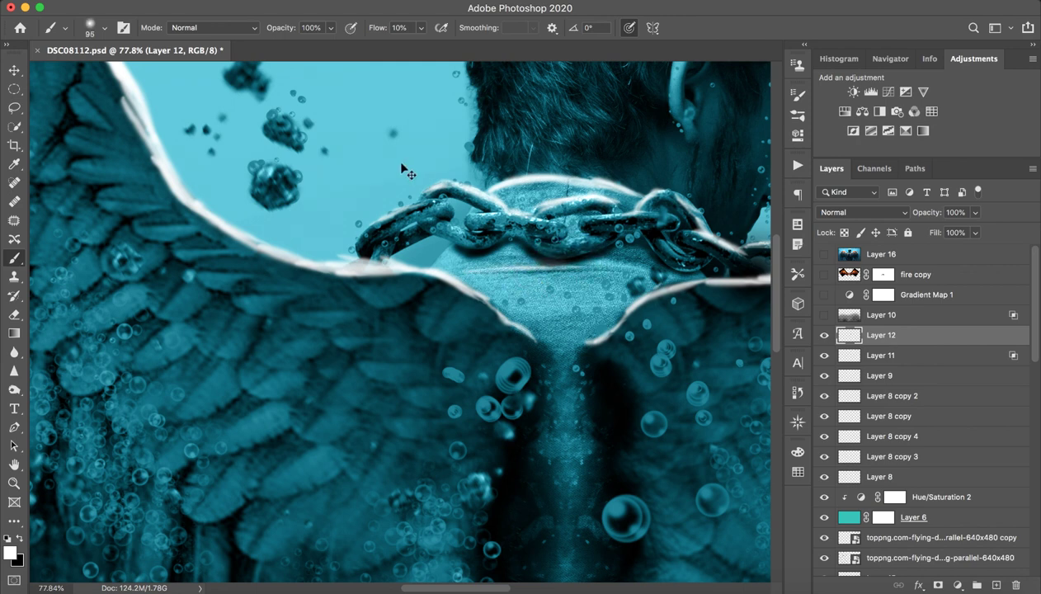
key("super+z")
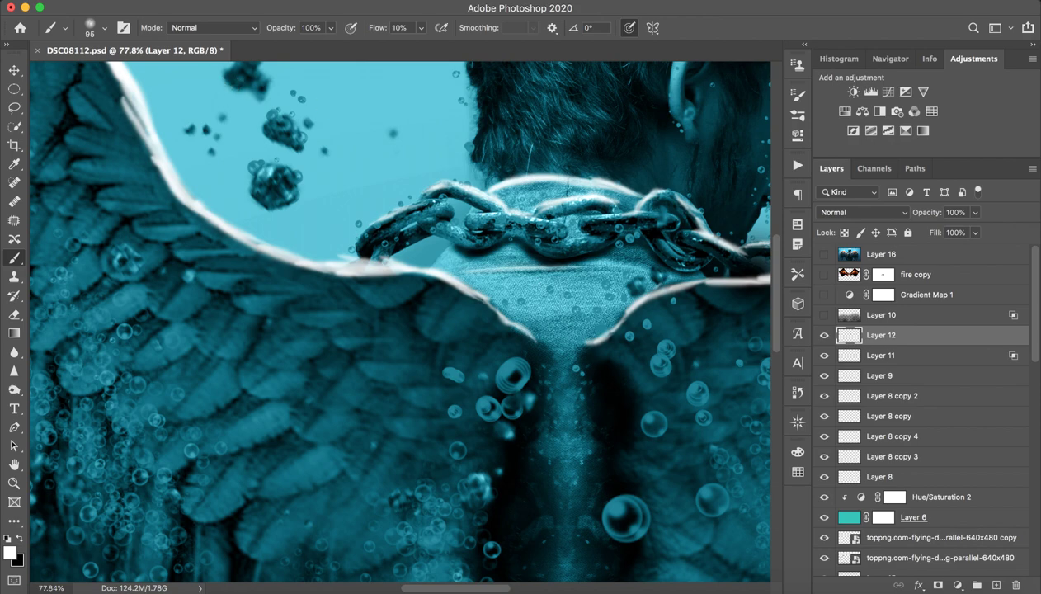
Try the "Hard Round Pressure S..." brush from D&B_Brushes on the feathers, and undo the test strokes
left_click(182, 31)
left_click(104, 27)
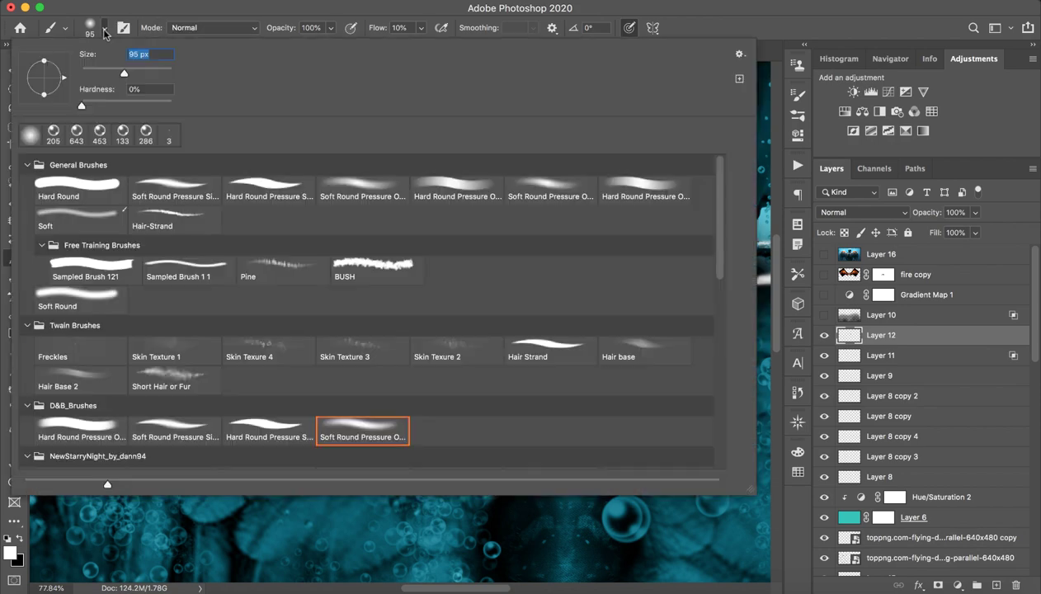
left_click(259, 424)
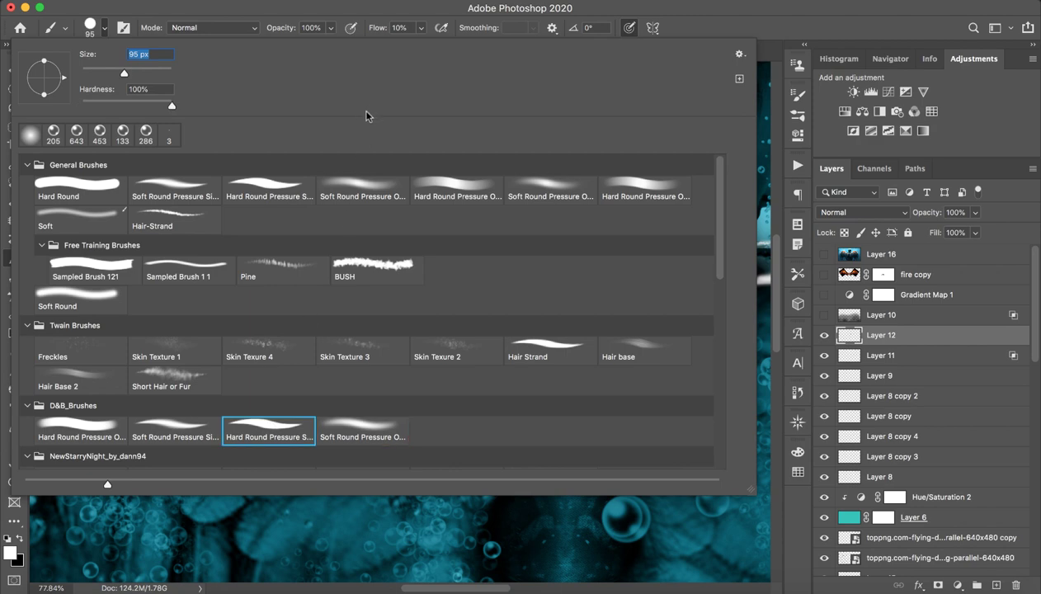
key("Return")
mouse_move(331, 325)
left_mouse_down()
mouse_move(430, 315)
mouse_move(409, 329)
mouse_move(248, 345)
left_mouse_up()
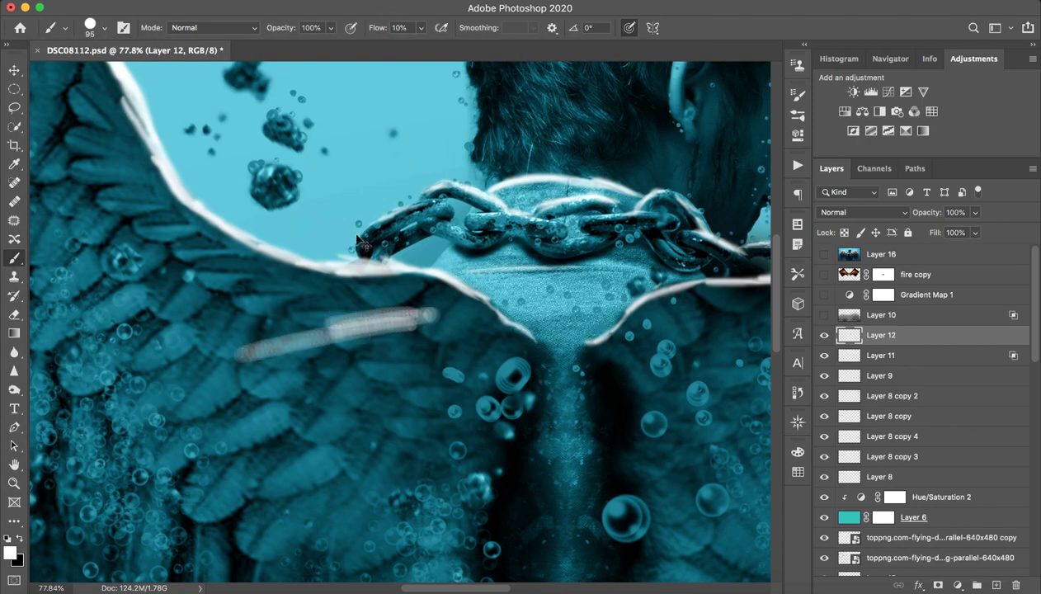
key("super+z")
key("super+z")
key("super+z")
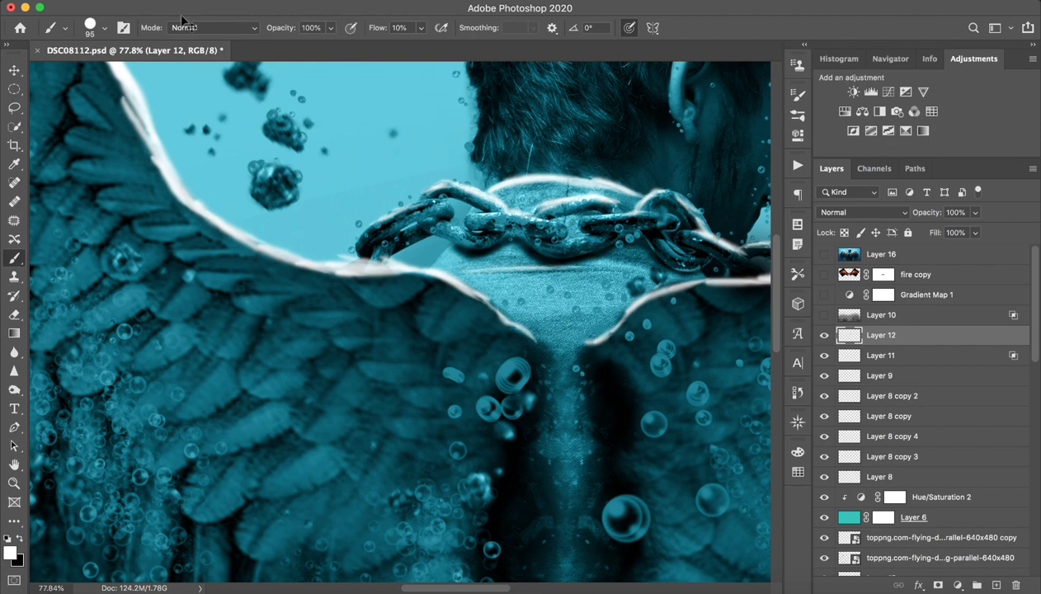
Choose the "Soft Round Pressure Si..." brush from D&B_Brushes, test it on the feathers, and set its flow to 100%
left_click(104, 29)
left_click(171, 435)
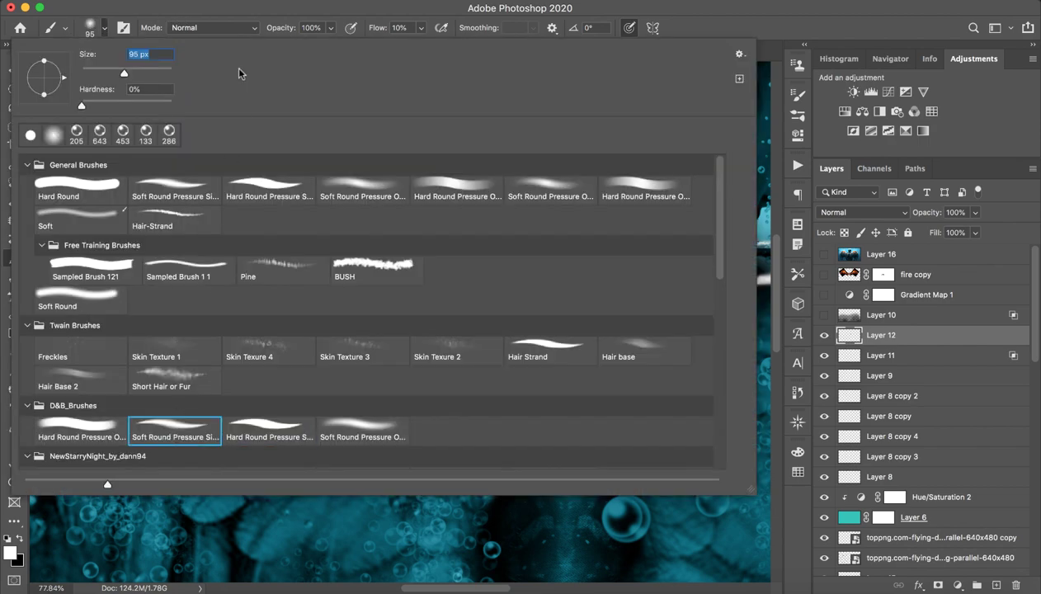
left_click(254, 10)
mouse_move(375, 350)
left_mouse_down()
mouse_move(274, 334)
mouse_move(394, 350)
left_mouse_up()
key("super+z")
left_click_drag(373, 28, 487, 35)
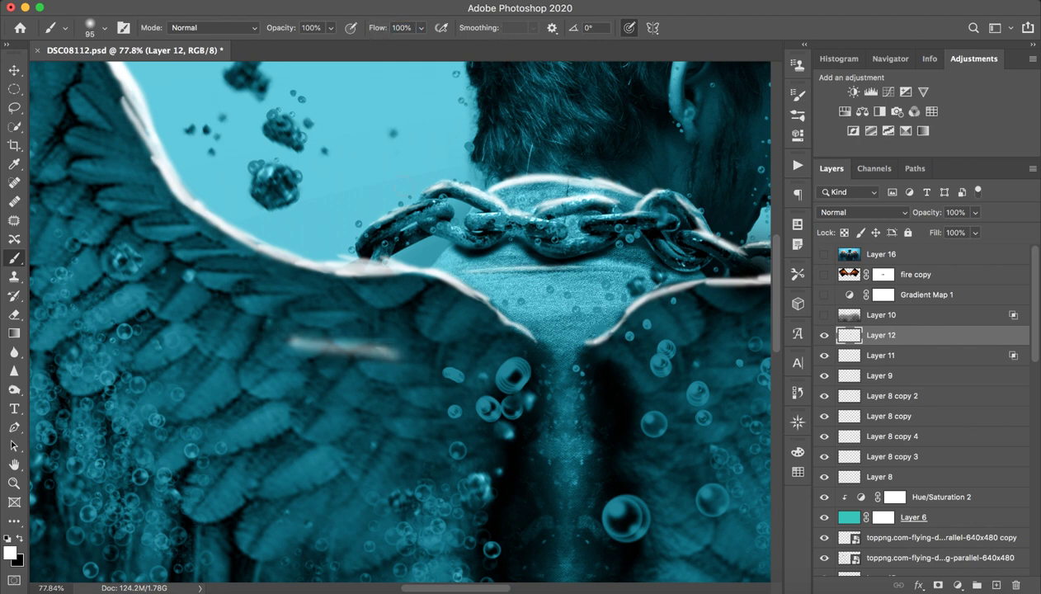
Test the soft pressure-size brush at full flow with several strokes over the feathers, and undo them
key("super+z")
key("ctrl+z")
left_click_drag(317, 359, 411, 320)
left_click_drag(302, 355, 442, 336)
left_click_drag(350, 334, 464, 280)
key("super+z")
key("super+z")
key("super+z")
key("super+z")
key("super+z")
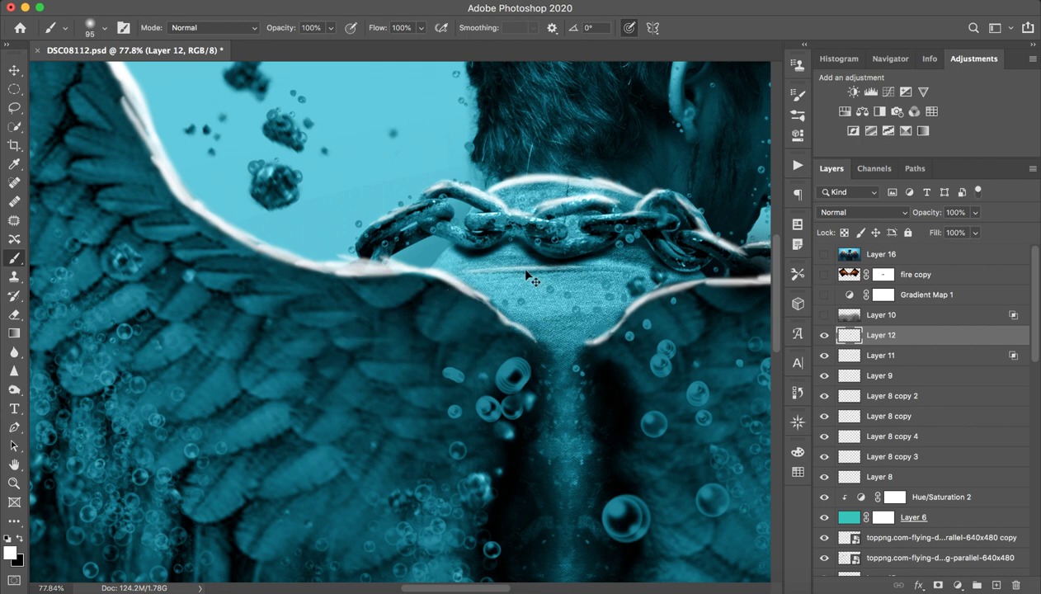
left_click(570, 300, "super")
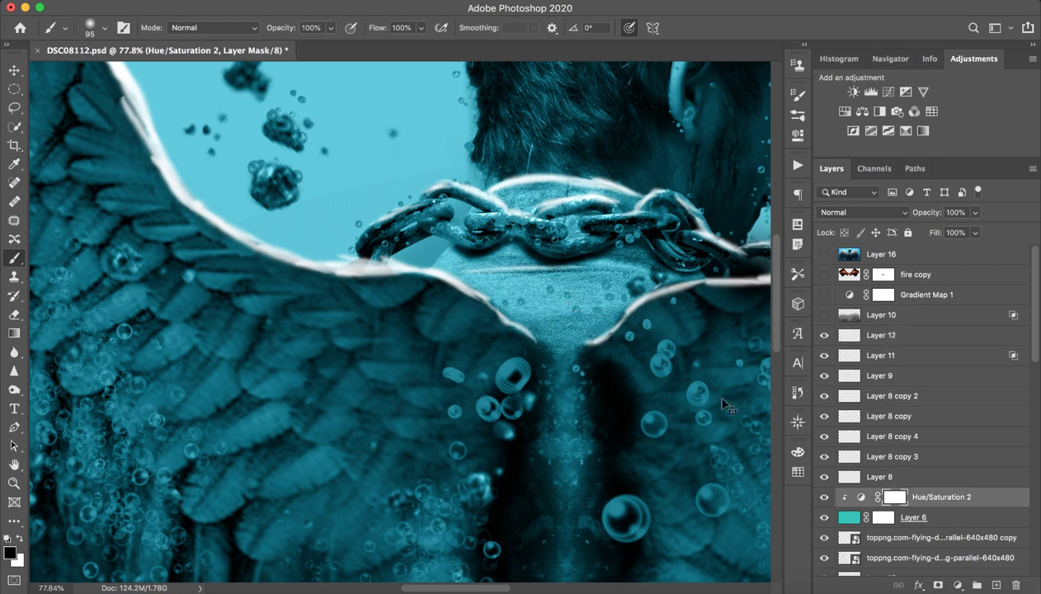
left_click(892, 334, "super")
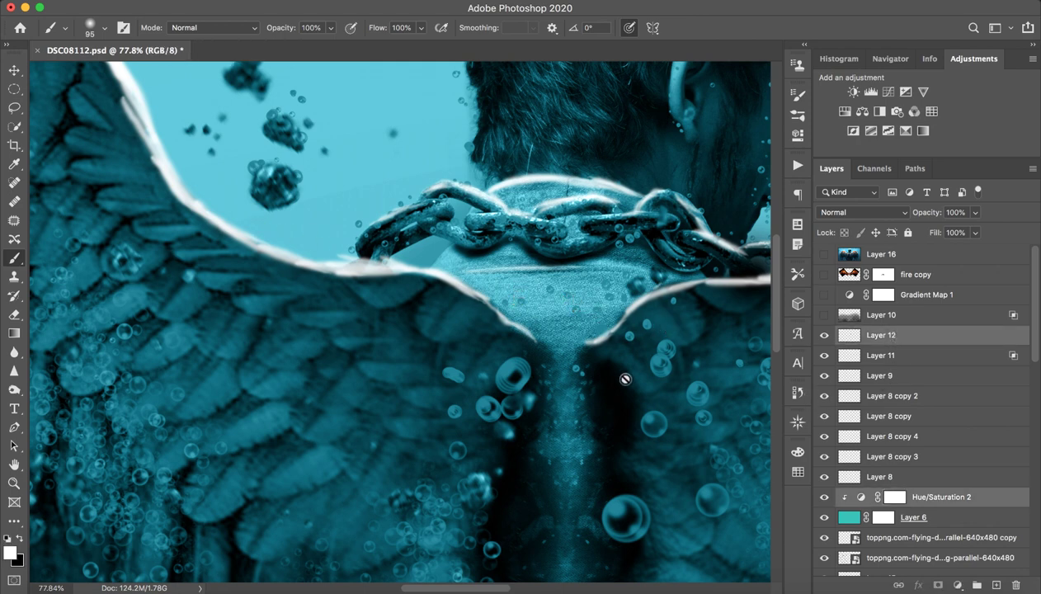
left_click(905, 345)
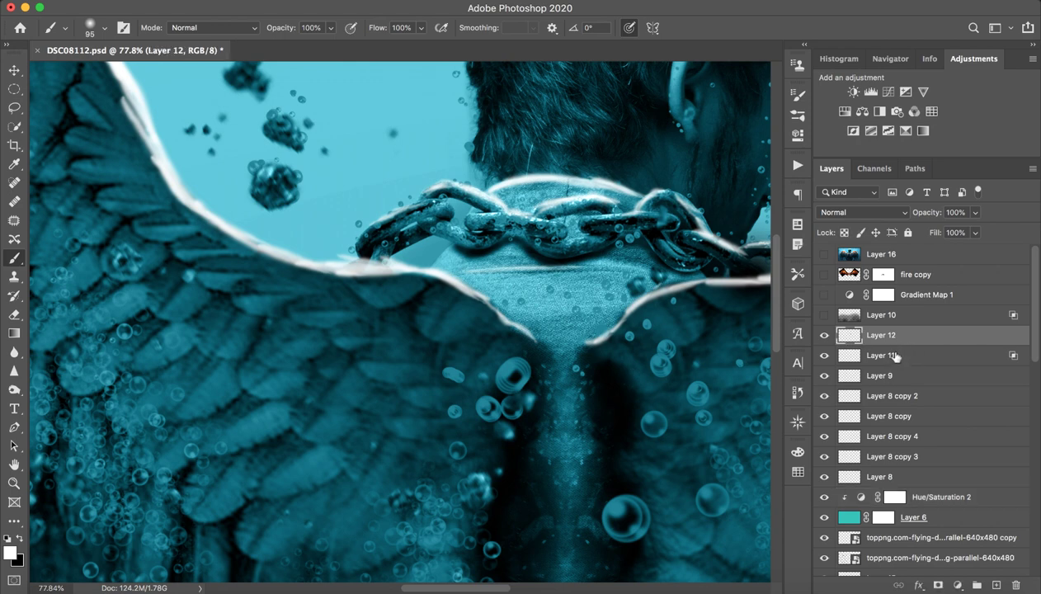
Try white strokes on Layer 12 along the shirt's seam below the chain, and undo them
left_click_drag(483, 269, 633, 269)
mouse_move(535, 267)
left_mouse_down()
mouse_move(637, 267)
mouse_move(626, 229)
left_mouse_up()
left_click_drag(533, 239, 583, 229)
key("super+z")
key("super+z")
key("super+z")
key("super+z")
key("super+z")
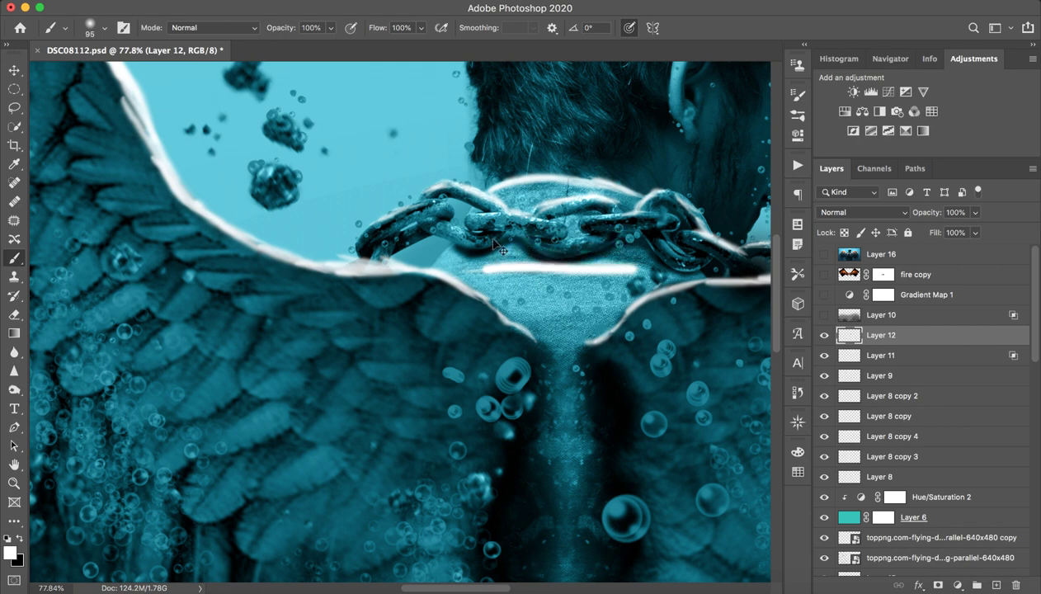
key("super+z")
Paint a thin white highlight with the 33 px brush along the shirt's seam on Layer 12
key("z")
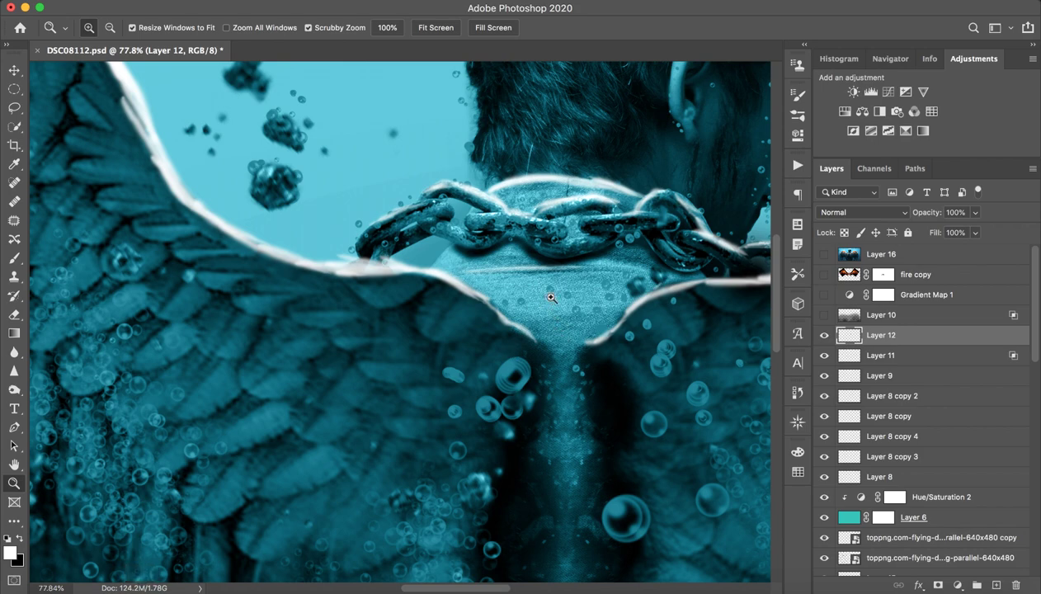
mouse_move(561, 297)
left_mouse_down()
mouse_move(565, 283)
mouse_move(532, 300)
left_mouse_up()
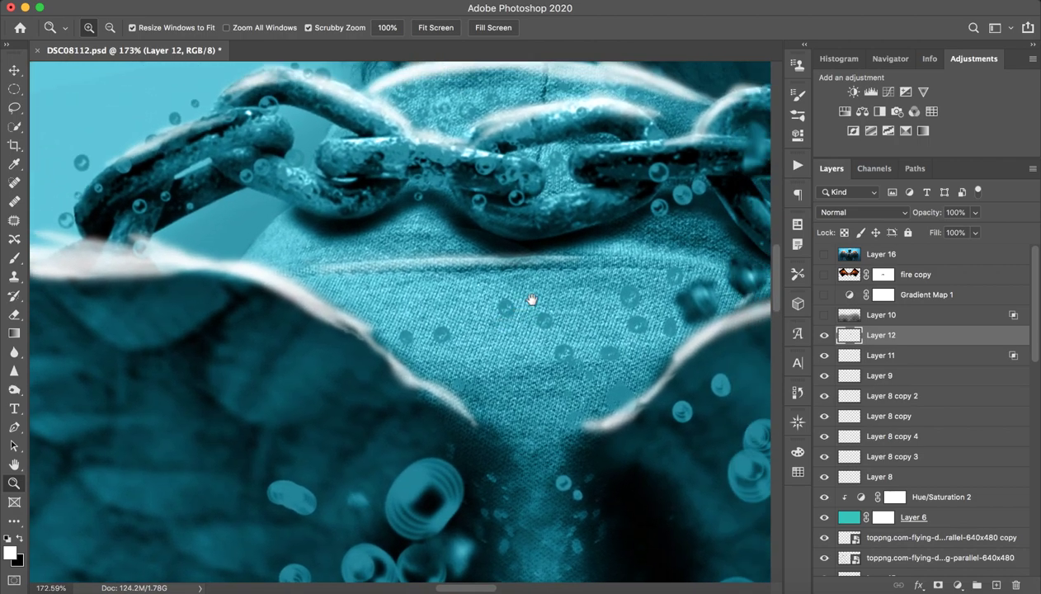
left_click(14, 257)
left_click_drag(450, 251, 409, 251)
left_click_drag(343, 262, 658, 252)
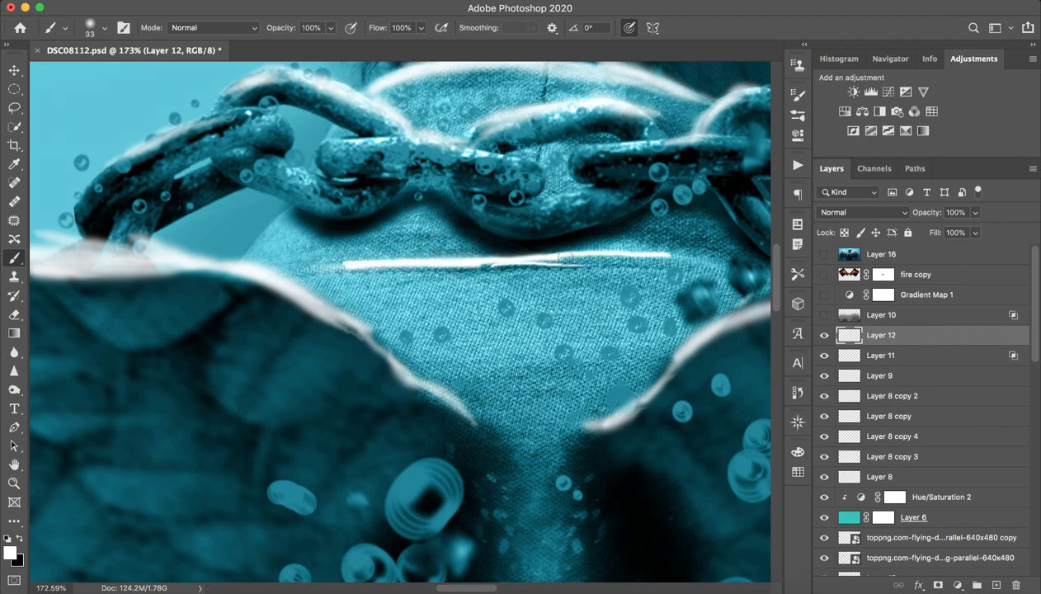
left_click_drag(564, 256, 700, 265)
mouse_move(626, 253)
left_mouse_down()
mouse_move(703, 259)
mouse_move(658, 254)
left_mouse_up()
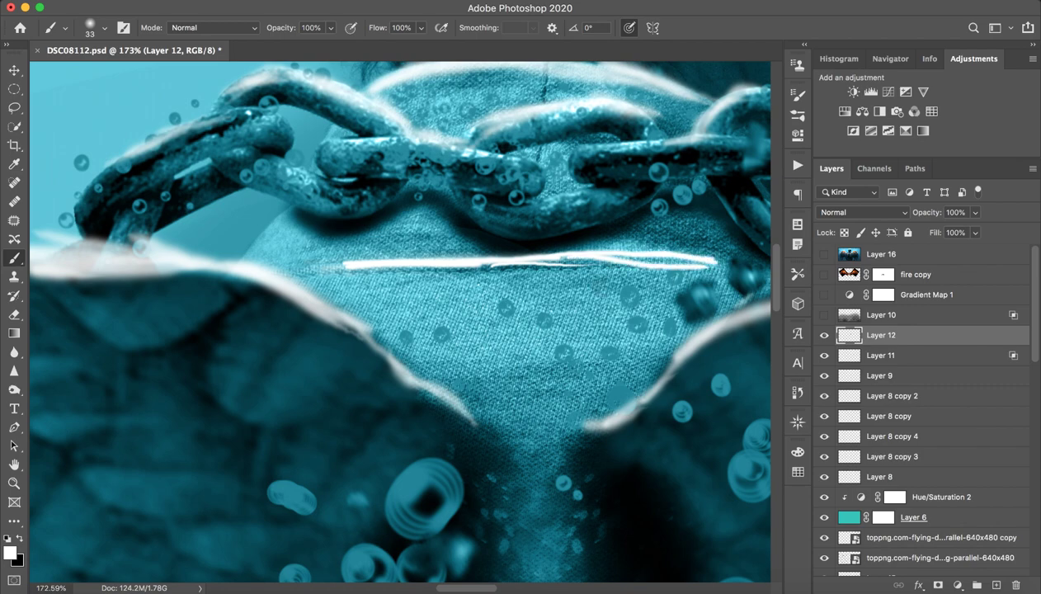
Undo the thin highlight strokes painted on the shirt's seam
key("z")
left_click_drag(578, 337, 508, 337)
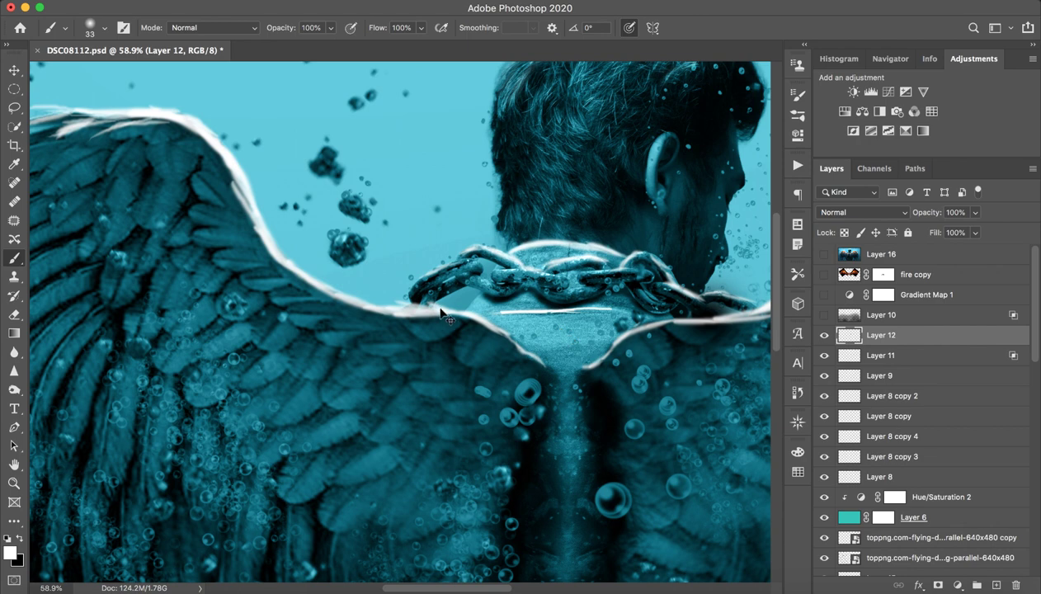
key("super+z")
key("super+z")
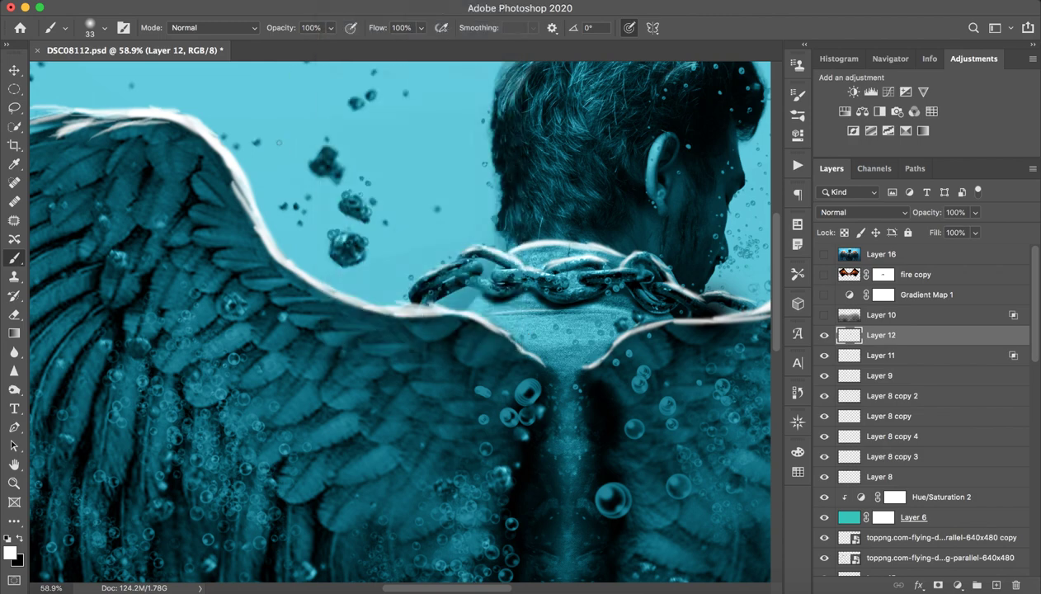
Compare the whole composite with Layer 12's rim light off and on, leaving it visible
key("z")
left_click_drag(481, 256, 384, 189)
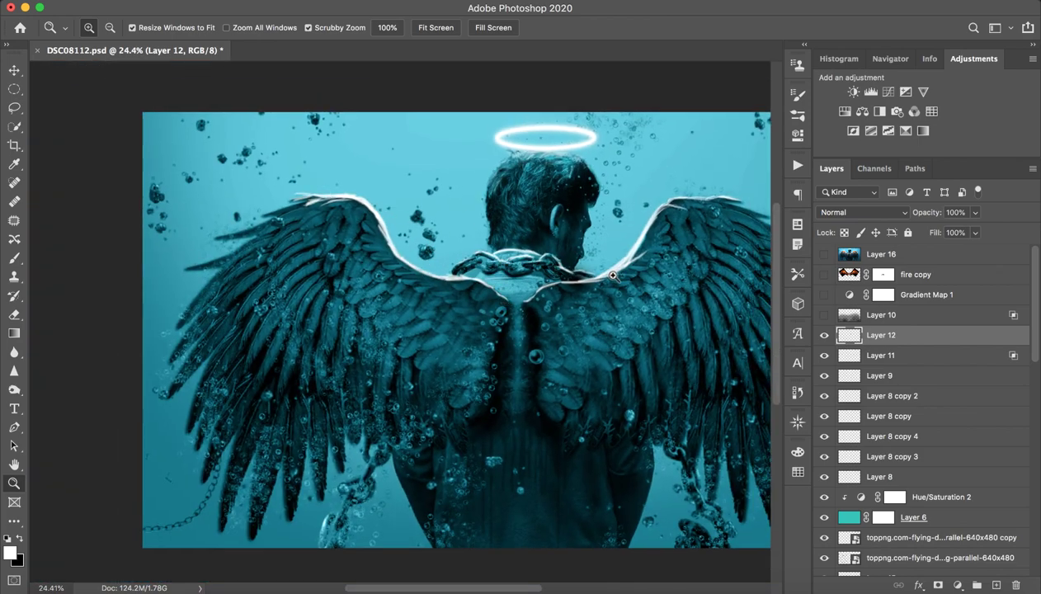
left_click(825, 335)
left_click(825, 335)
left_click_drag(676, 285, 655, 287)
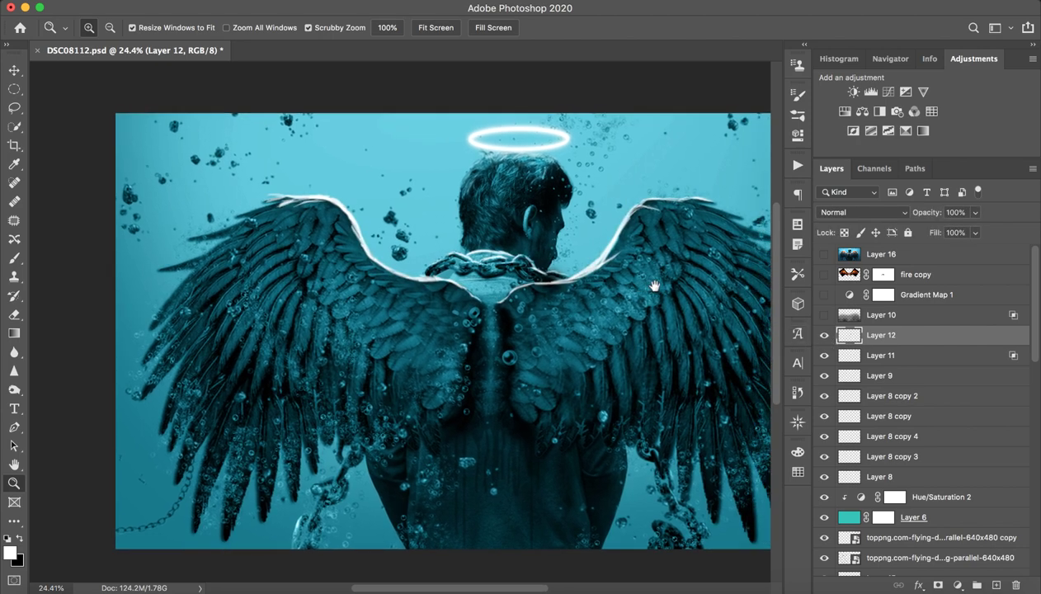
left_click(825, 337)
left_click(824, 337)
left_click(824, 339)
left_click(825, 336)
left_click(824, 337)
left_click(824, 337)
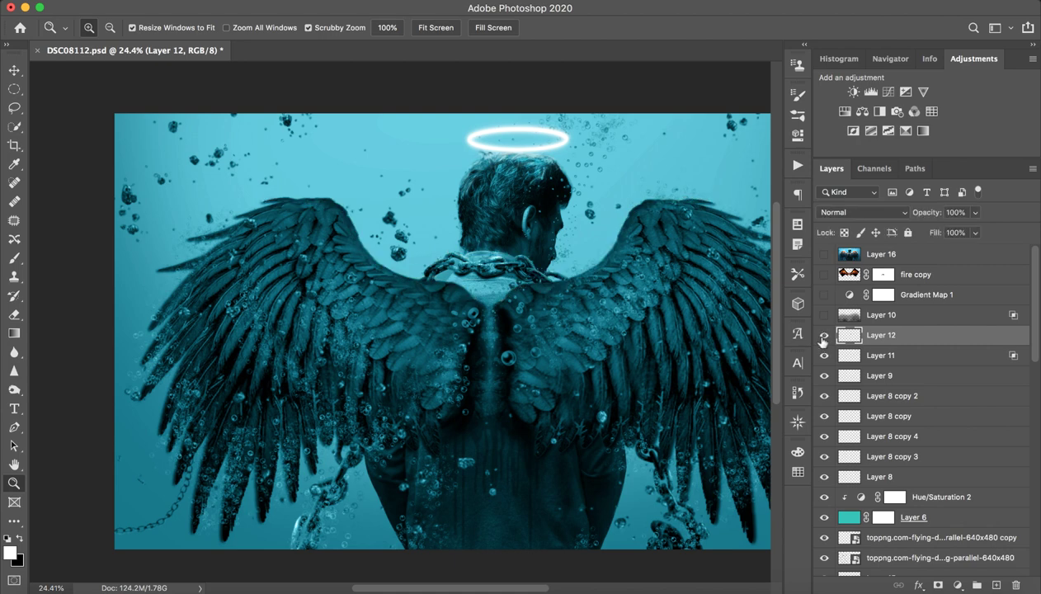
left_click(825, 339)
left_click_drag(573, 272, 526, 274)
scroll(597, 278, "down", 3)
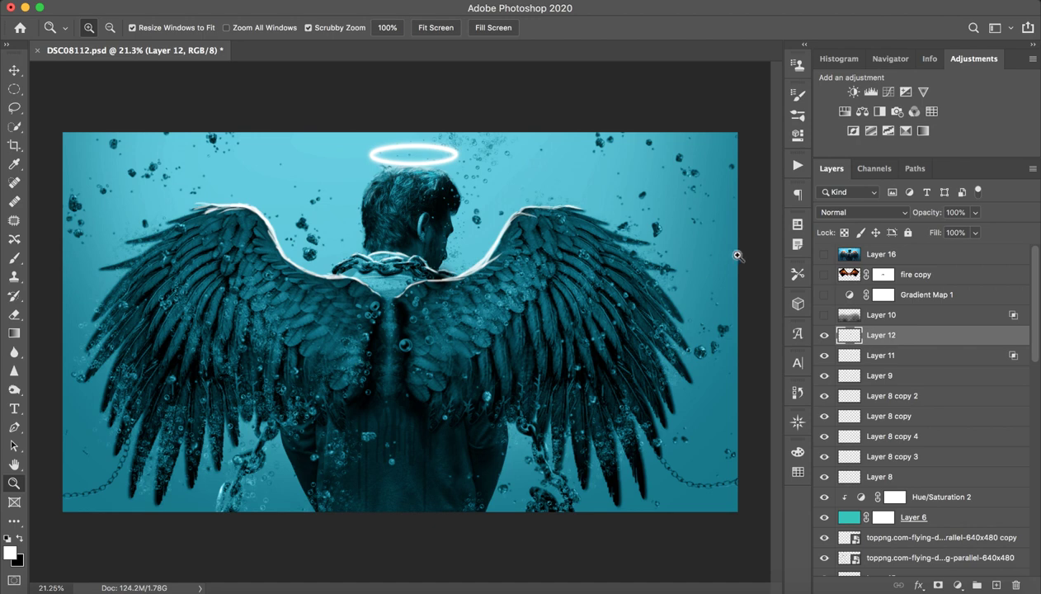
Select and show Layer 10, inspect its blending options without changing them, and compare the image with it off and on
left_click(902, 317)
left_click(825, 315)
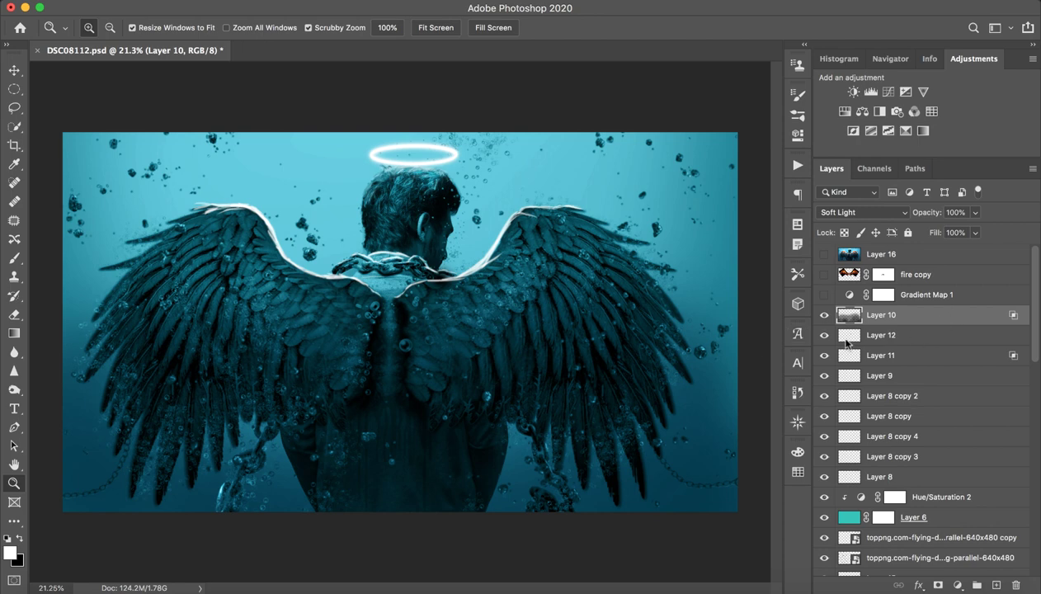
double_click(899, 319)
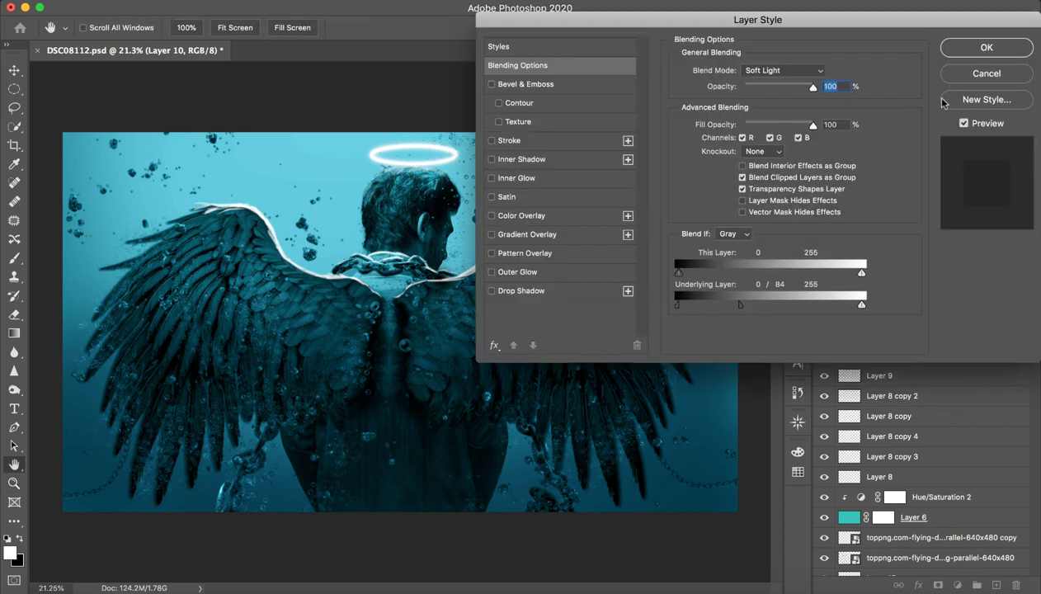
left_click(982, 74)
left_click(824, 315)
left_click(824, 319)
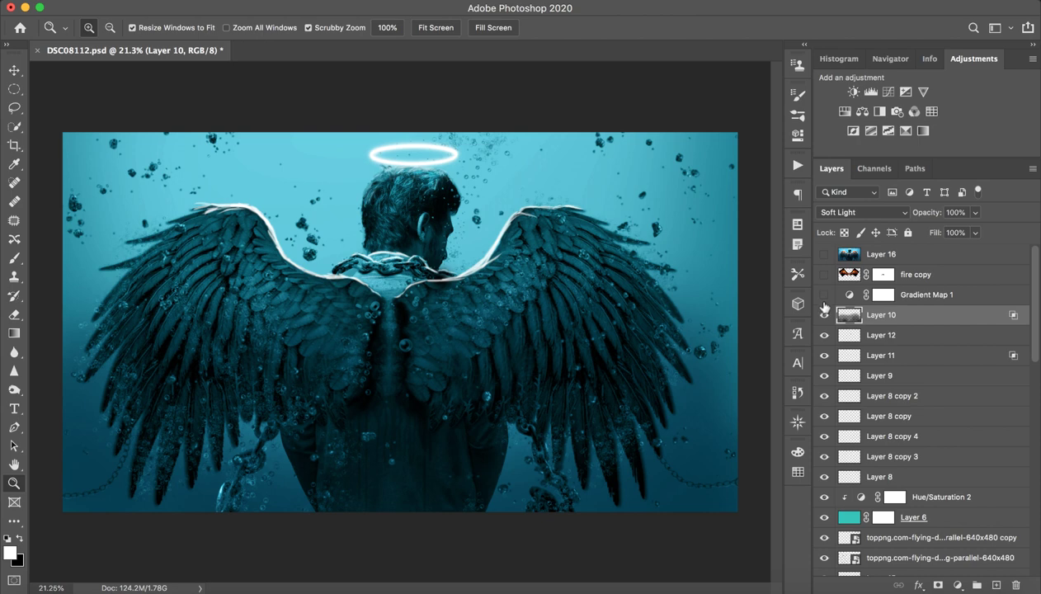
Select and show Gradient Map 1, and set its blend mode to Normal
left_click(884, 295)
left_click(825, 294)
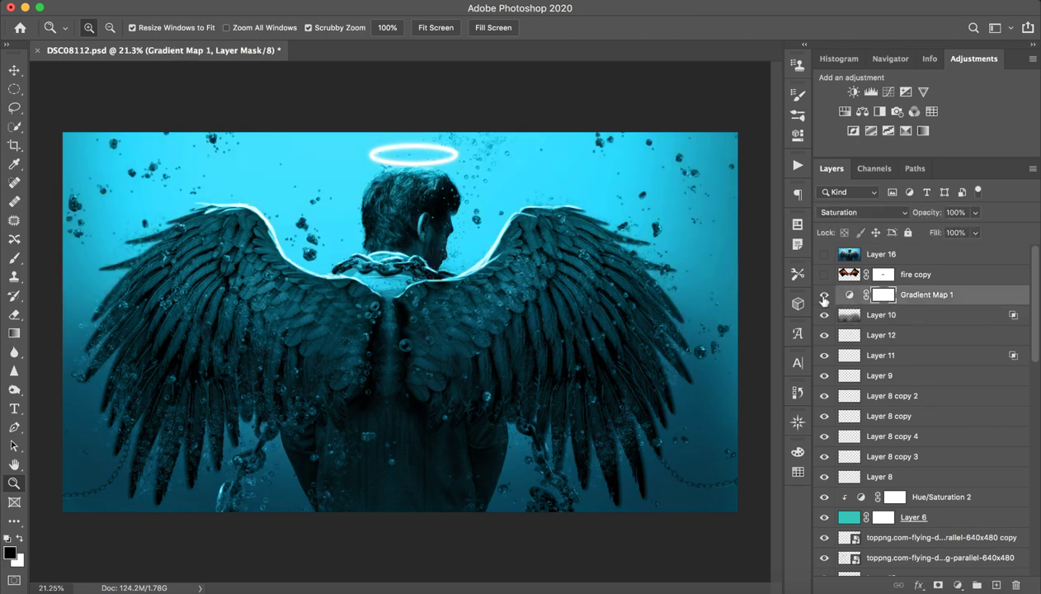
left_click(859, 212)
mouse_move(882, 3)
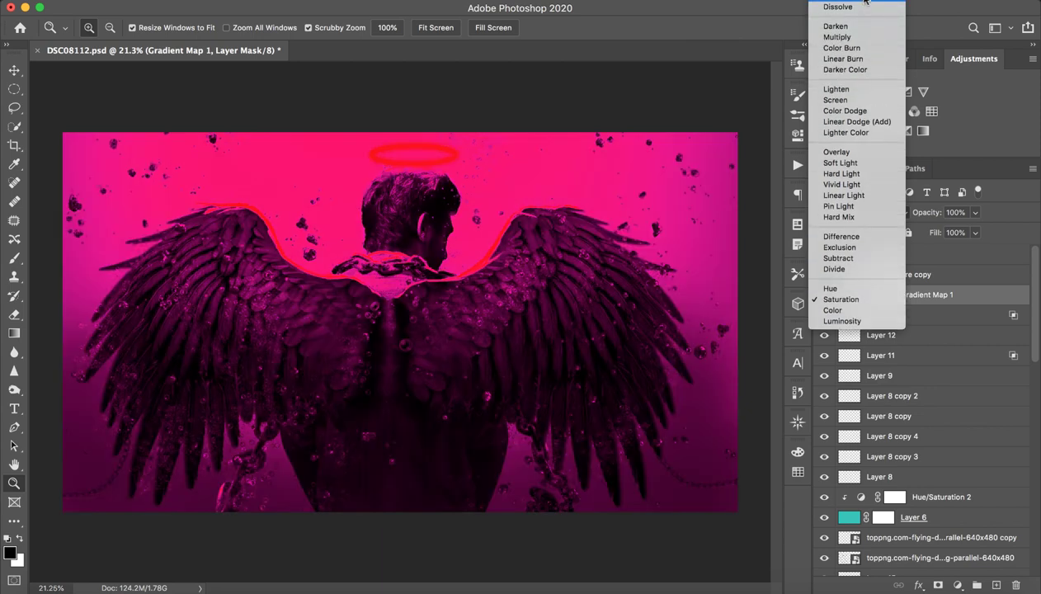
left_click(864, 3)
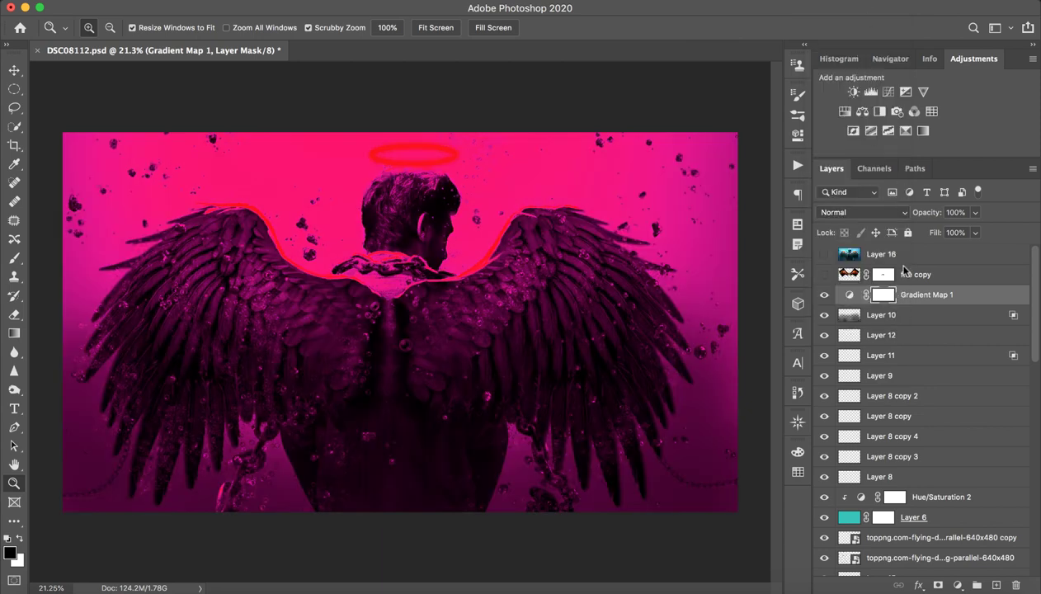
Open Gradient Map 1's settings and browse the gradient presets without choosing one
double_click(850, 294)
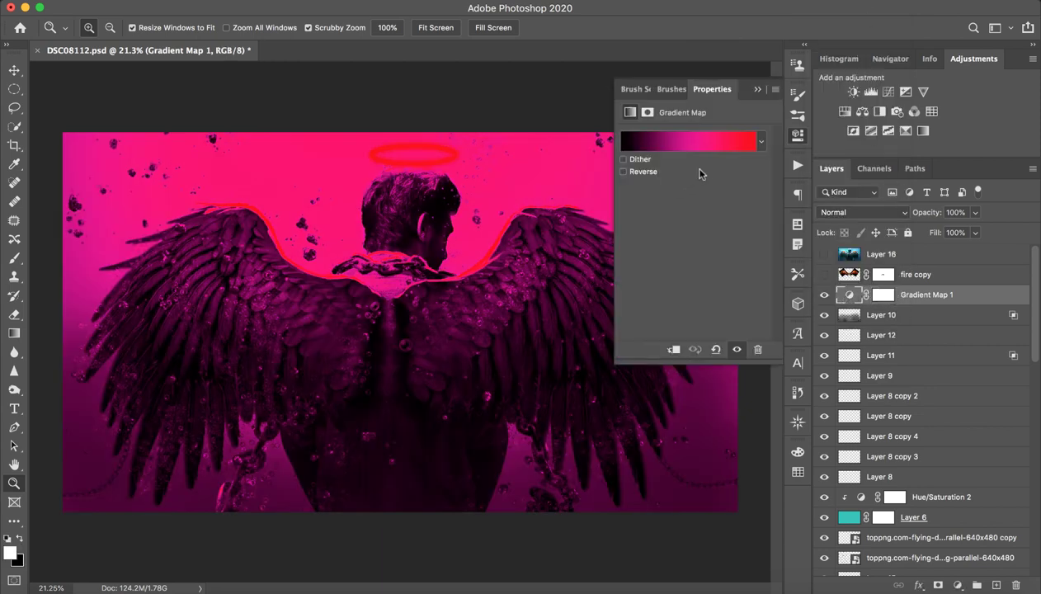
left_click(760, 142)
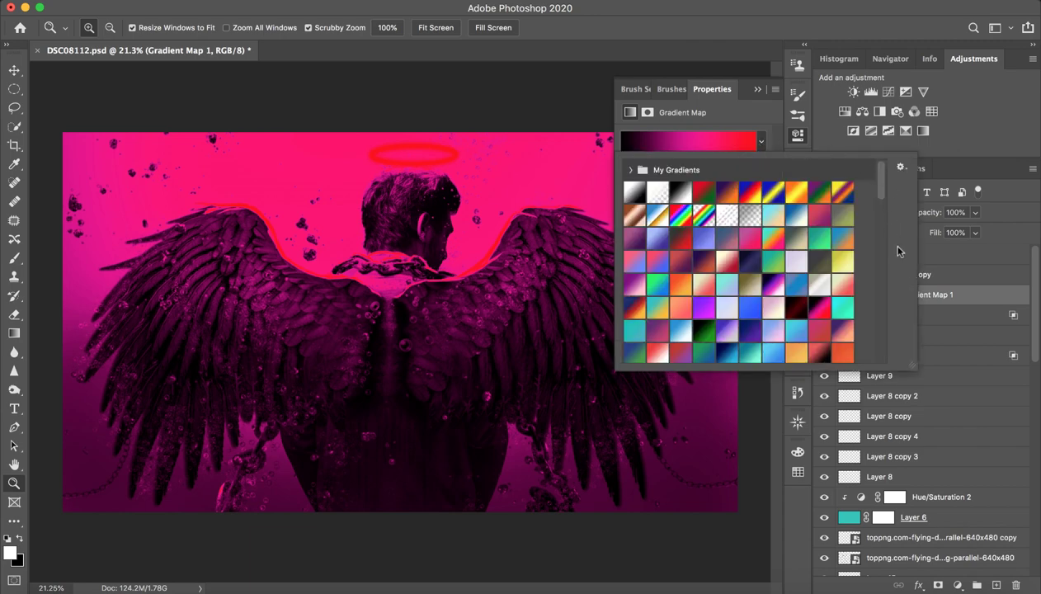
scroll(850, 310, "down", 15)
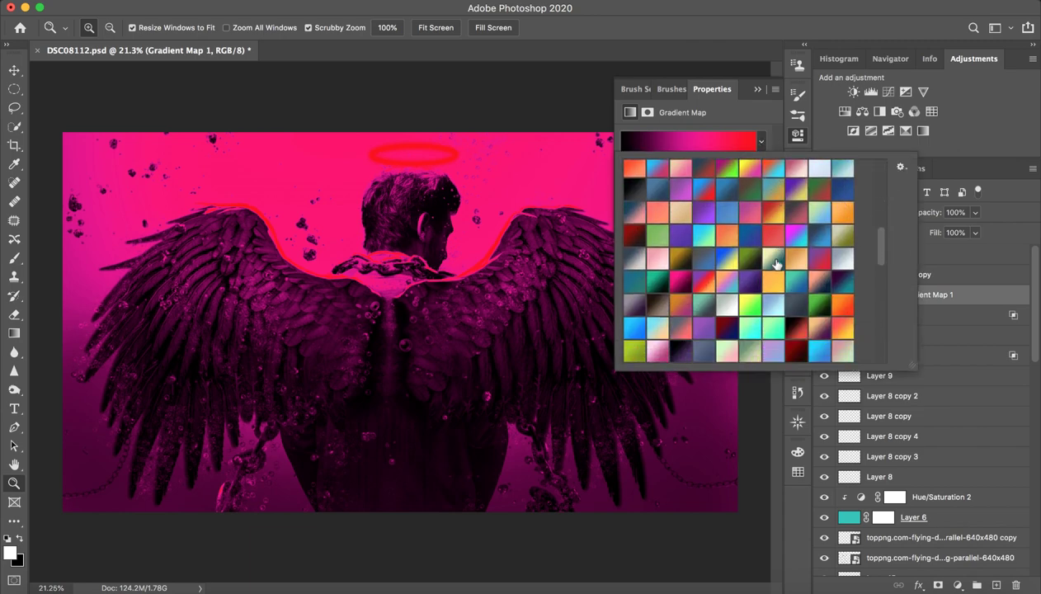
scroll(776, 264, "up", 15)
left_click(743, 113)
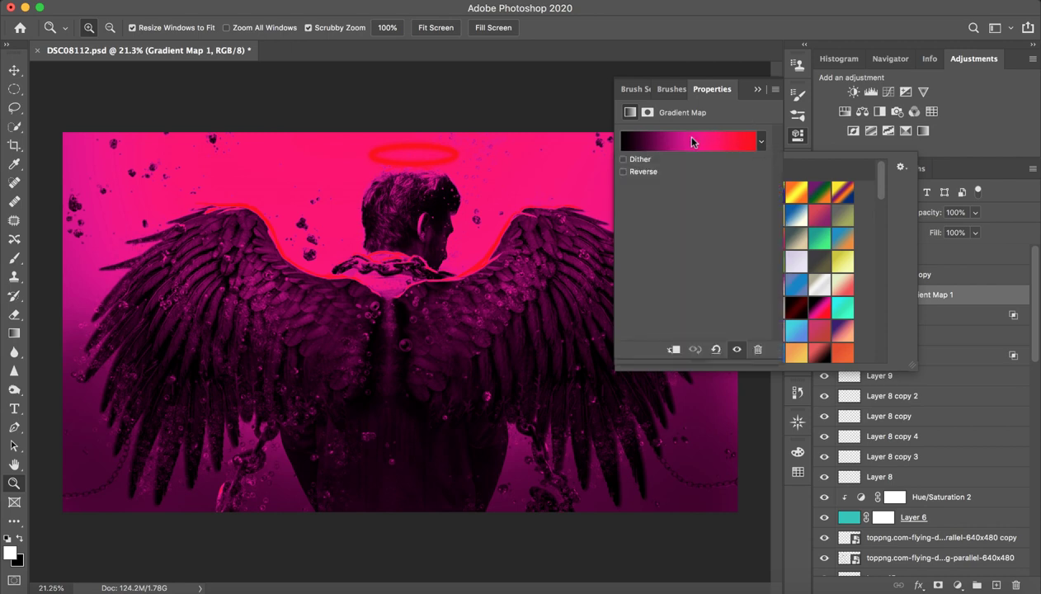
Inspect the colours of the end and middle stops in Gradient Map 1's gradient, leaving them unchanged
left_click(685, 141)
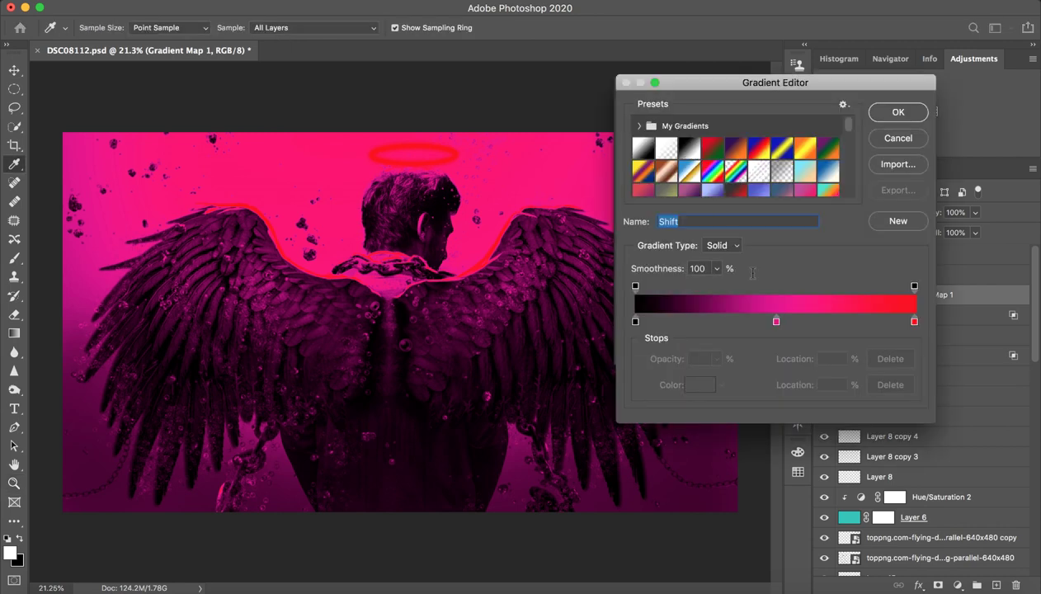
left_click(776, 322)
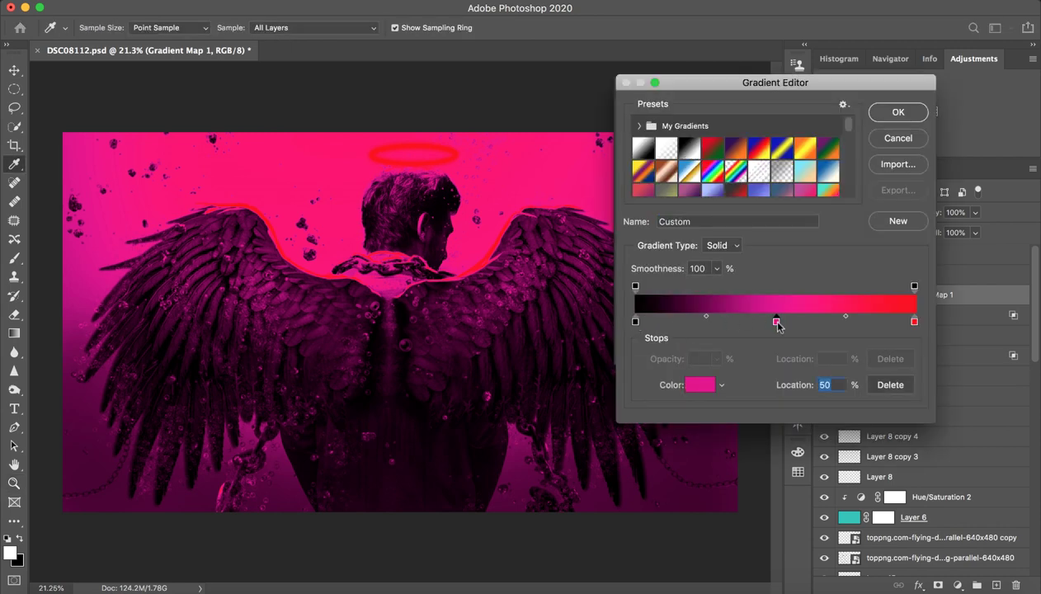
left_click(914, 321)
left_click(698, 386)
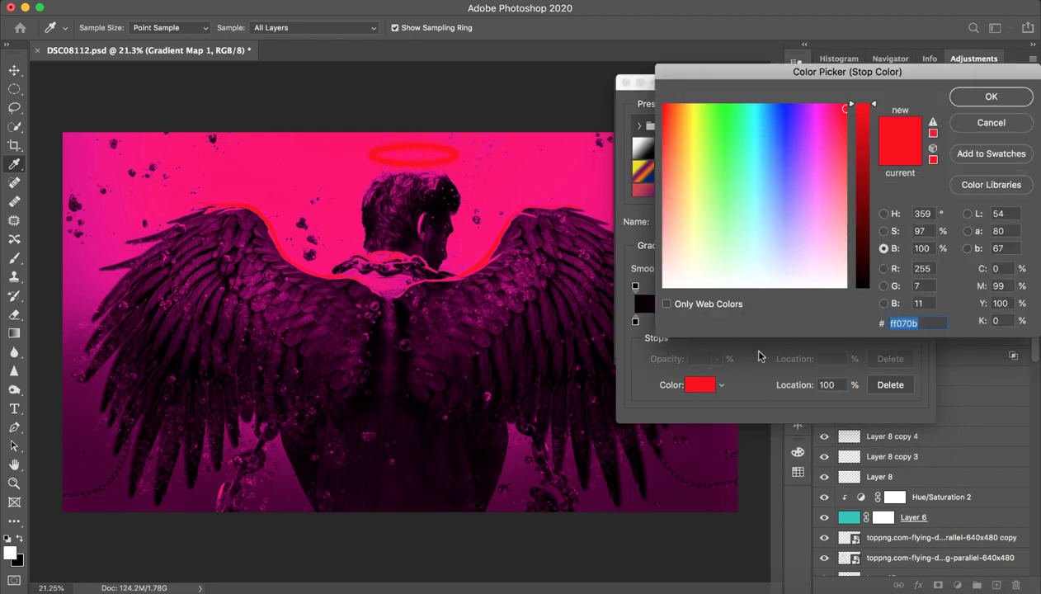
left_click(991, 125)
left_click(775, 321)
left_click(698, 385)
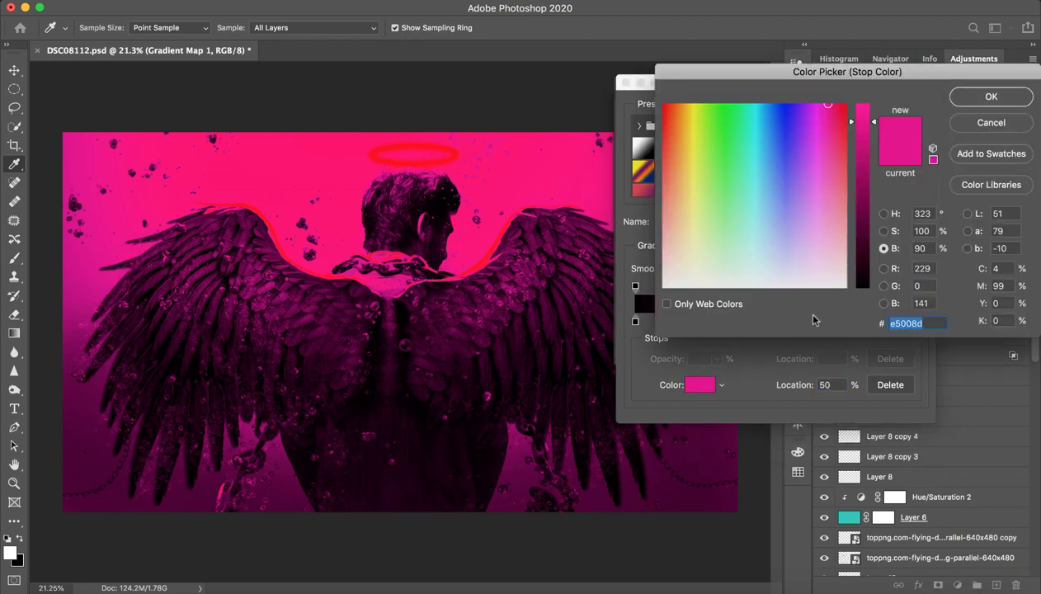
left_click(968, 122)
left_click(899, 138)
key("z")
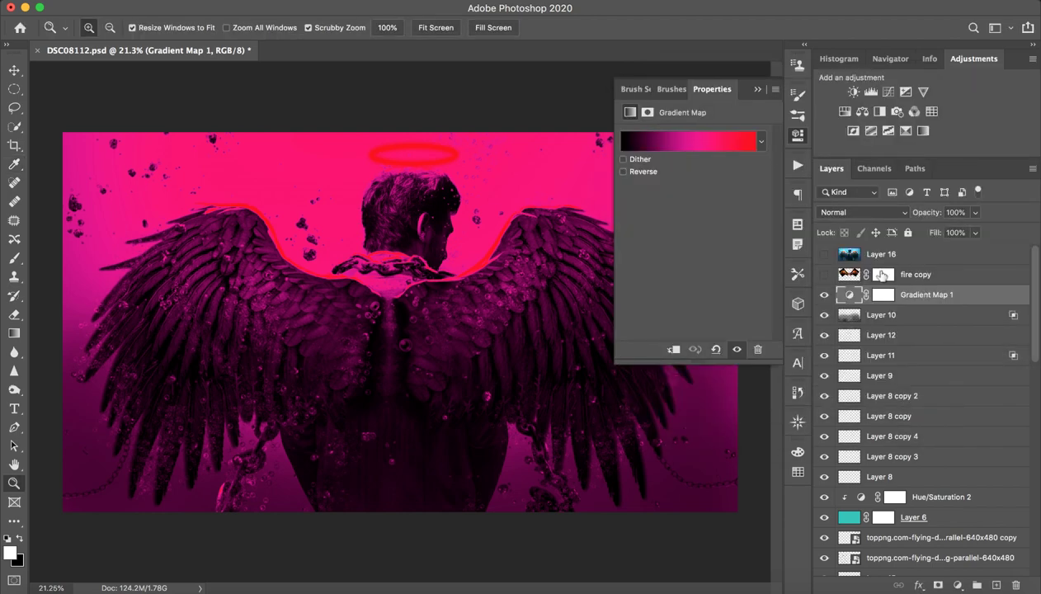
Set Gradient Map 1's blend mode to Saturation and compare the image with the layer off and on, leaving it visible
left_click(852, 212)
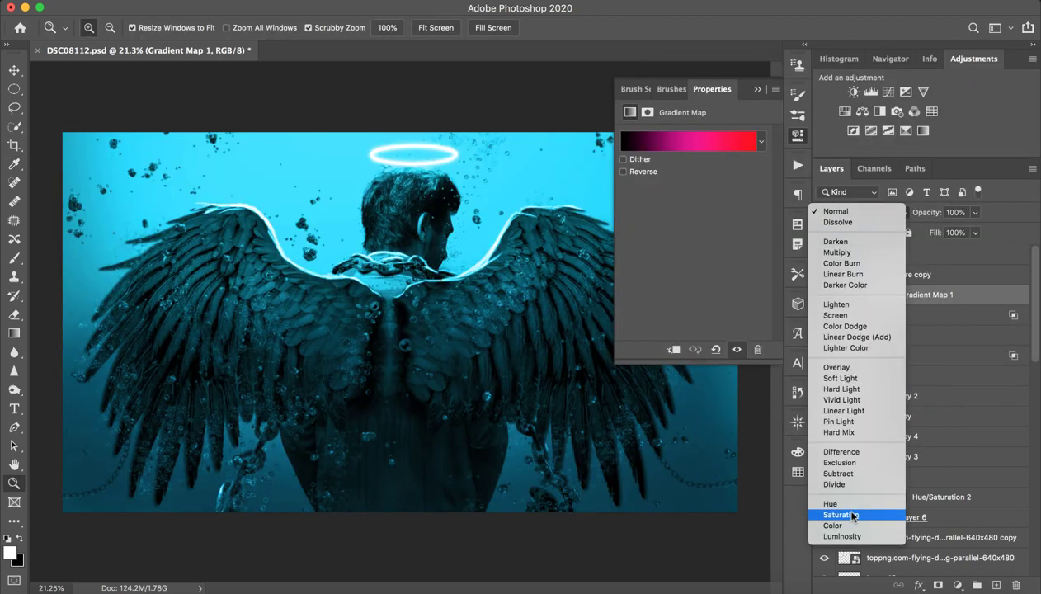
left_click(841, 514)
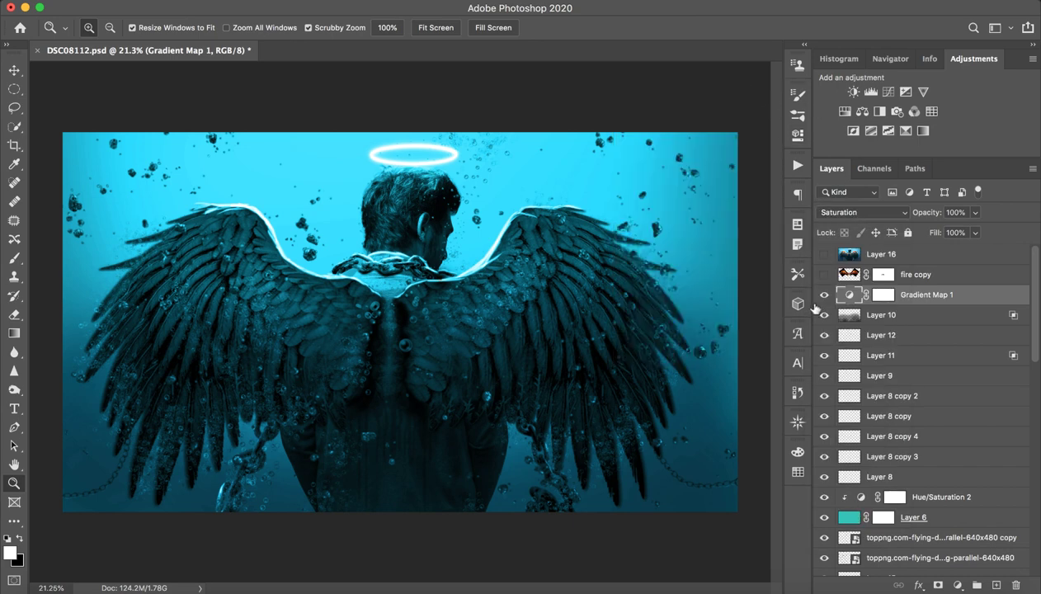
left_click(823, 297)
left_click(823, 297)
left_click(826, 295)
left_click(825, 296)
left_click(825, 297)
left_click(824, 297)
left_click(825, 294)
left_click(825, 294)
Select and show the fire copy layer, and compare the flames with its layer mask disabled and enabled
left_click(927, 274)
left_click(826, 275)
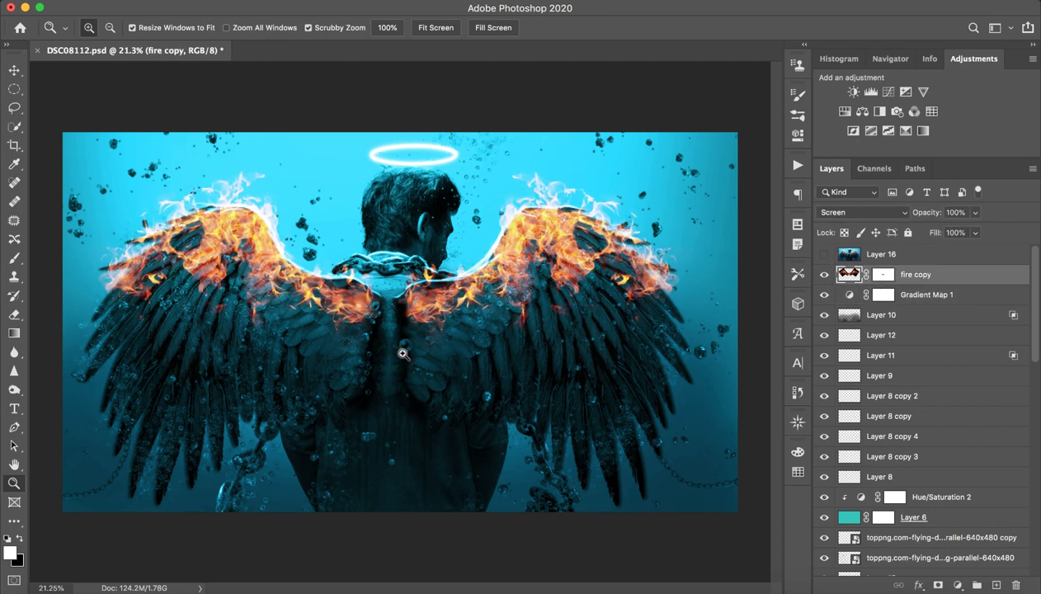
left_click(883, 274, "shift")
left_click(881, 275, "shift")
left_click(884, 276, "shift")
left_click(884, 276, "shift")
Check the fire copy layer's blend mode without changing it, and compare the image with the layer off and on
left_click(867, 212)
left_click(866, 215)
left_click(825, 277)
left_click(825, 275)
Show and select Layer 16, and compare the whole composite with it off and on, leaving it visible
left_click(895, 255)
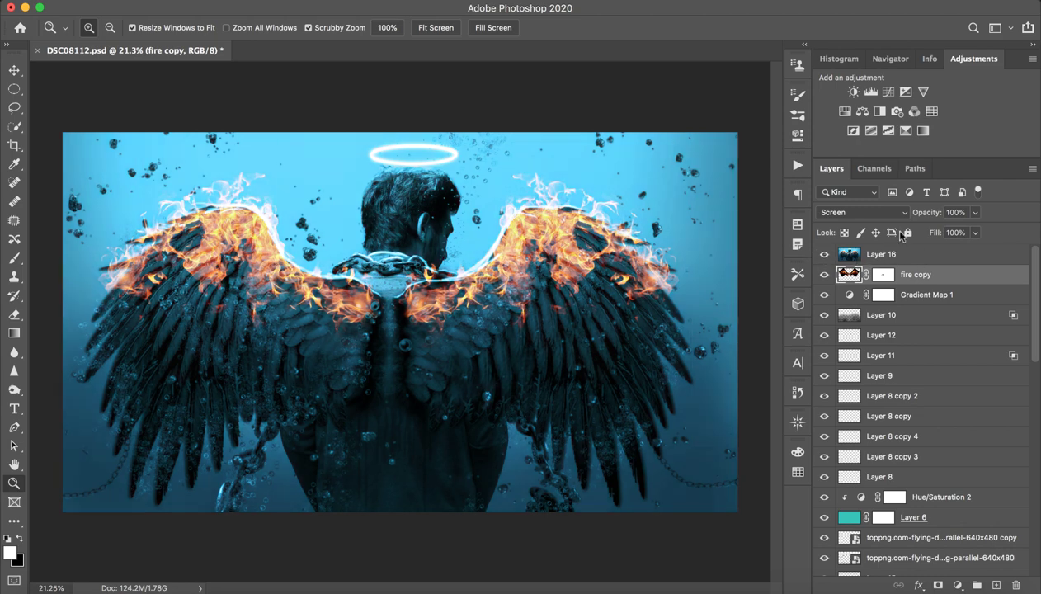
left_click(824, 255)
left_click(824, 256)
left_click_drag(629, 291, 689, 311)
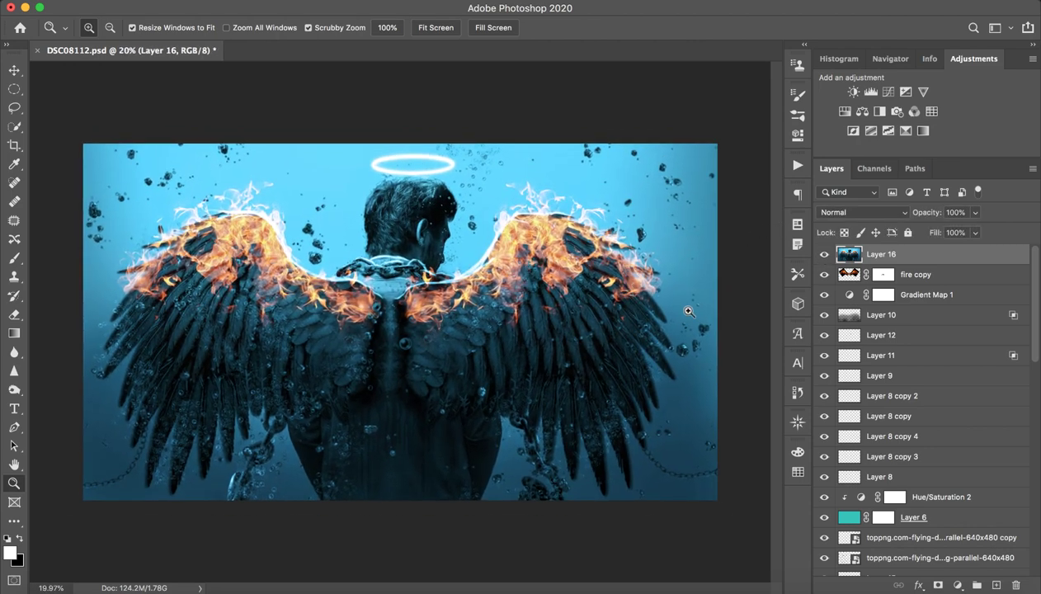